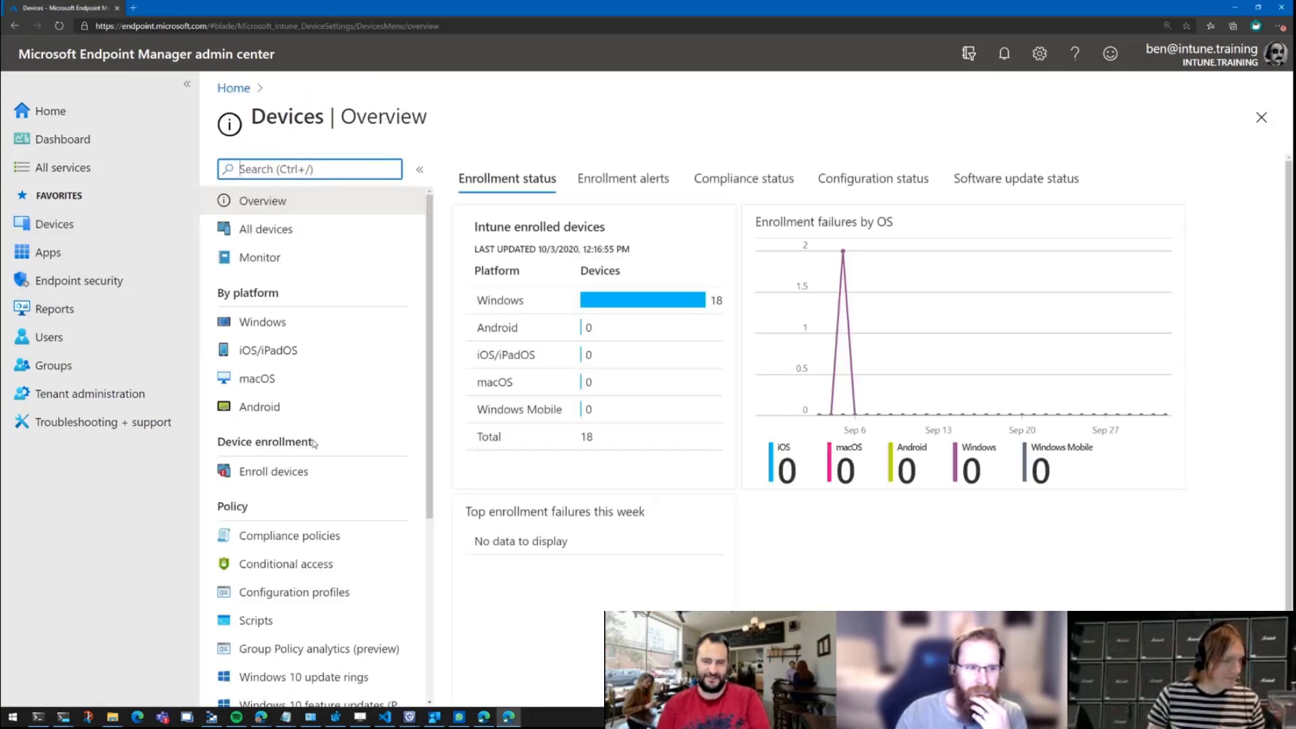
From the device configuration profiles, start creating a profile for Windows 10 and later with the Device restrictions type
scroll(312, 443, "down", 1)
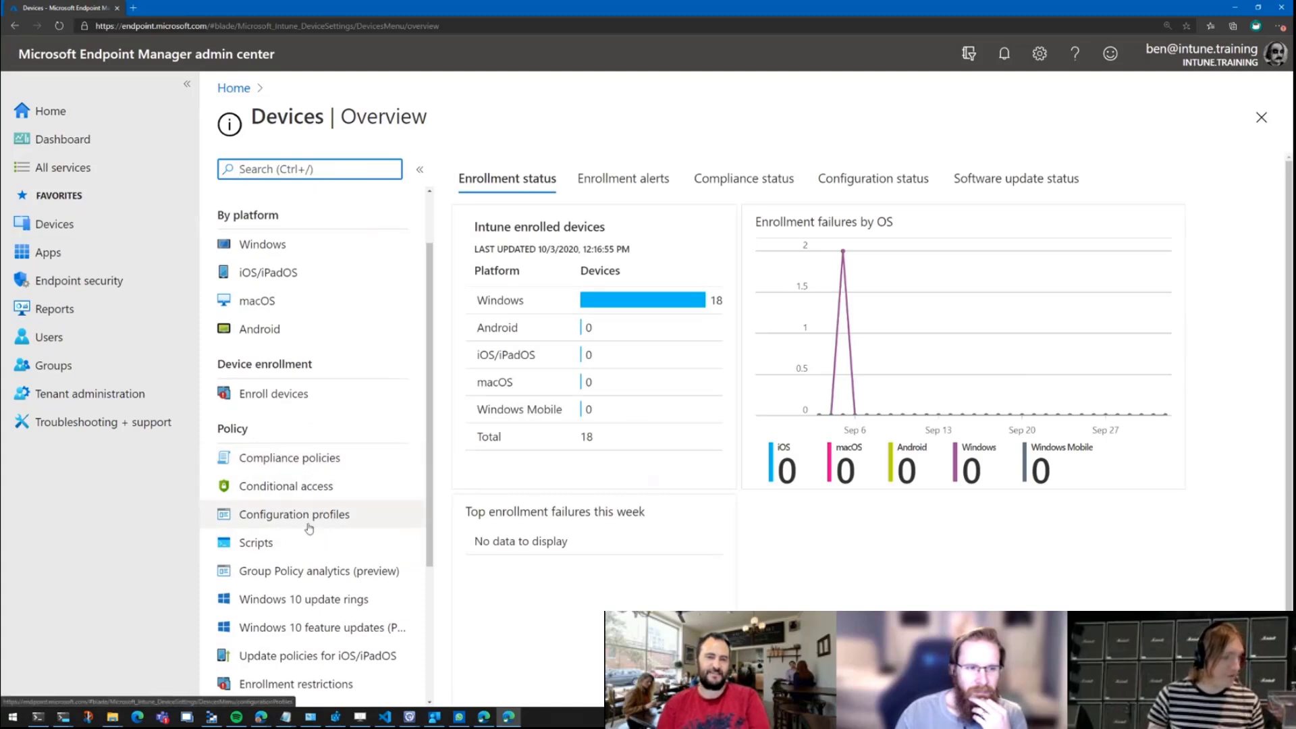
left_click(309, 519)
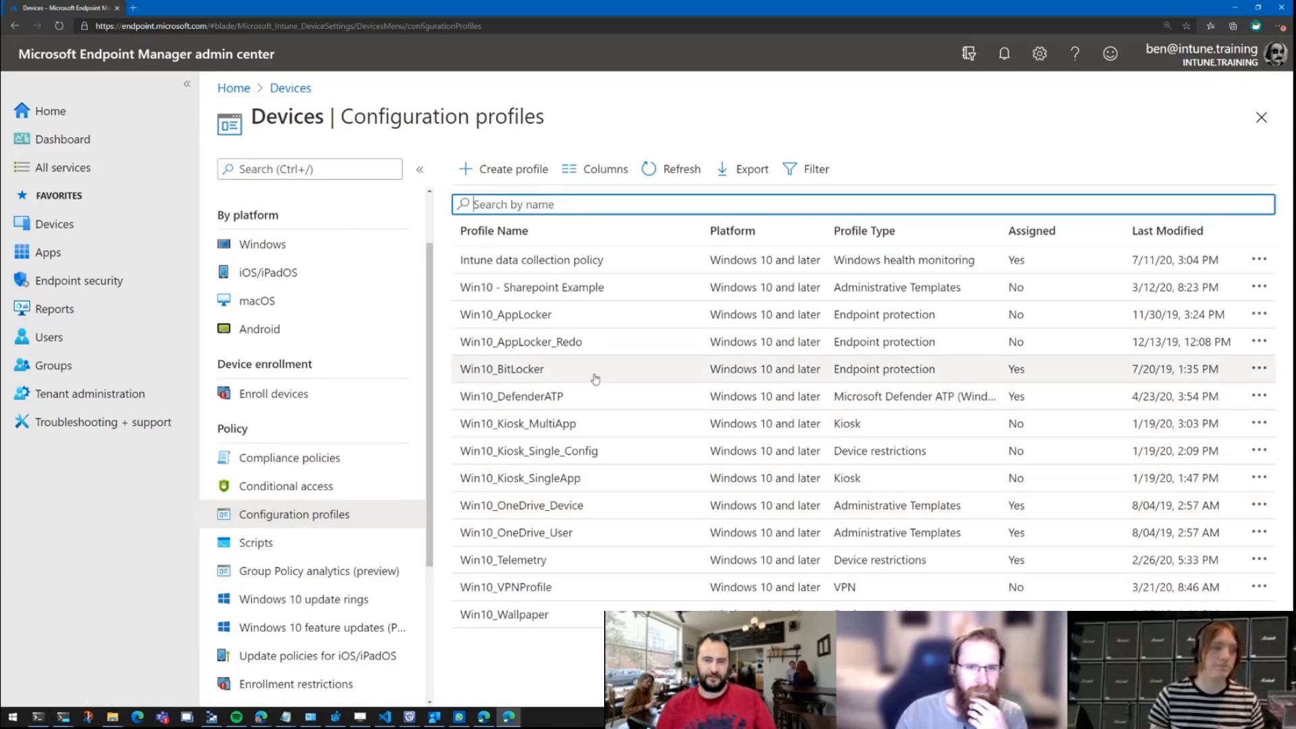
left_click(507, 170)
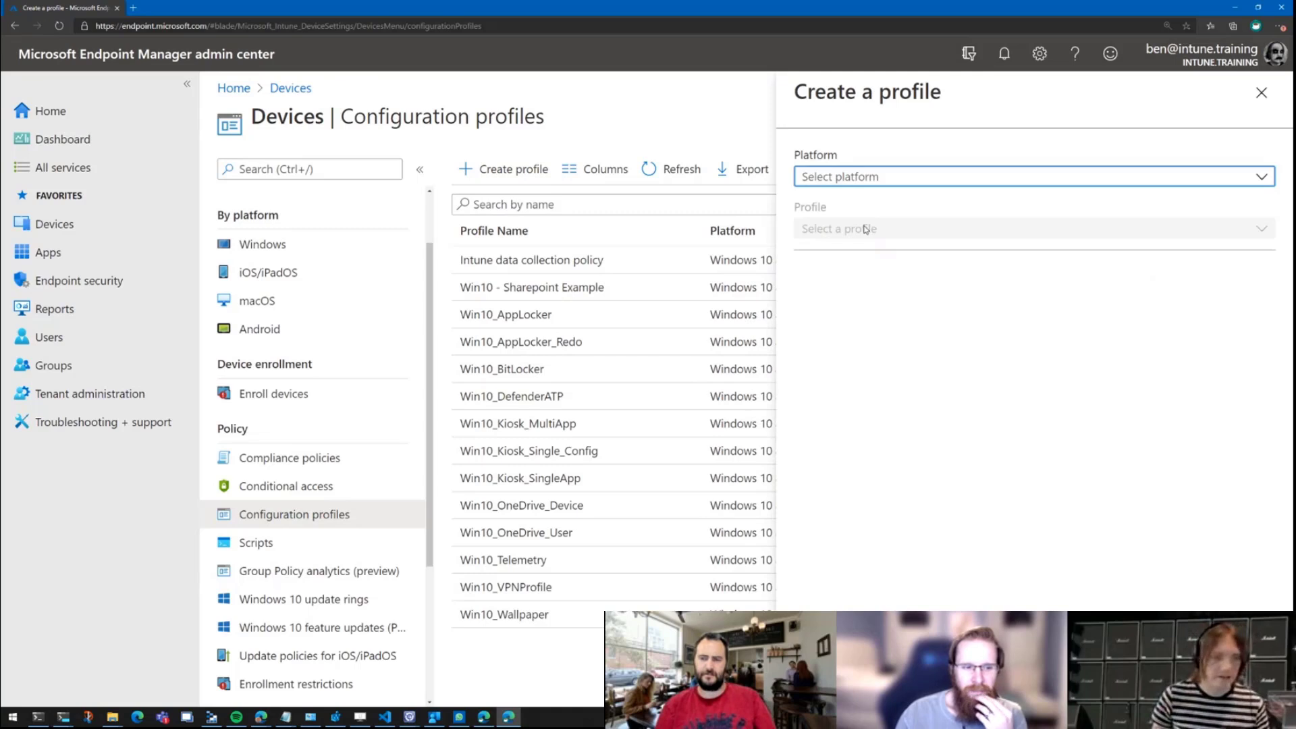
left_click(914, 180)
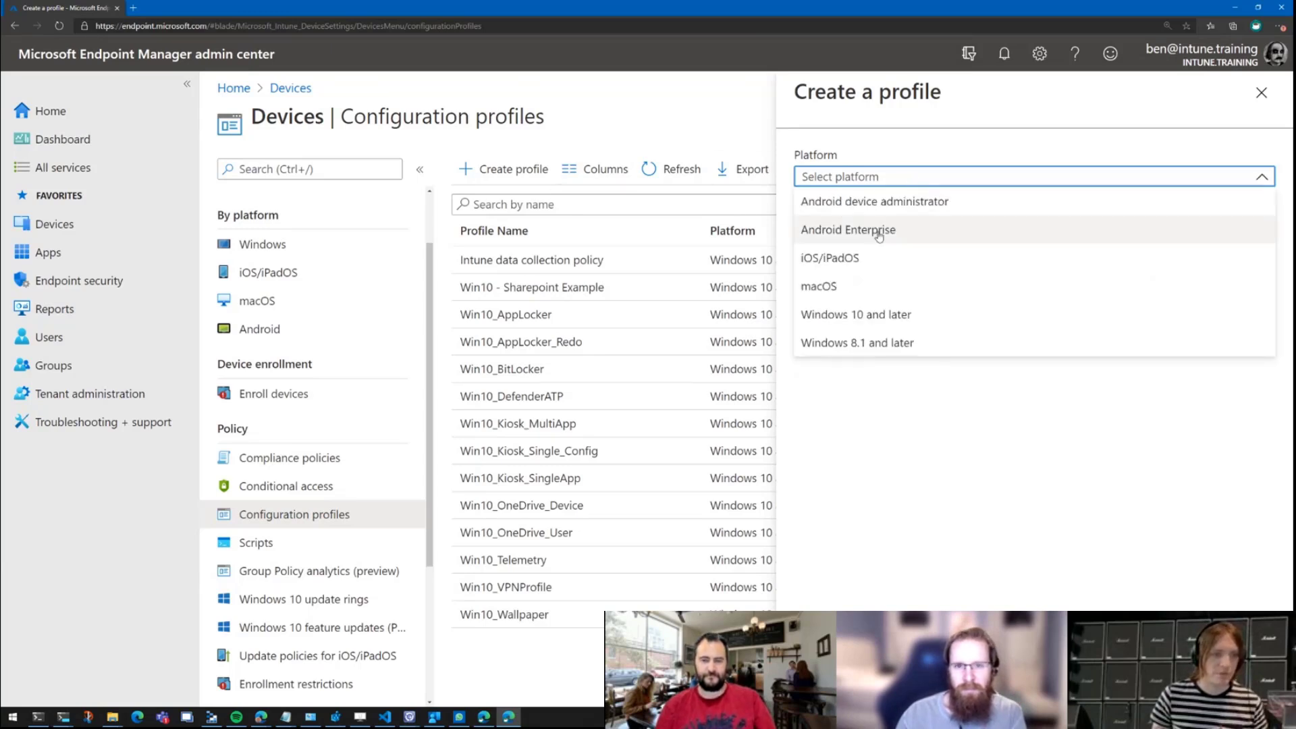
left_click(882, 323)
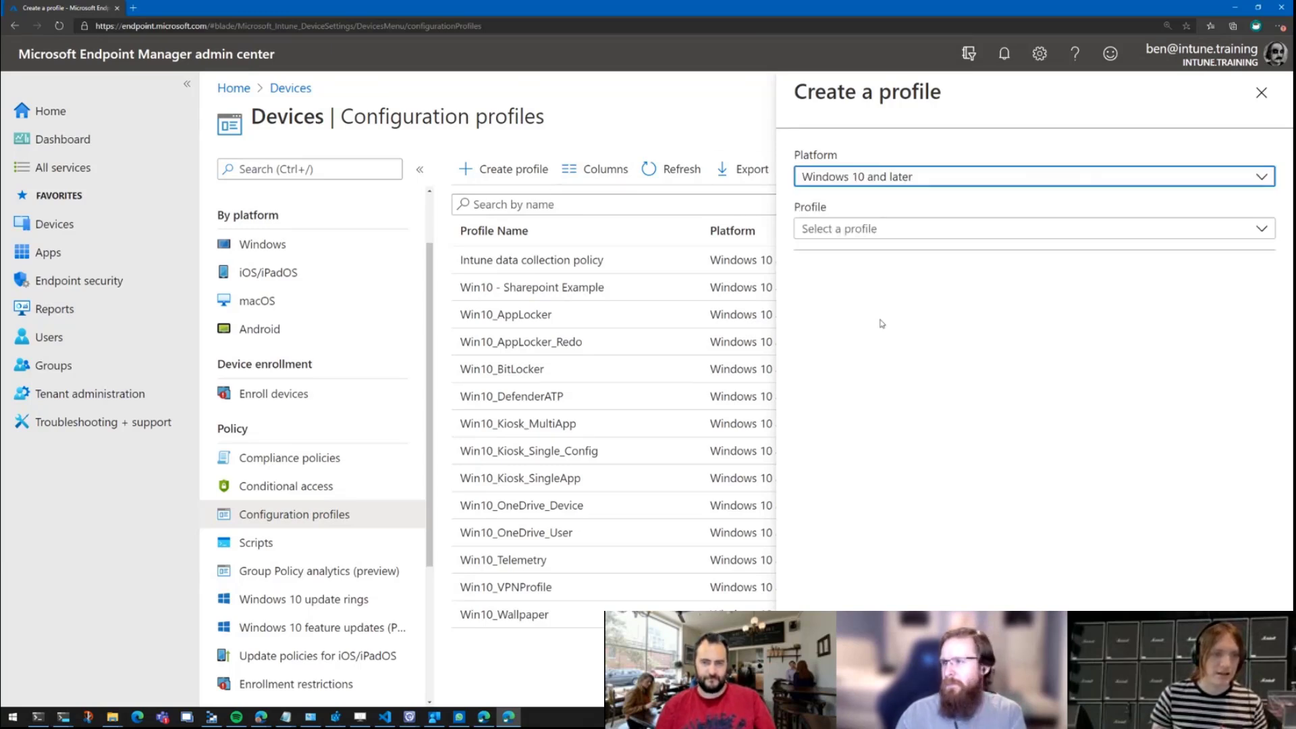
left_click(872, 235)
scroll(879, 493, "down", 3)
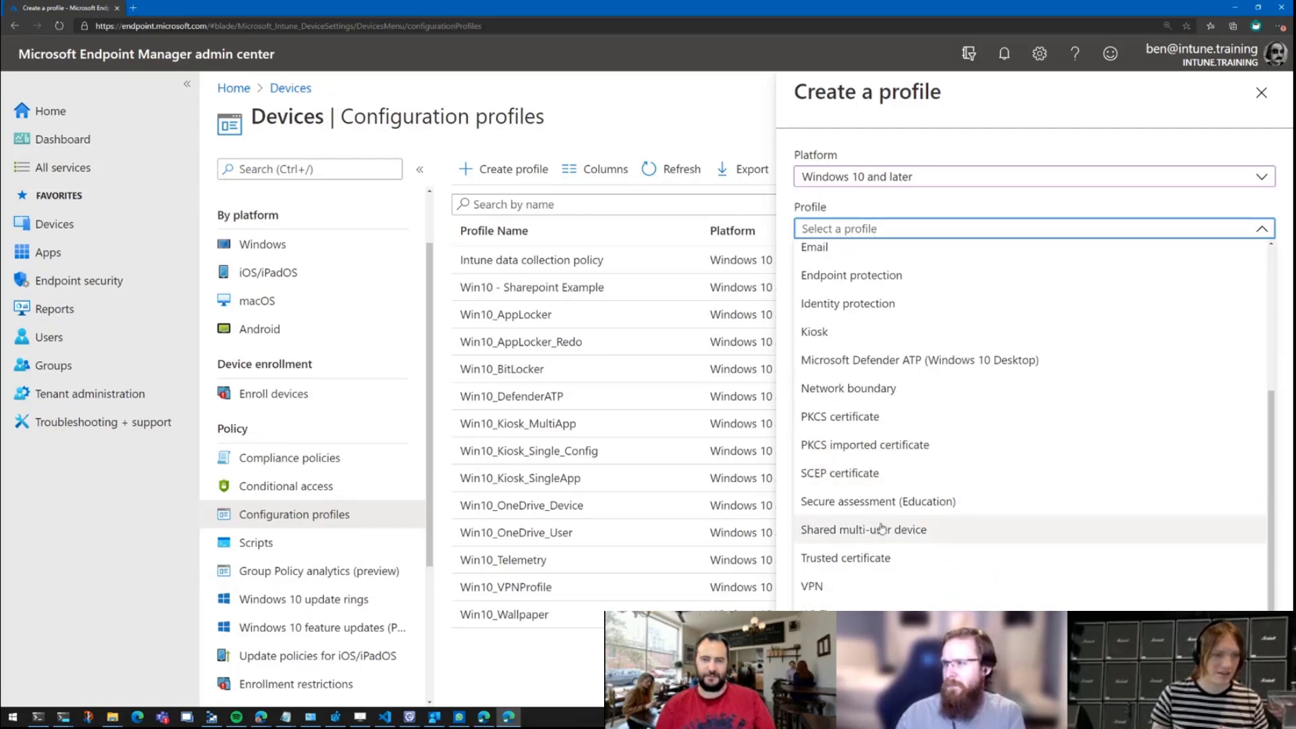
scroll(898, 472, "up", 3)
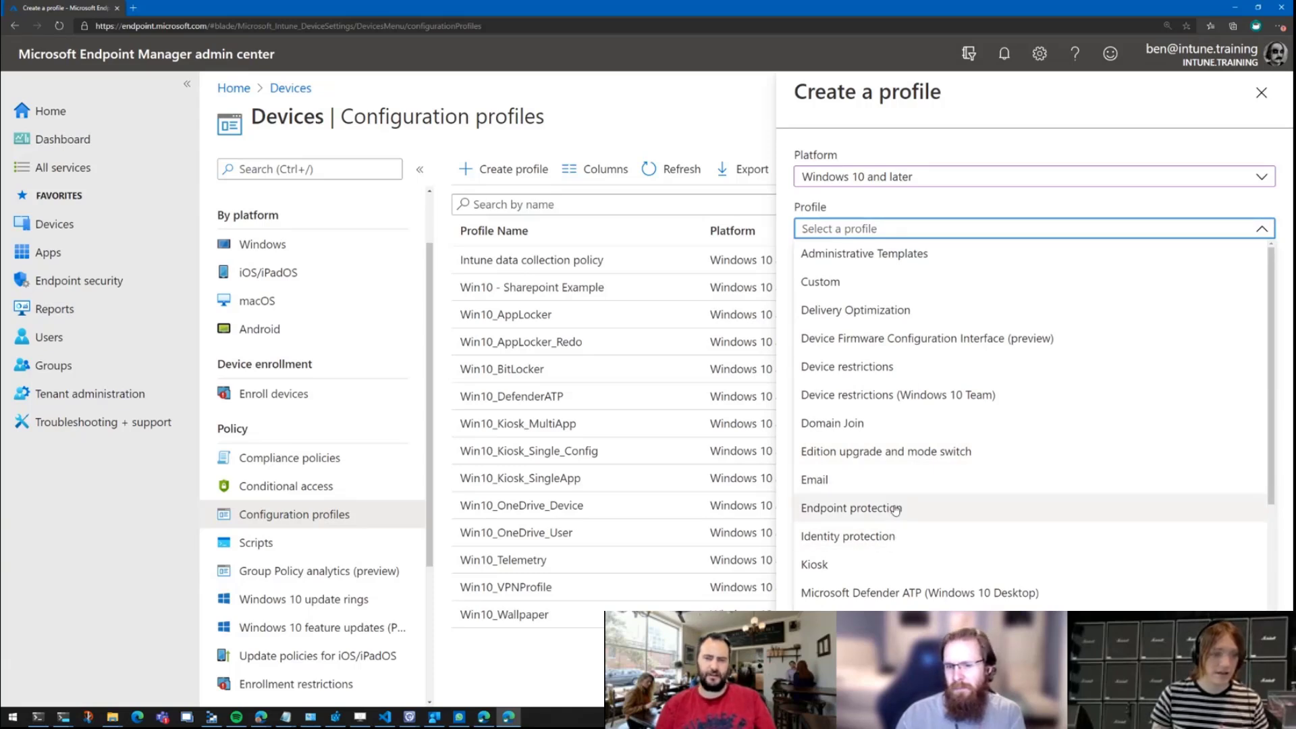
scroll(895, 509, "down", 3)
scroll(895, 506, "up", 3)
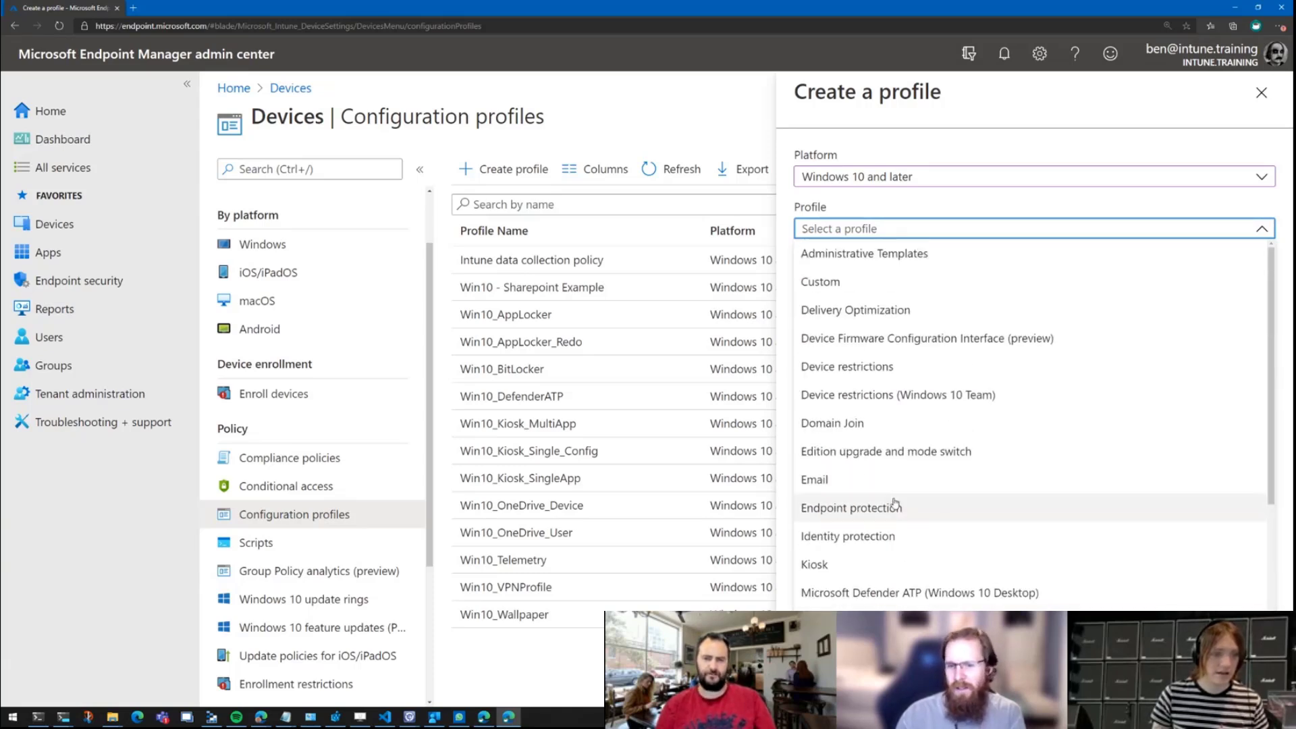
left_click(876, 368)
left_click(829, 680)
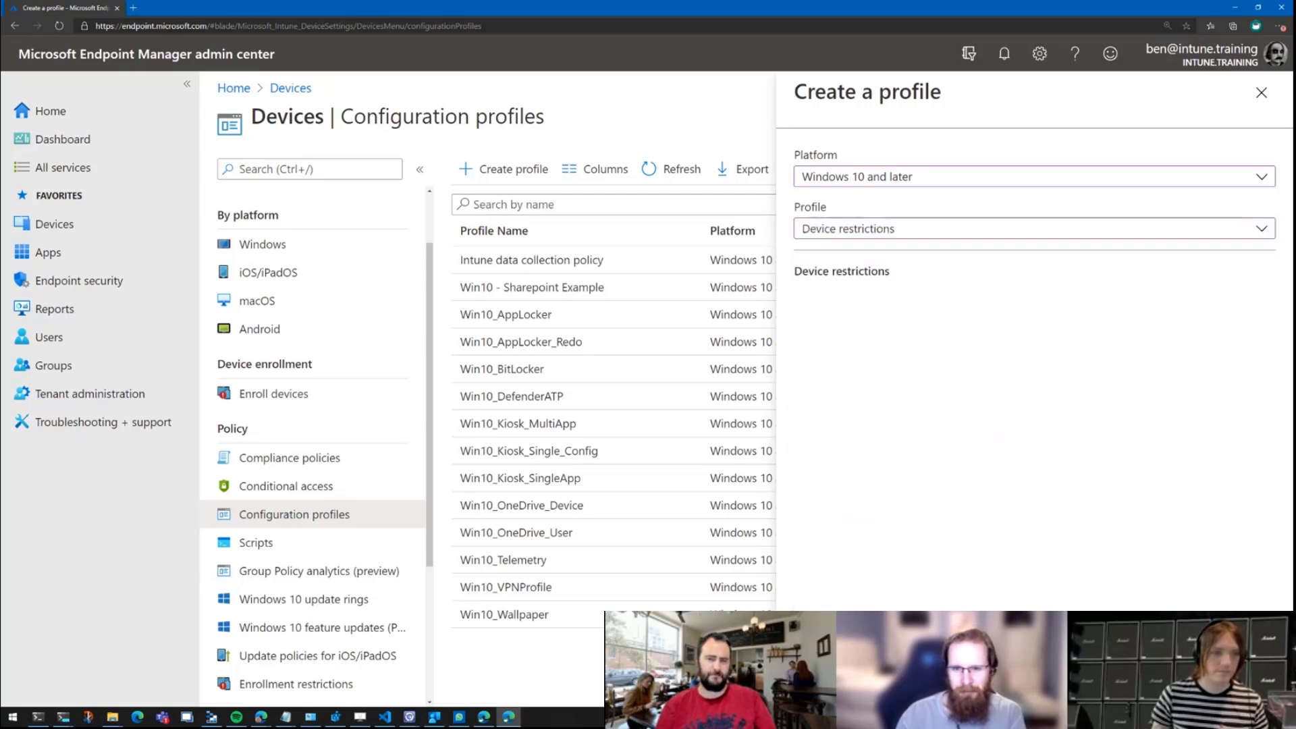
Name the device restrictions profile Win10-Example and proceed to its configuration settings
left_click(520, 222)
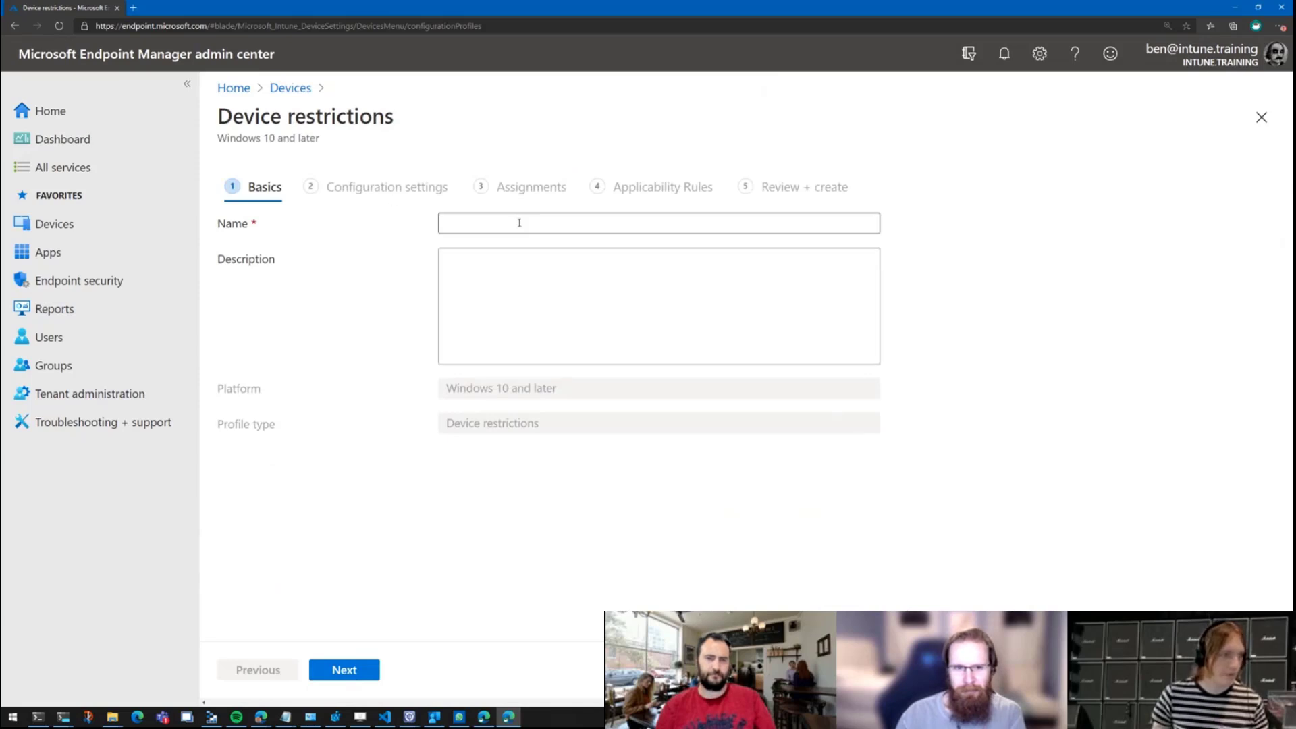
type("Win10")
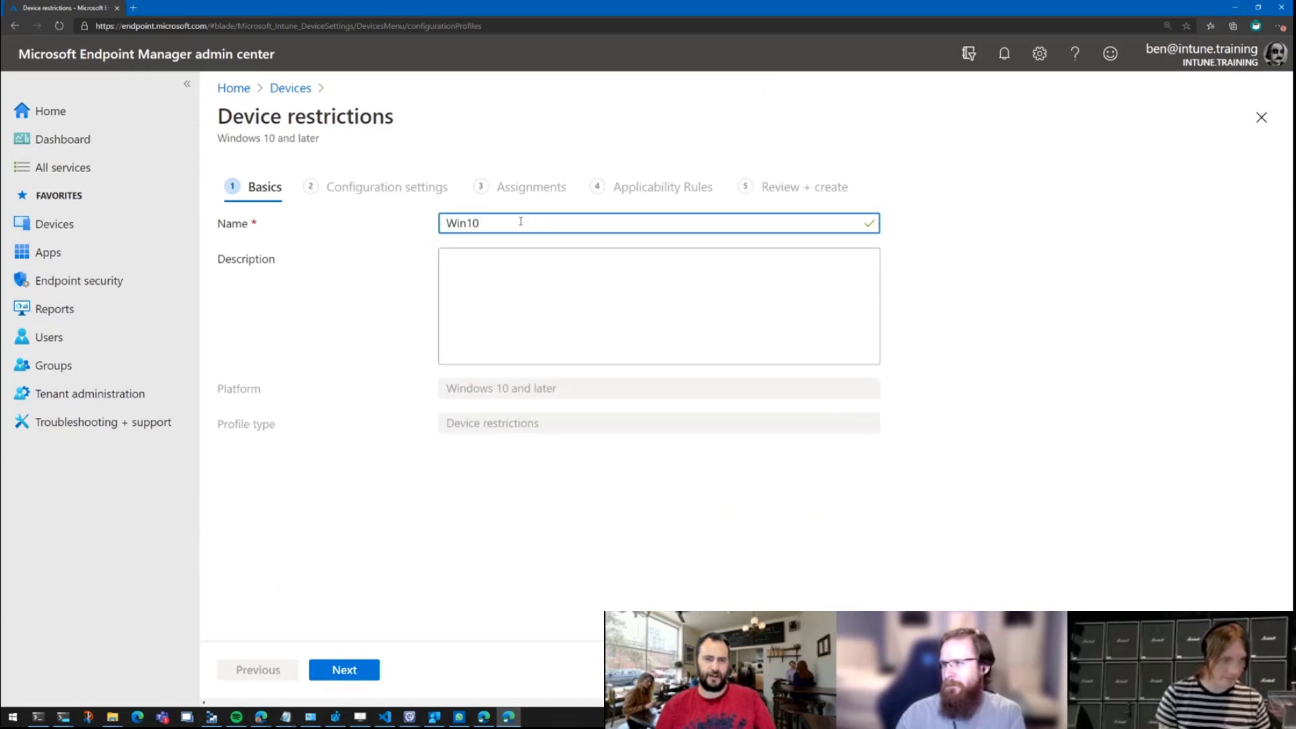
type("-Example")
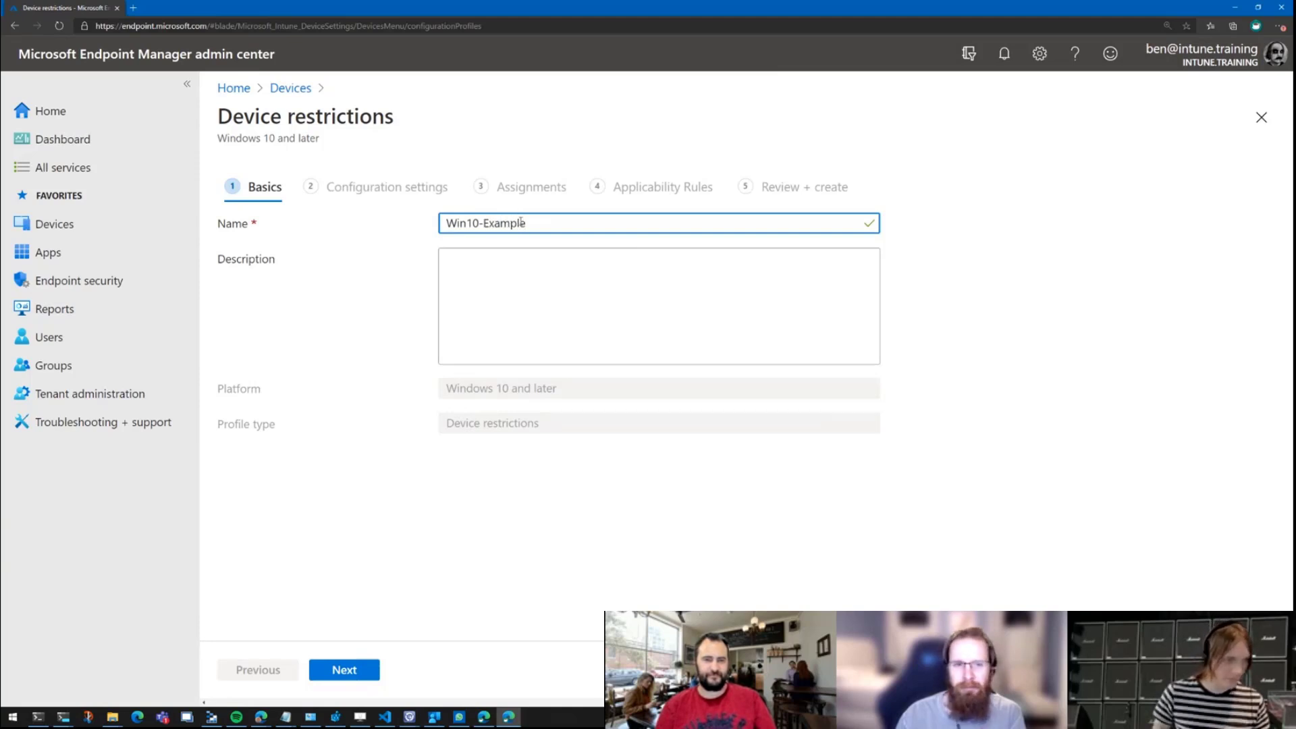
left_click(346, 670)
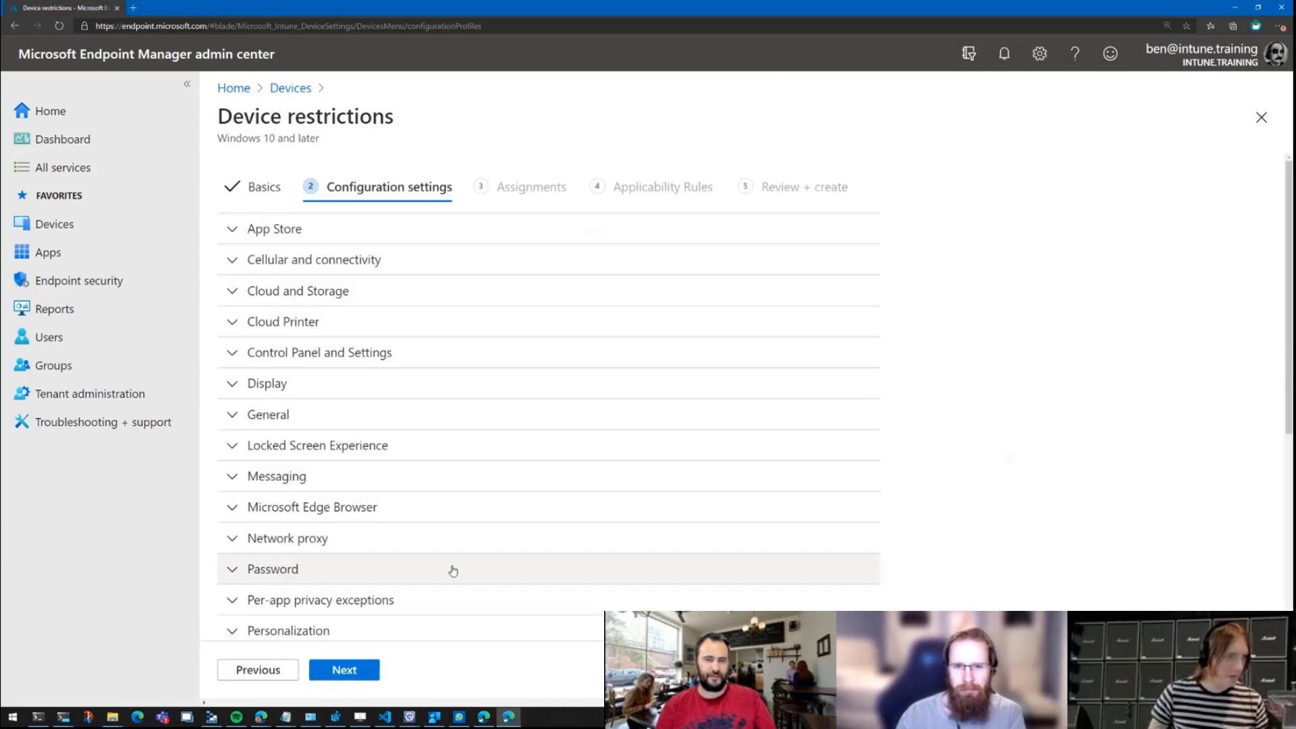
Review the Start experience settings under Microsoft Edge Browser, and return to the home page, discarding the unsaved profile
scroll(351, 486, "down", 1)
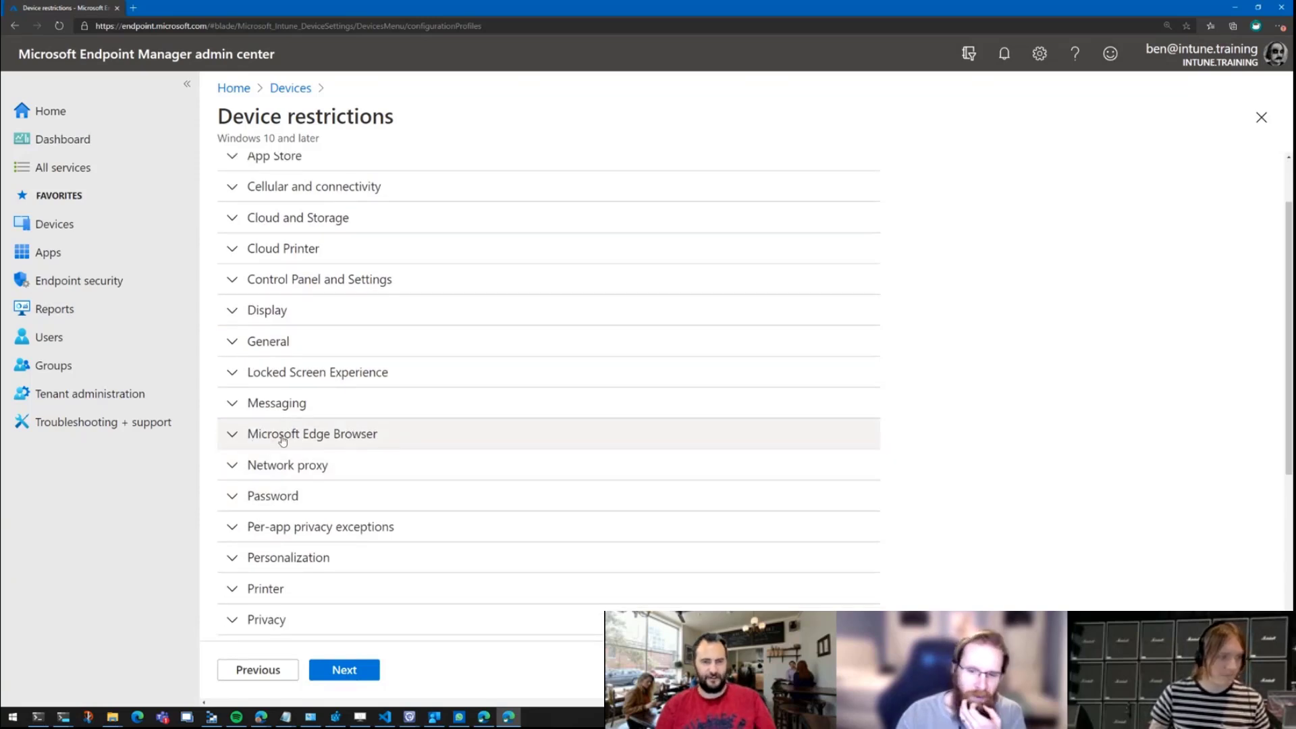
left_click(235, 436)
scroll(405, 318, "down", 2)
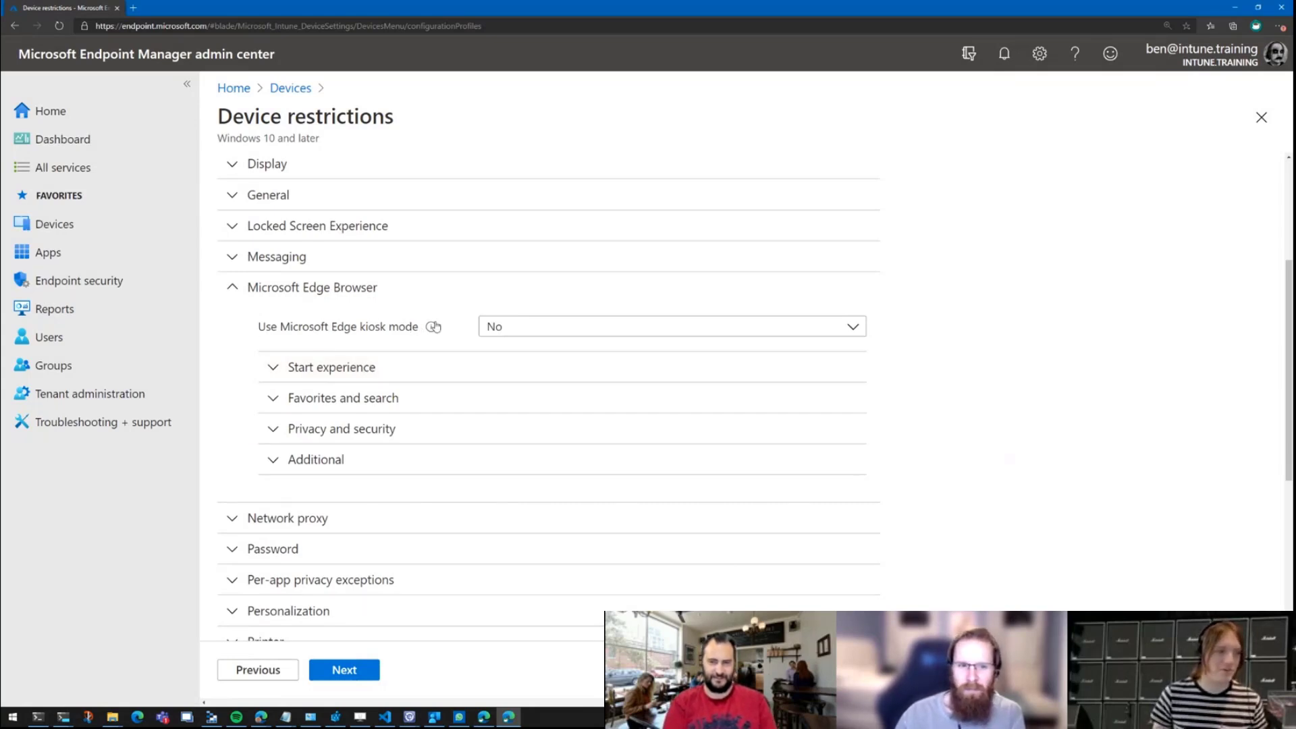
left_click(307, 372)
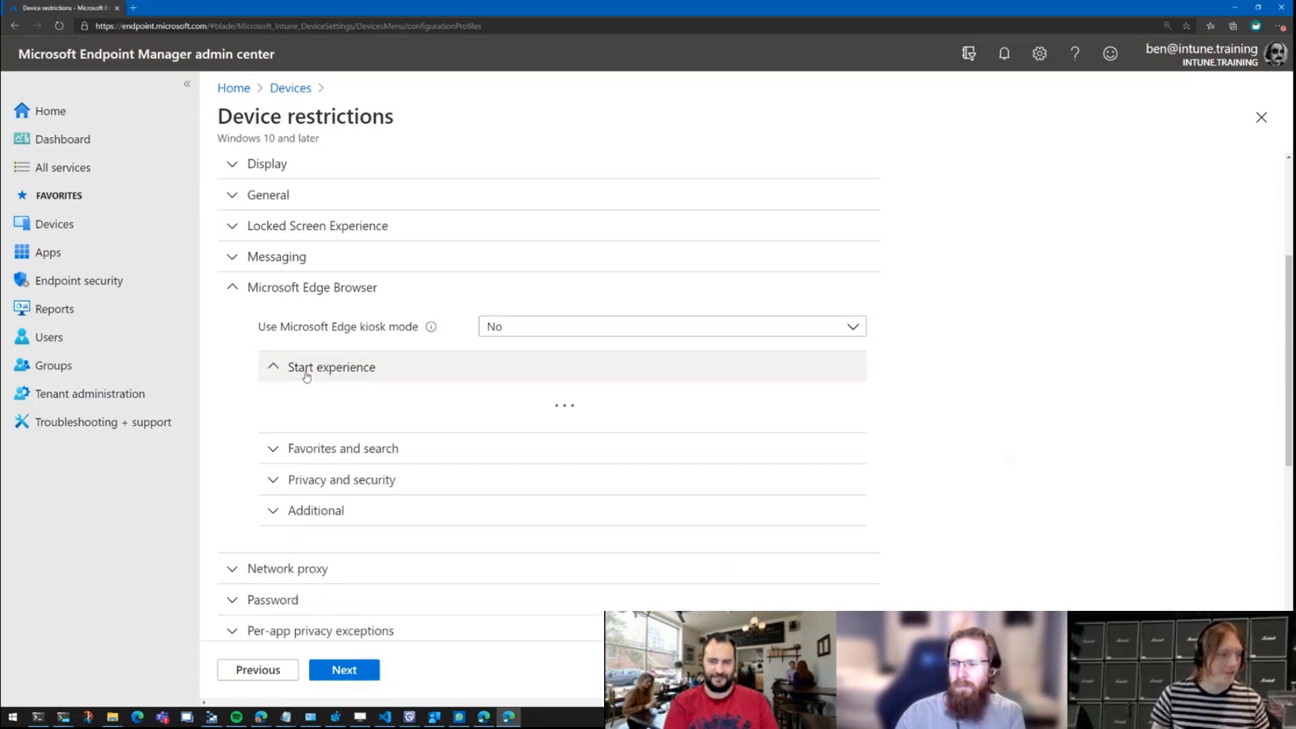
scroll(390, 423, "down", 6)
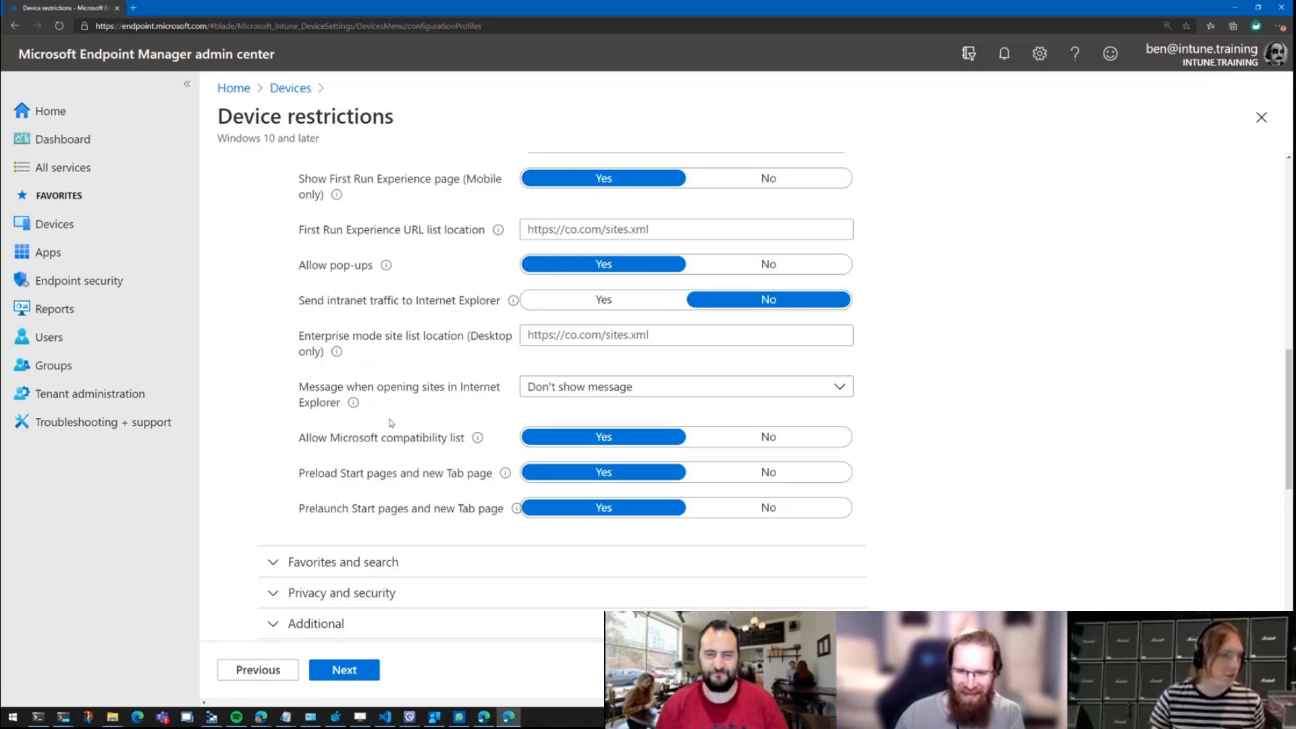
scroll(470, 413, "up", 10)
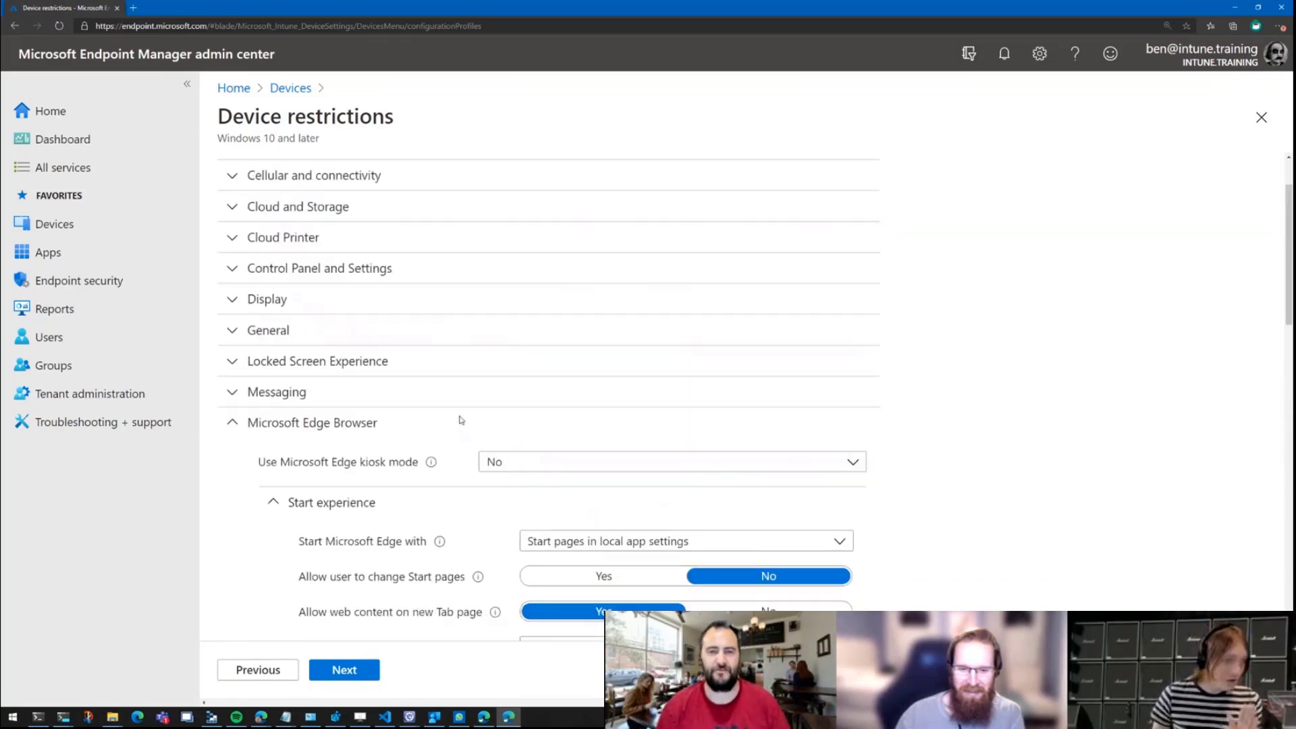
scroll(461, 420, "up", 2)
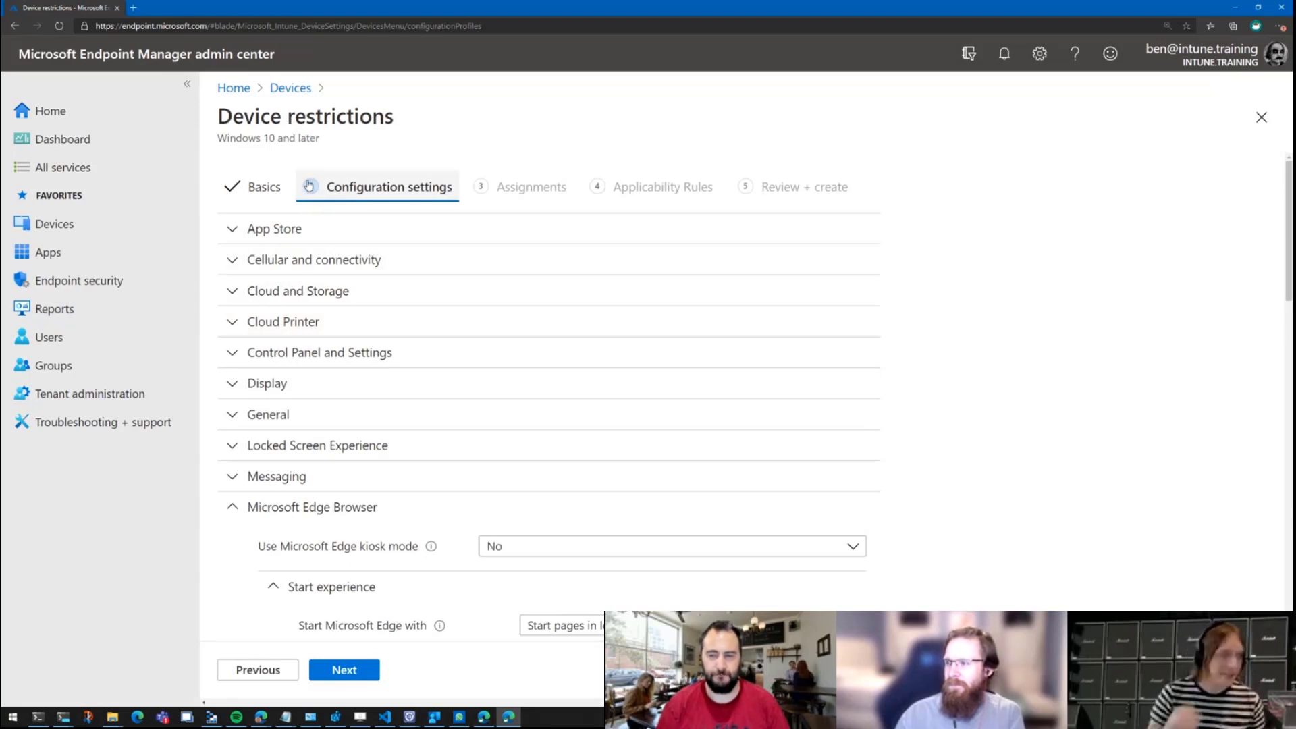
left_click(237, 90)
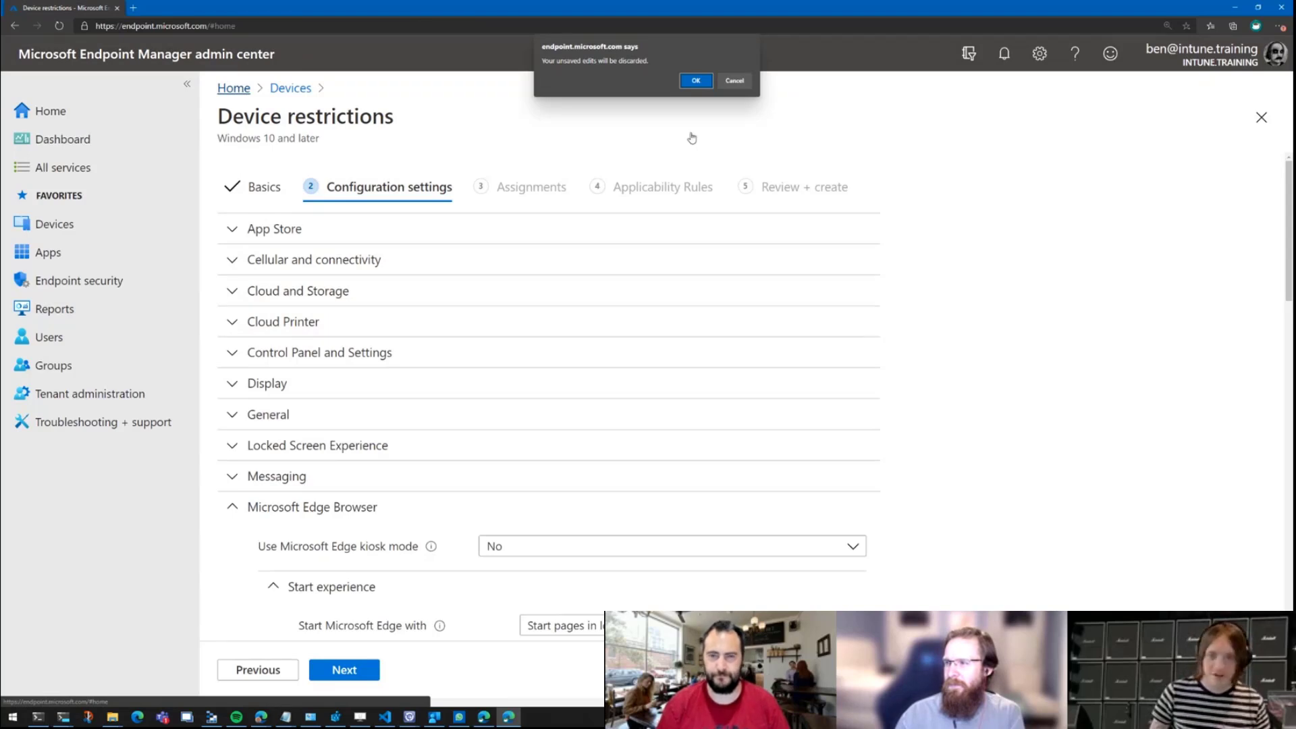
left_click(696, 81)
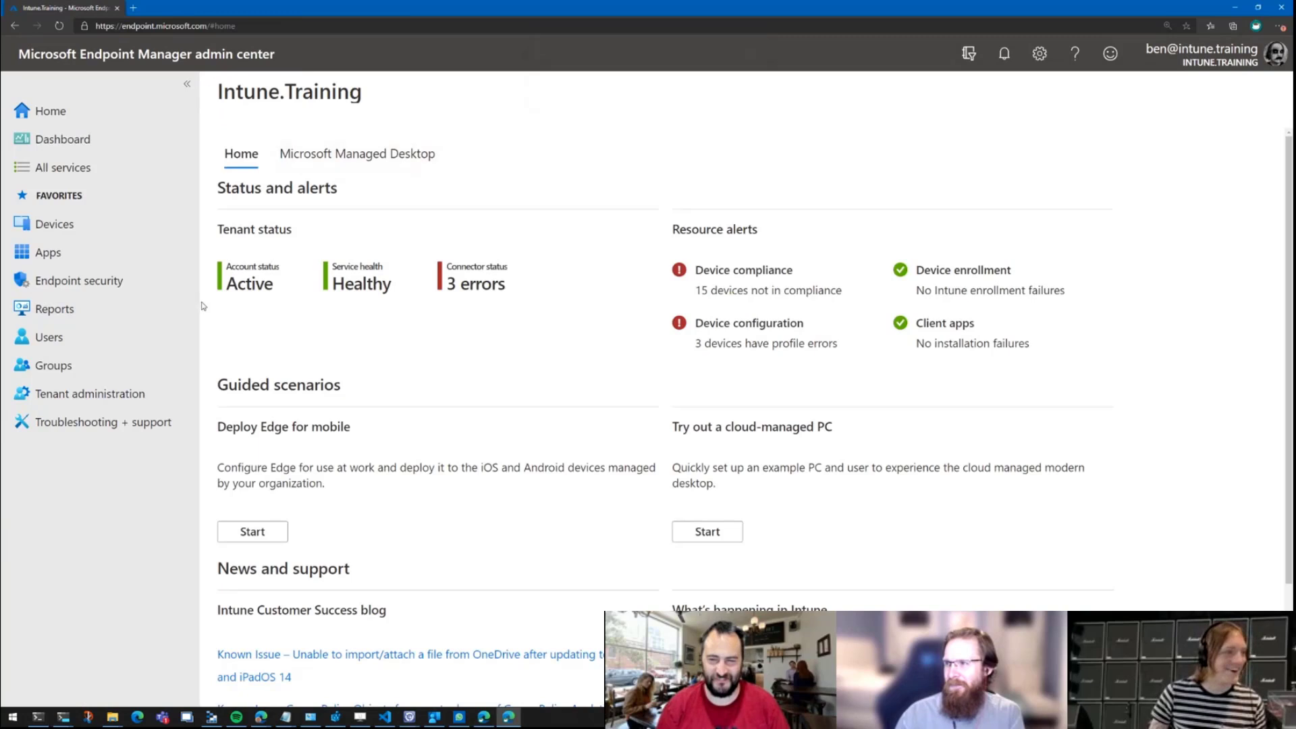
From the device configuration profiles, create a profile for Windows 10 and later with the Administrative Templates type
left_click(72, 229)
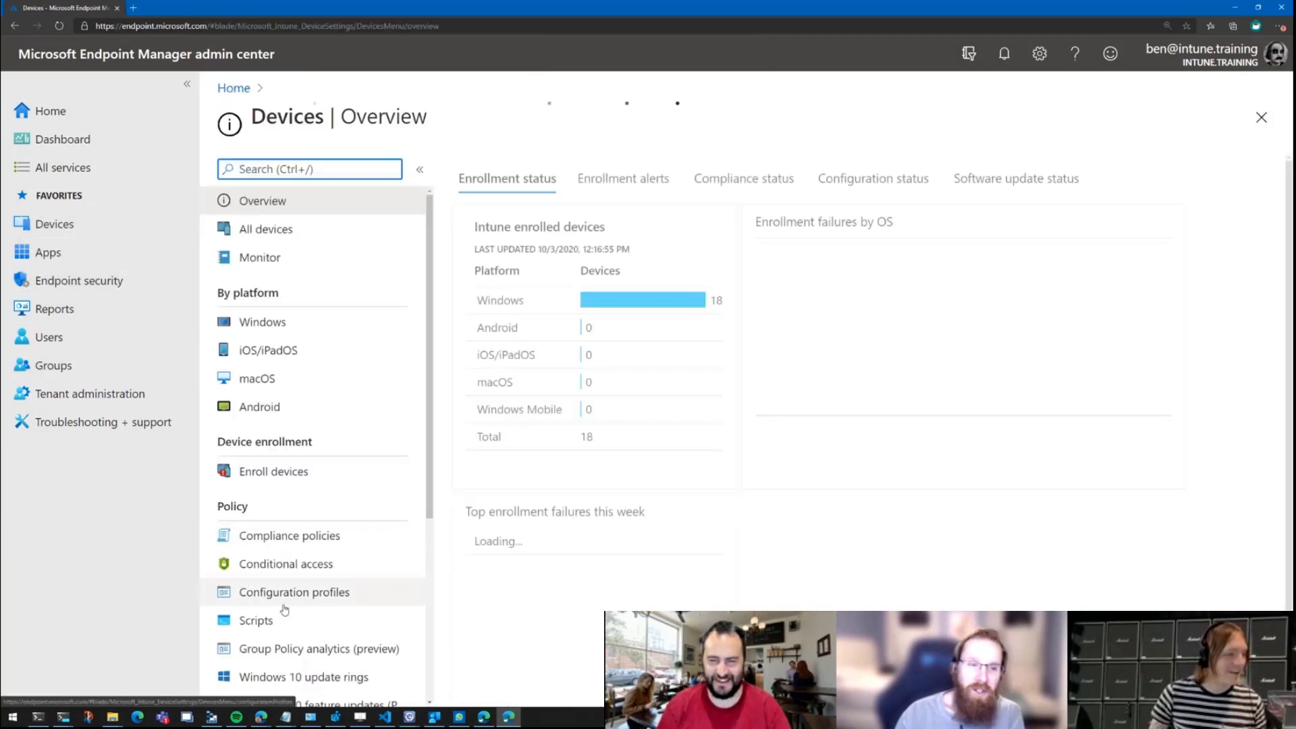
left_click(286, 594)
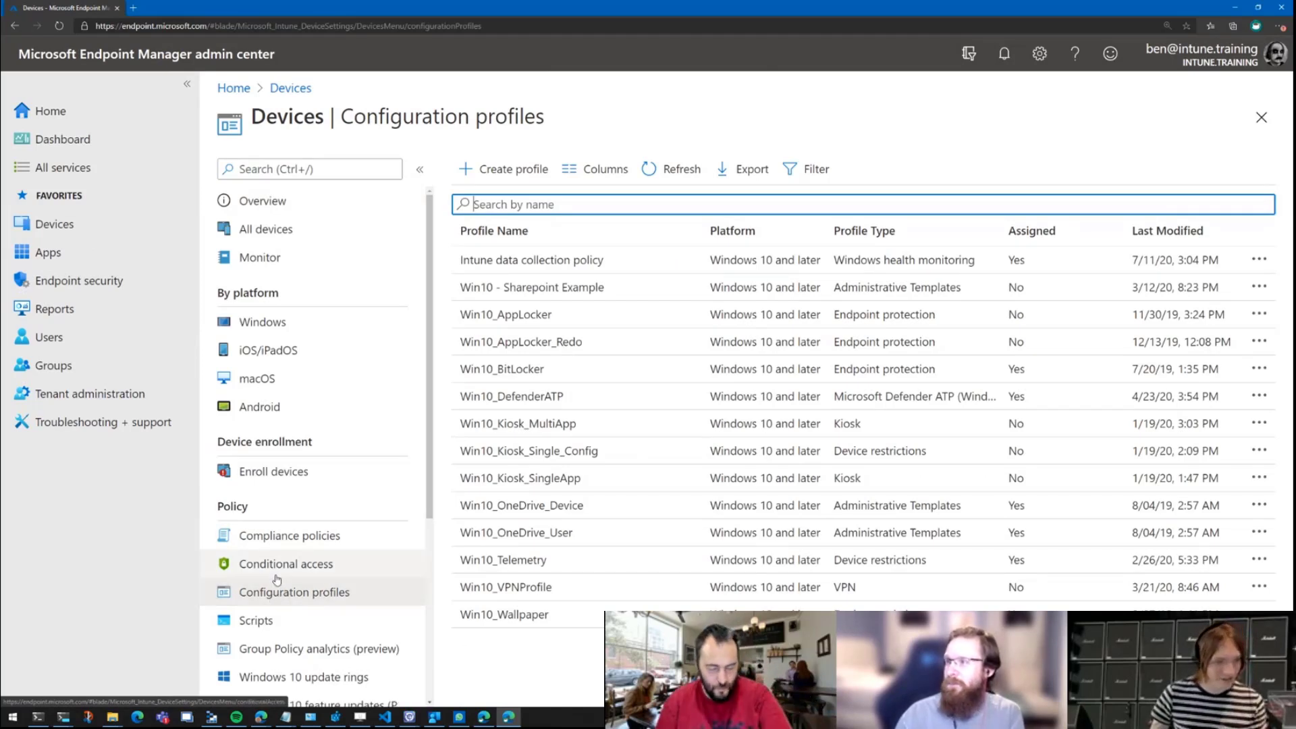
left_click(499, 168)
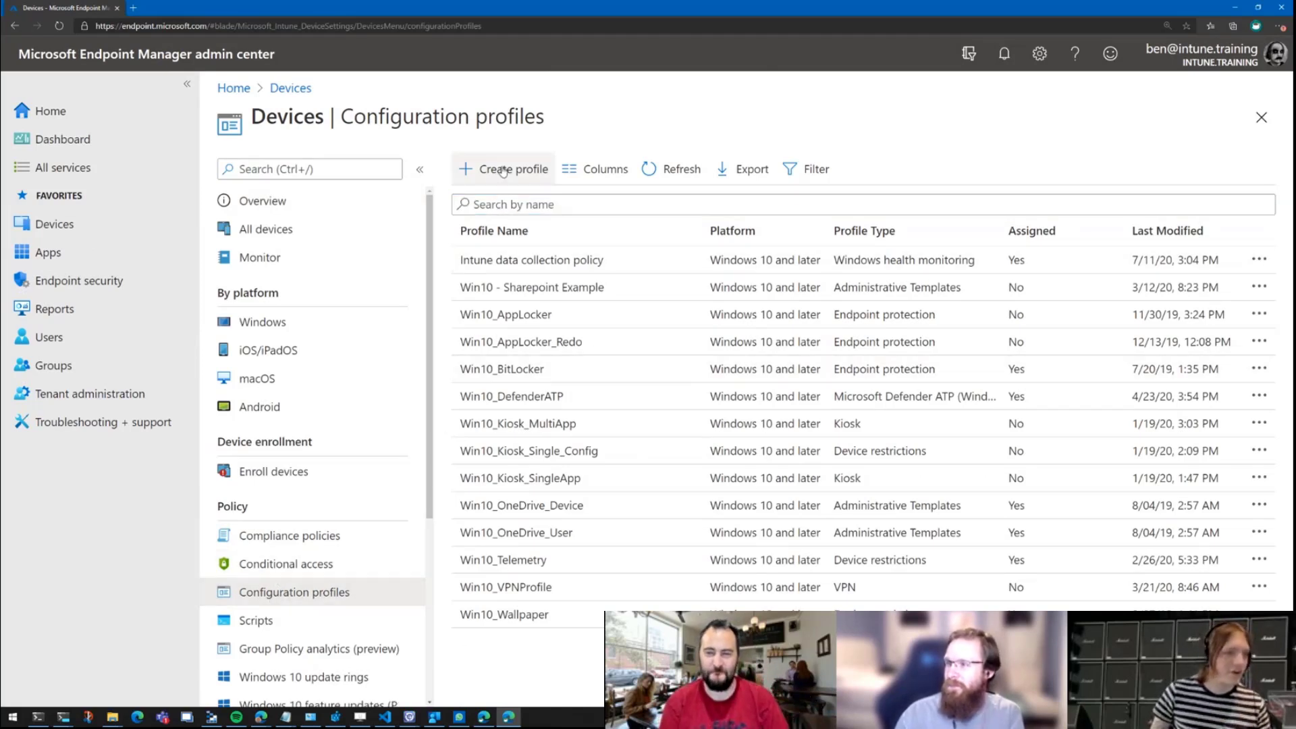
left_click(919, 178)
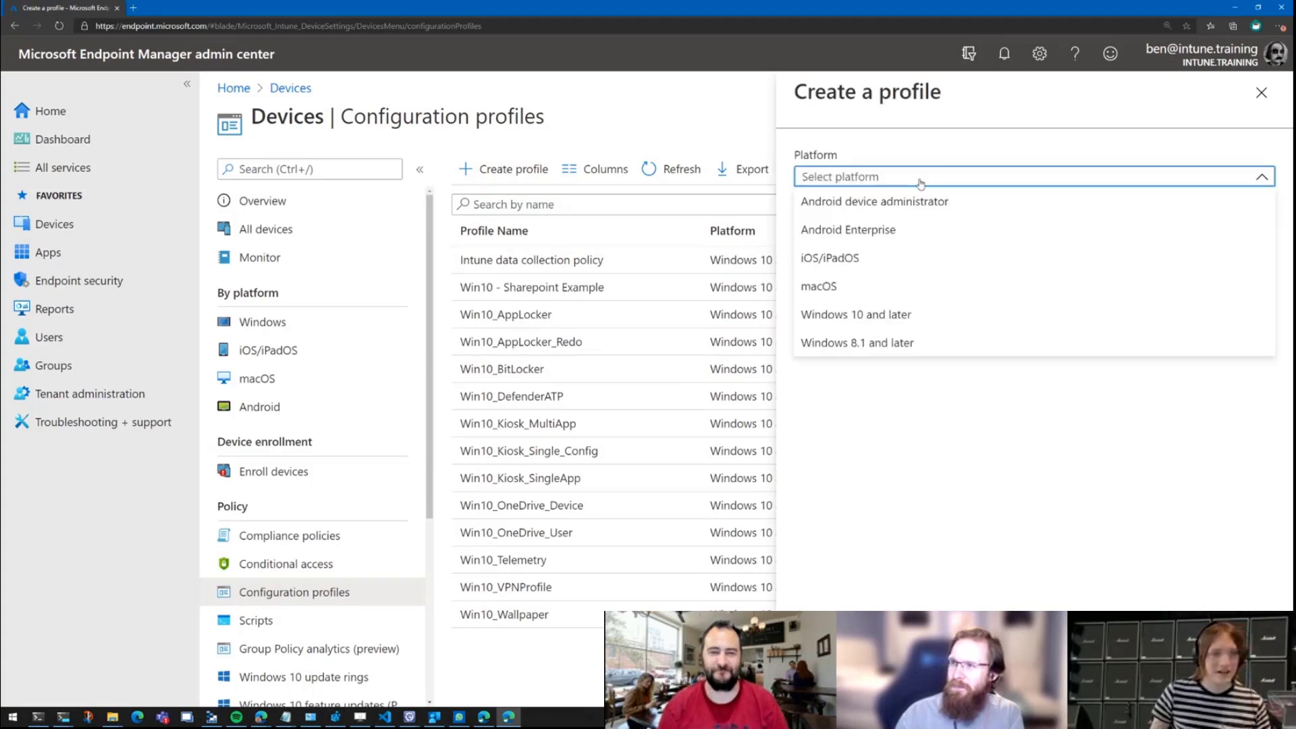
left_click(864, 318)
left_click(899, 233)
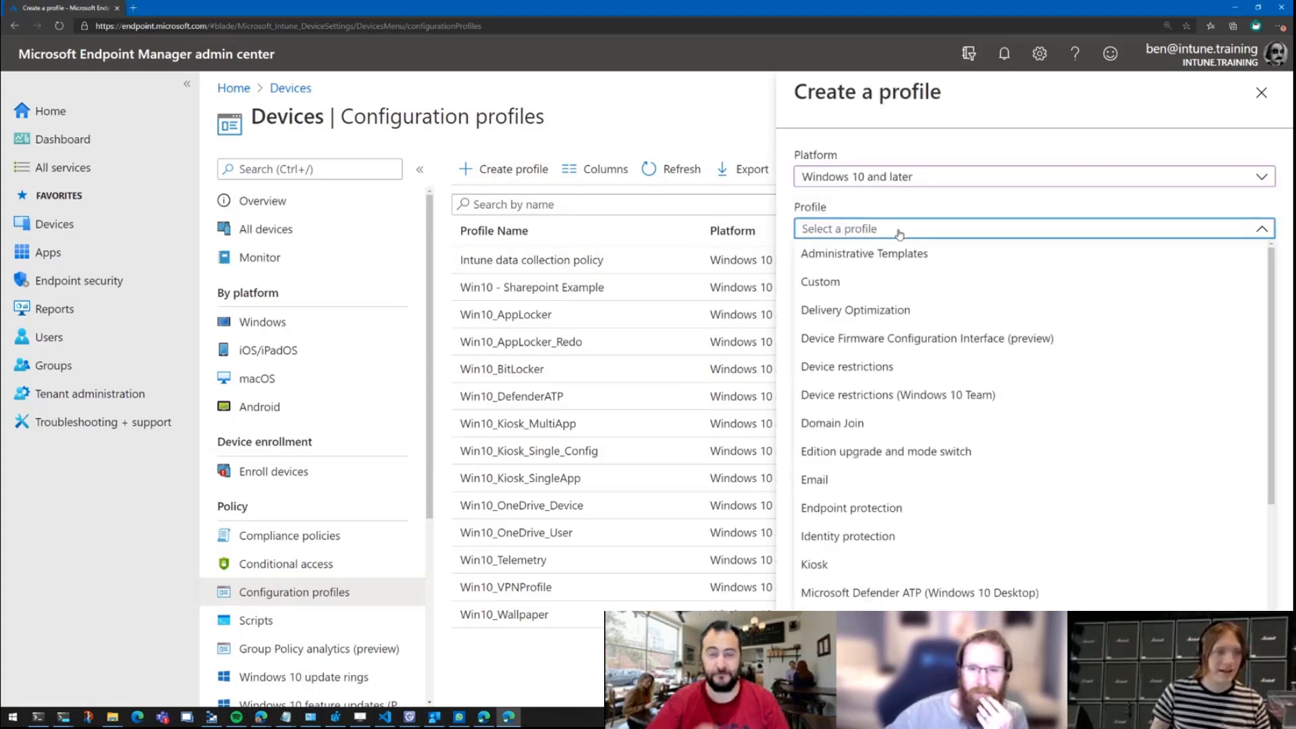
left_click(889, 258)
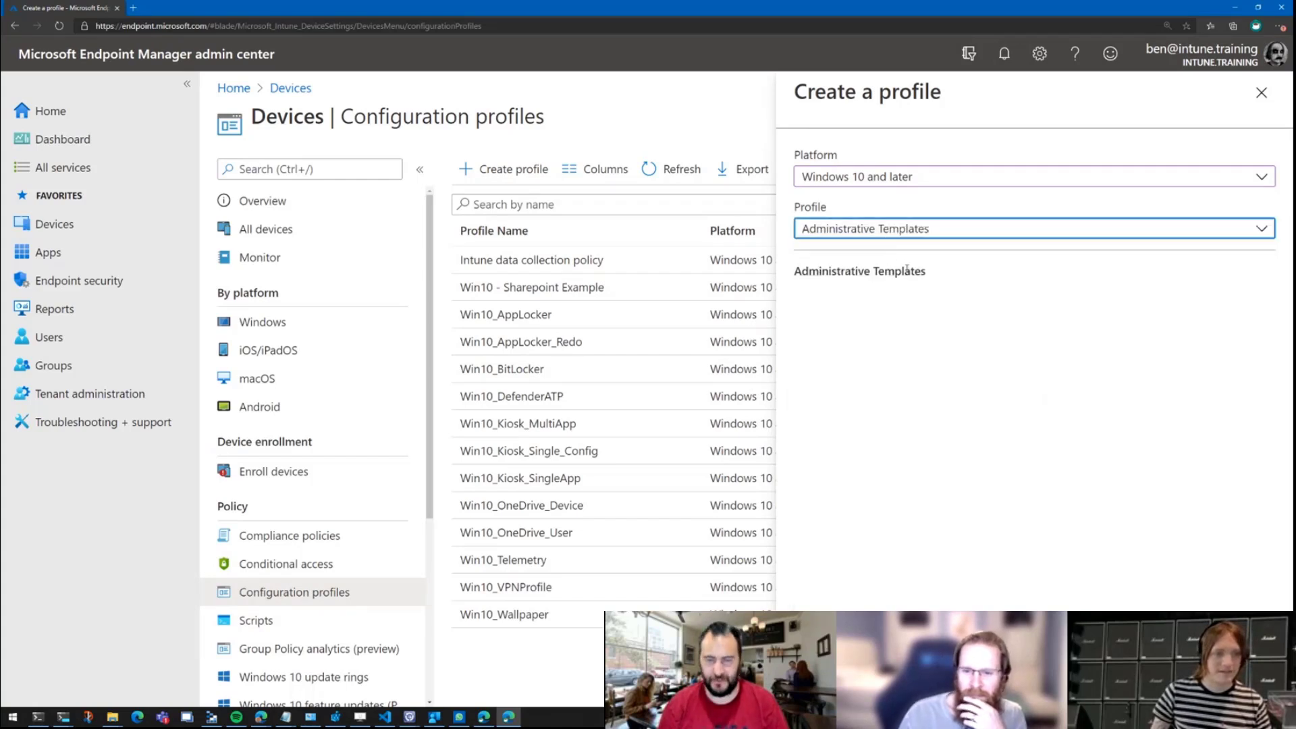
left_click(826, 670)
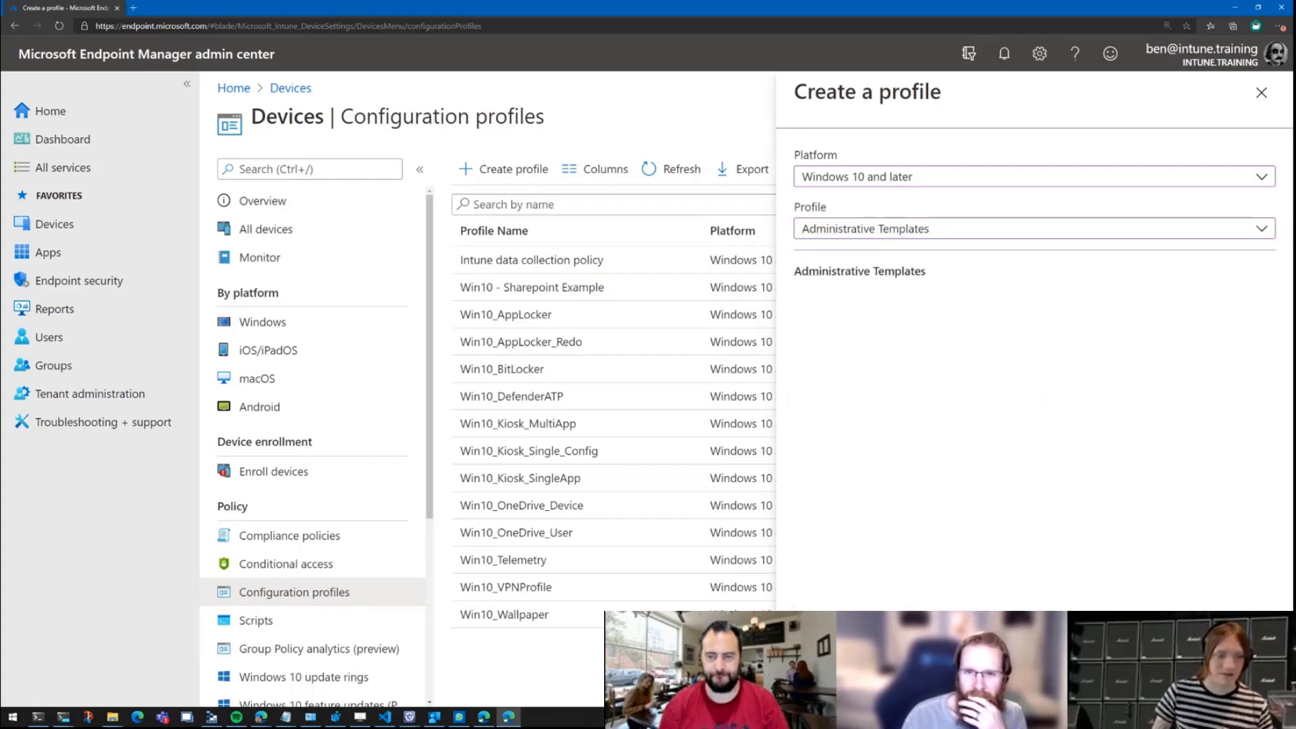
Name the Administrative Templates profile Win10-EdgeChromiumSettings
left_click(511, 228)
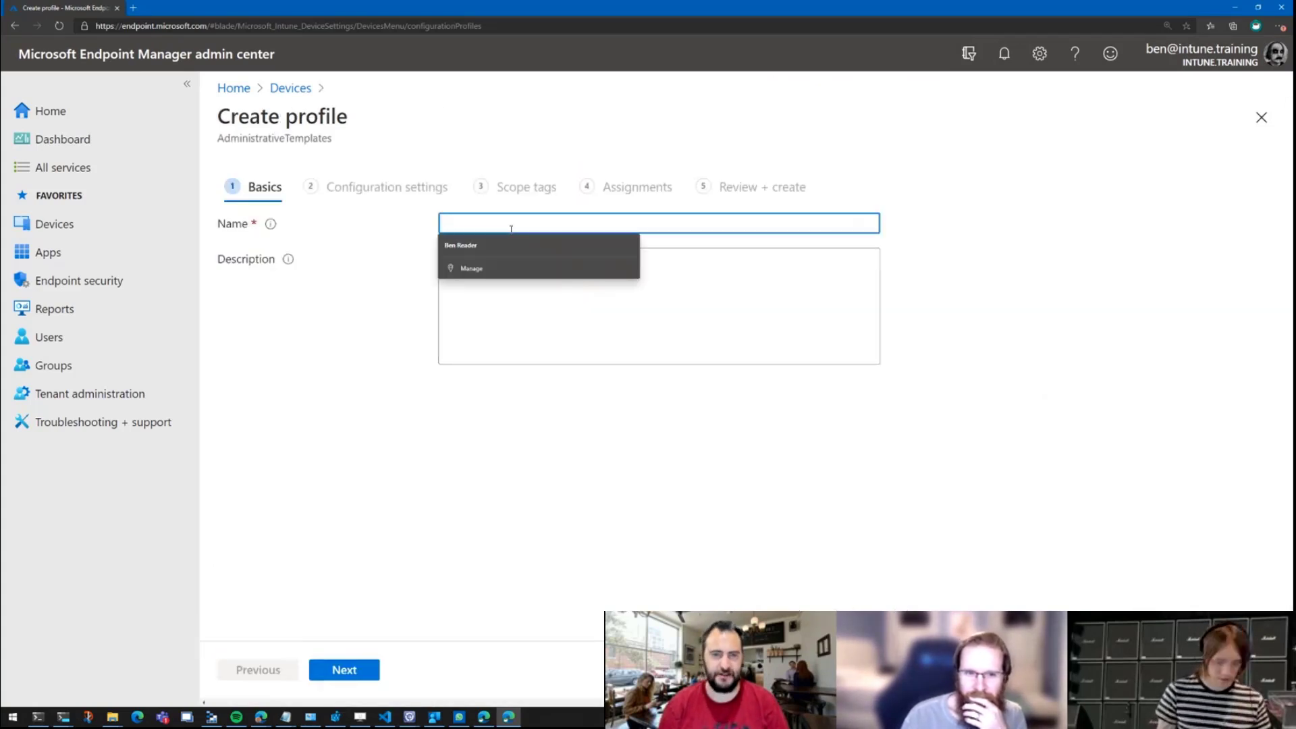
type("Win1")
type("0-Edg")
type("e")
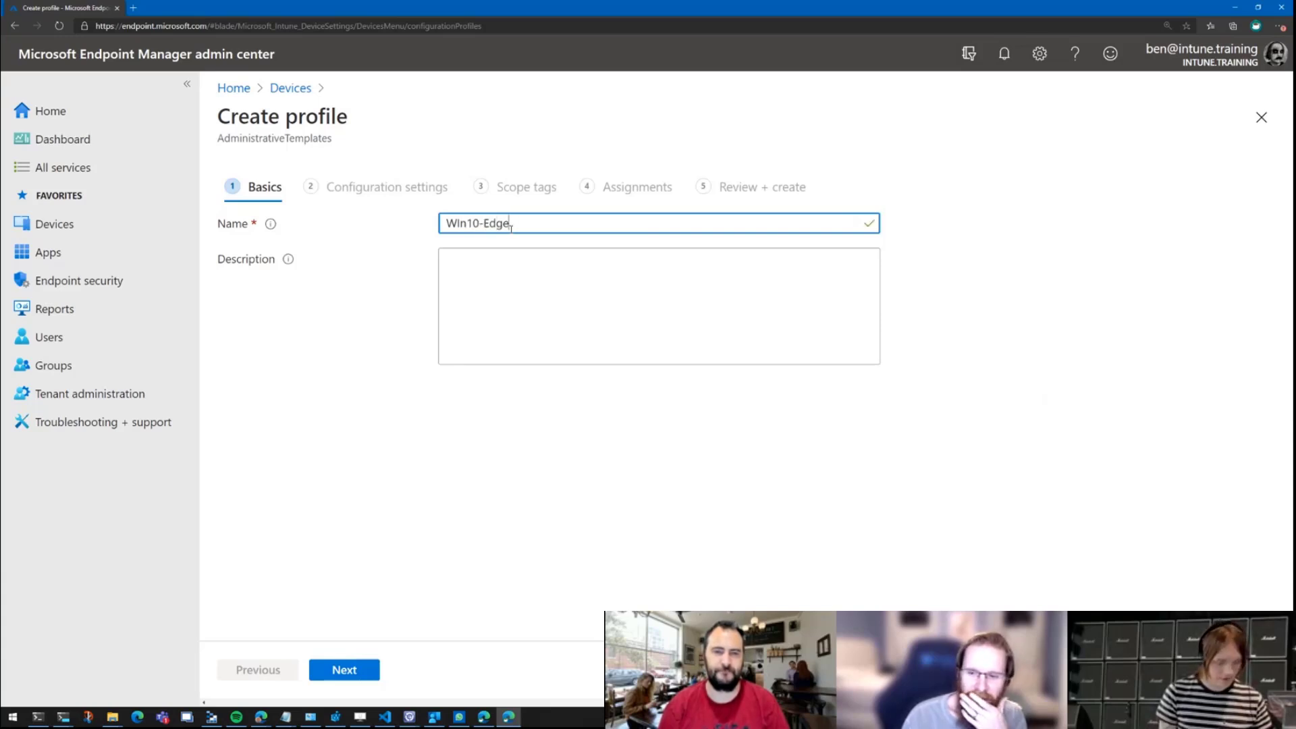
type("Chromium")
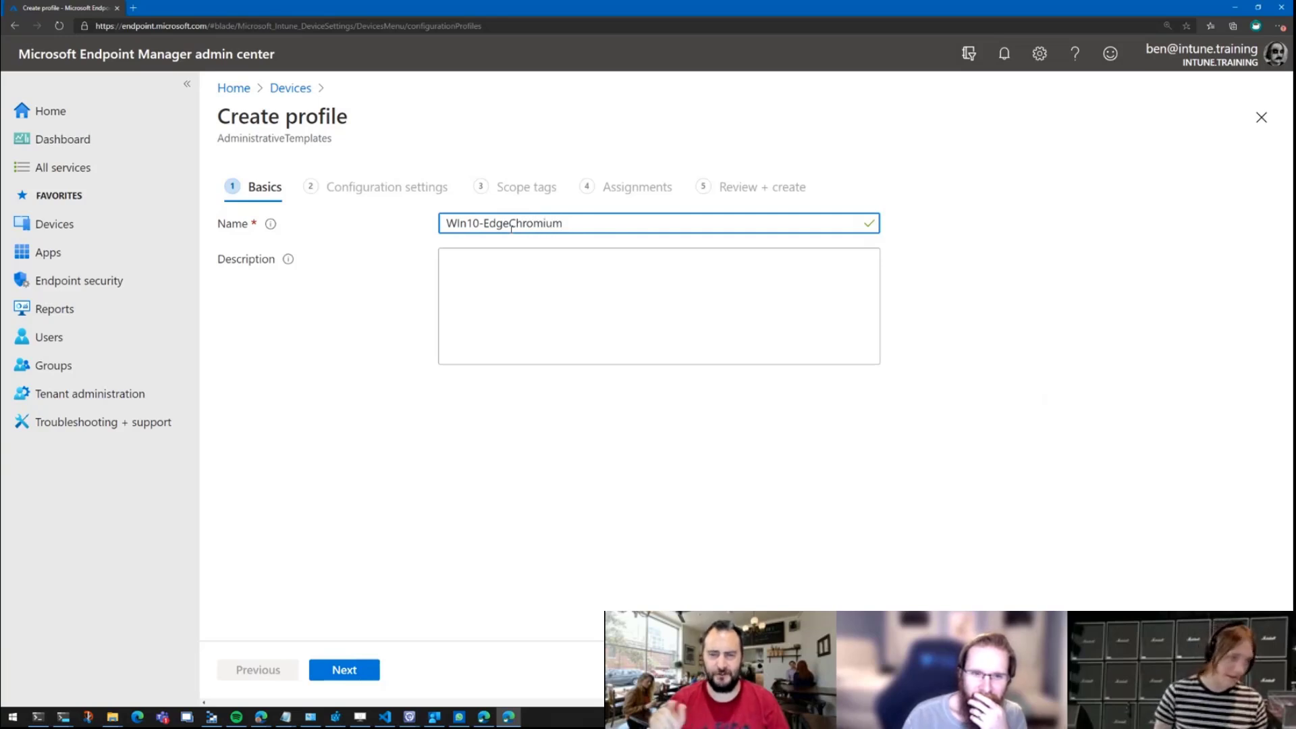
type("```~~~")
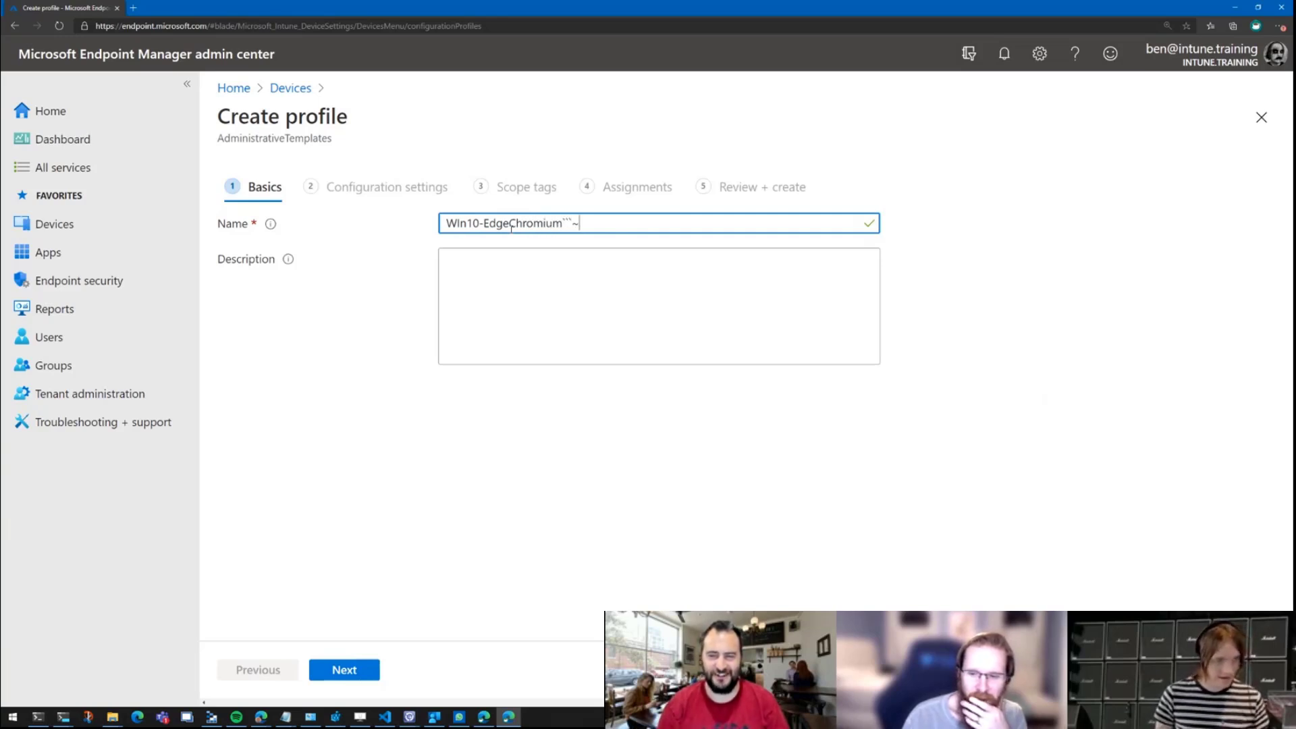
key("BackSpace")
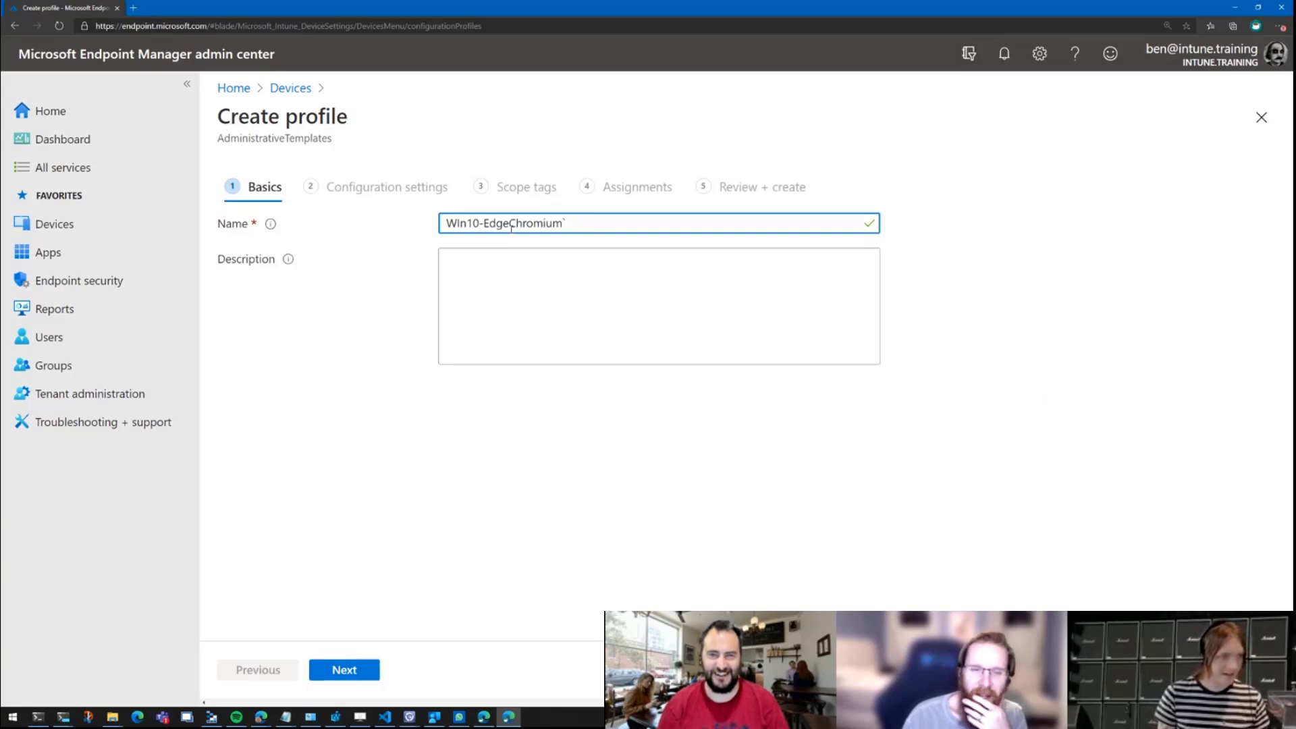
type("Settings")
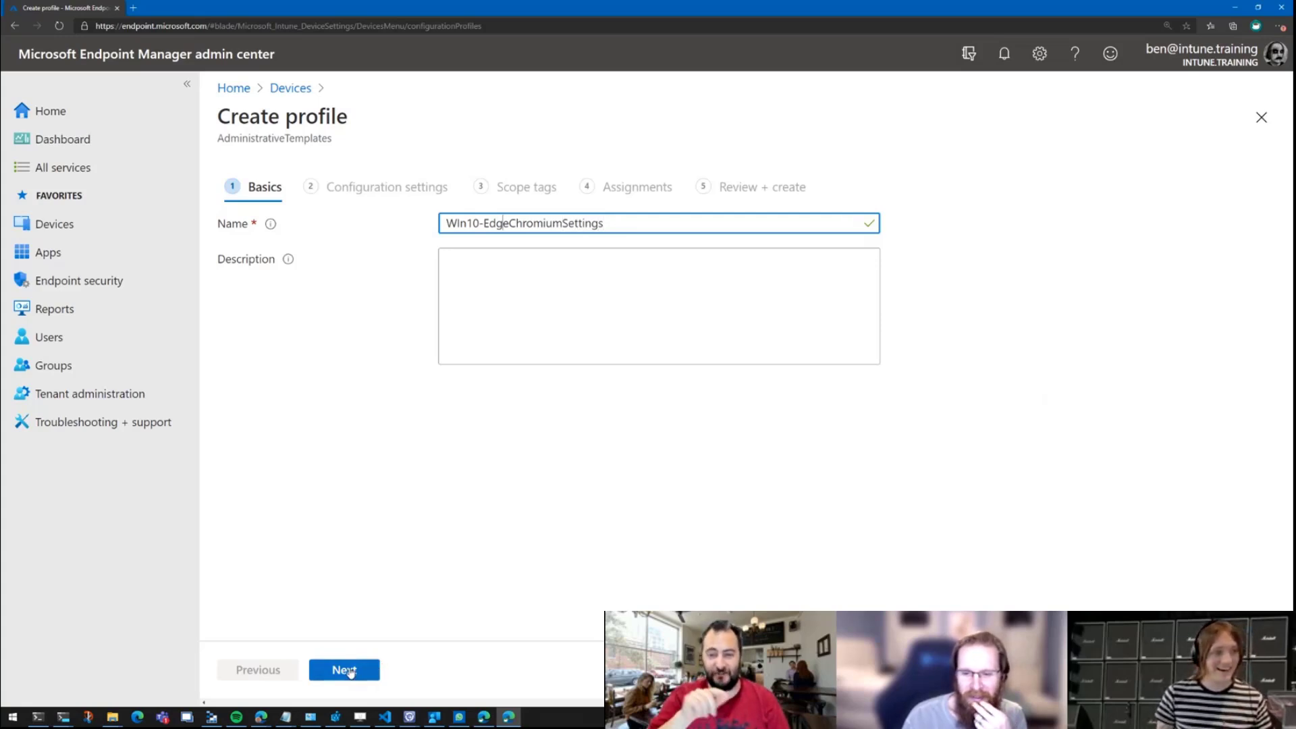
key("Left")
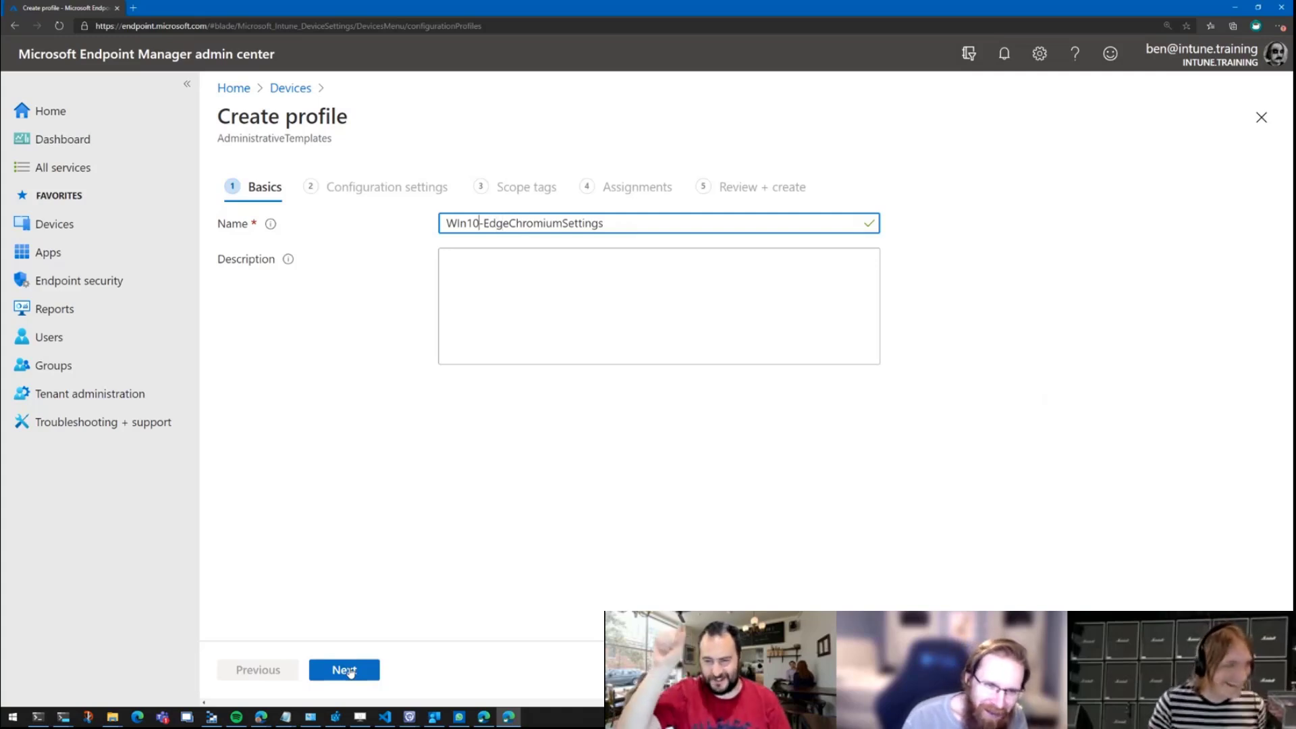
key("BackSpace")
type("i")
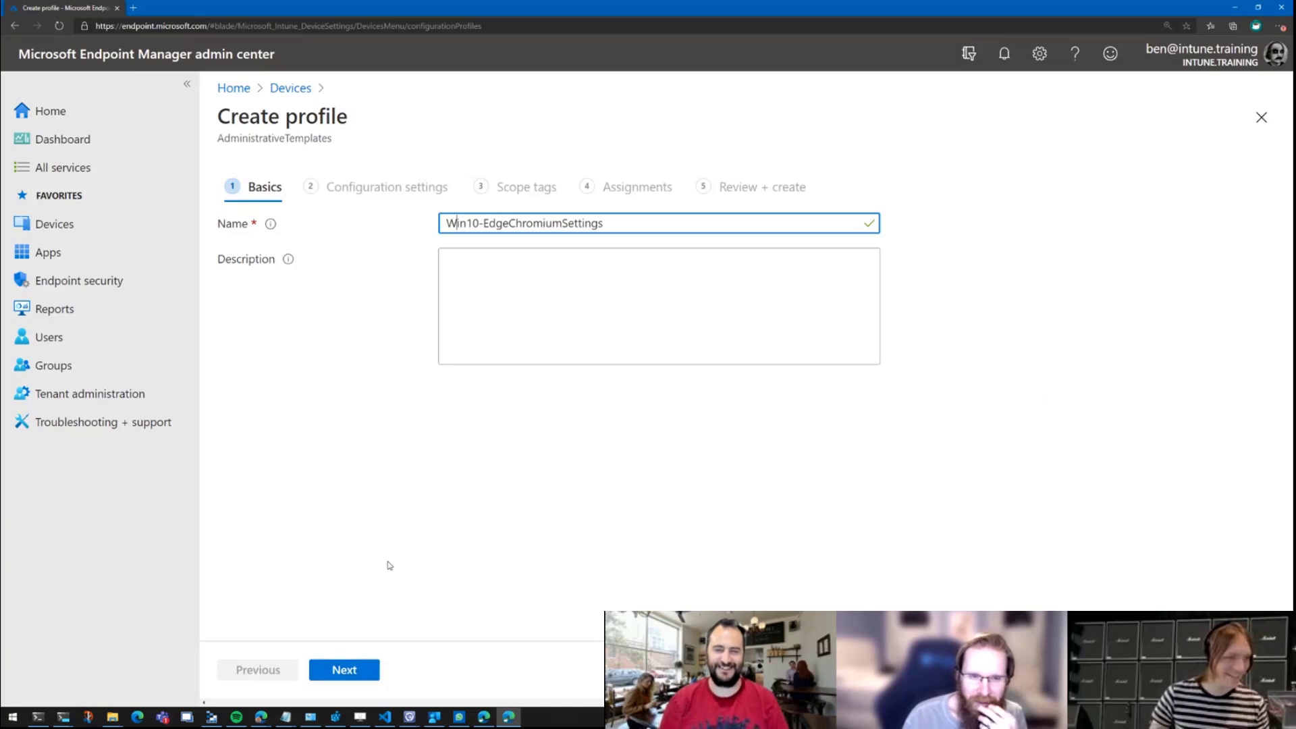
Change the profile name to *~Win10~~EdgeChromiumSettings~* and proceed to the configuration settings
key("BackSpace")
type("~~")
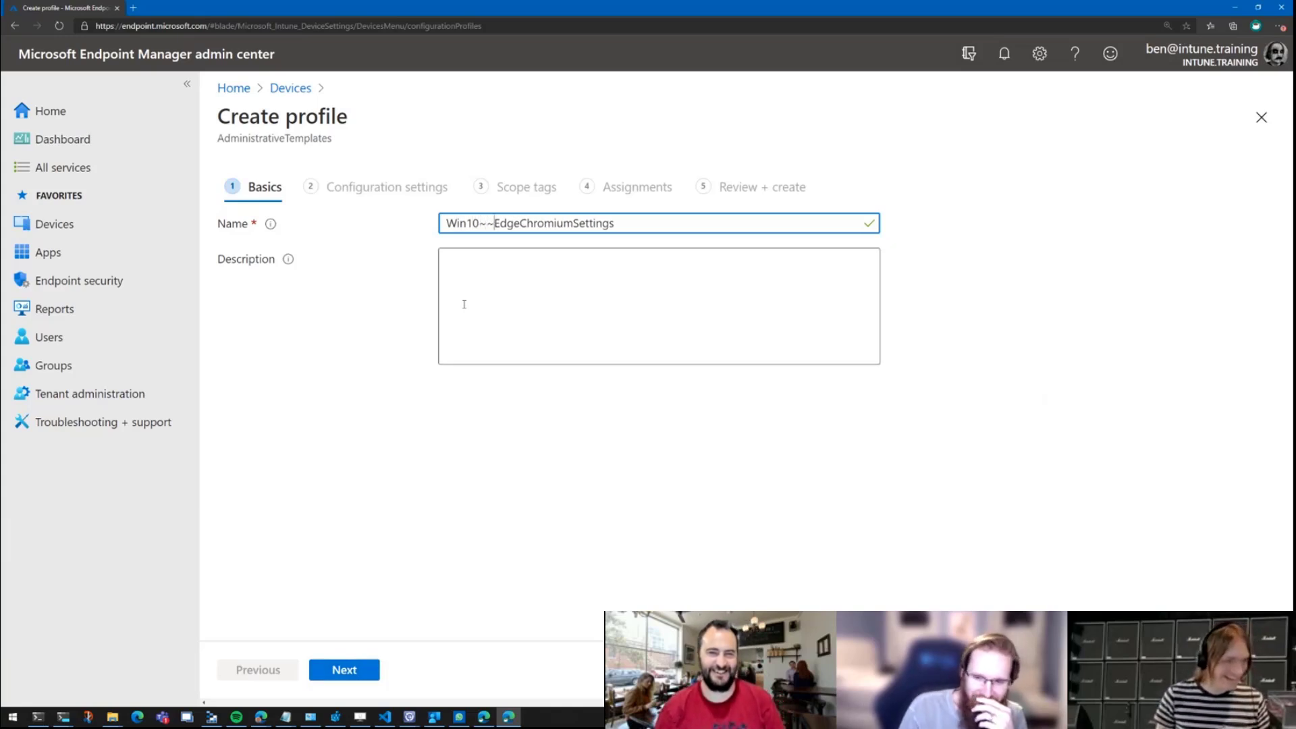
type("~")
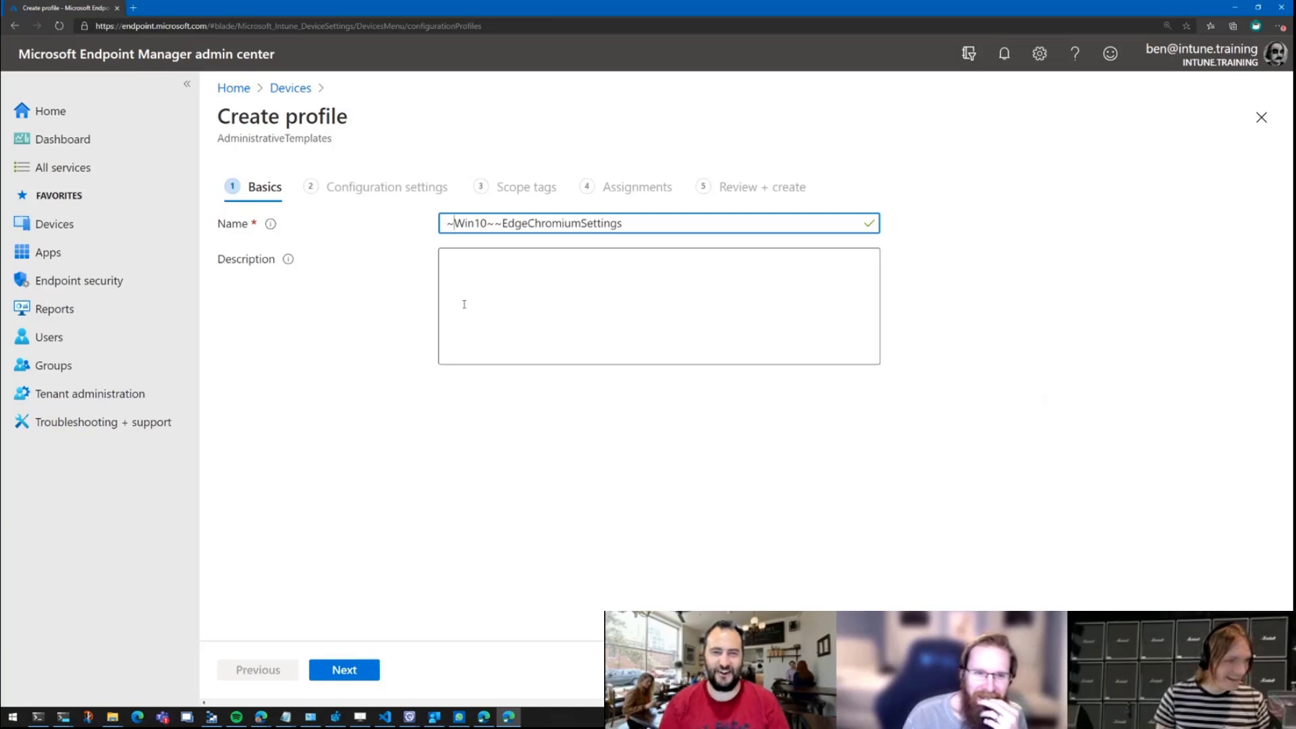
type("~")
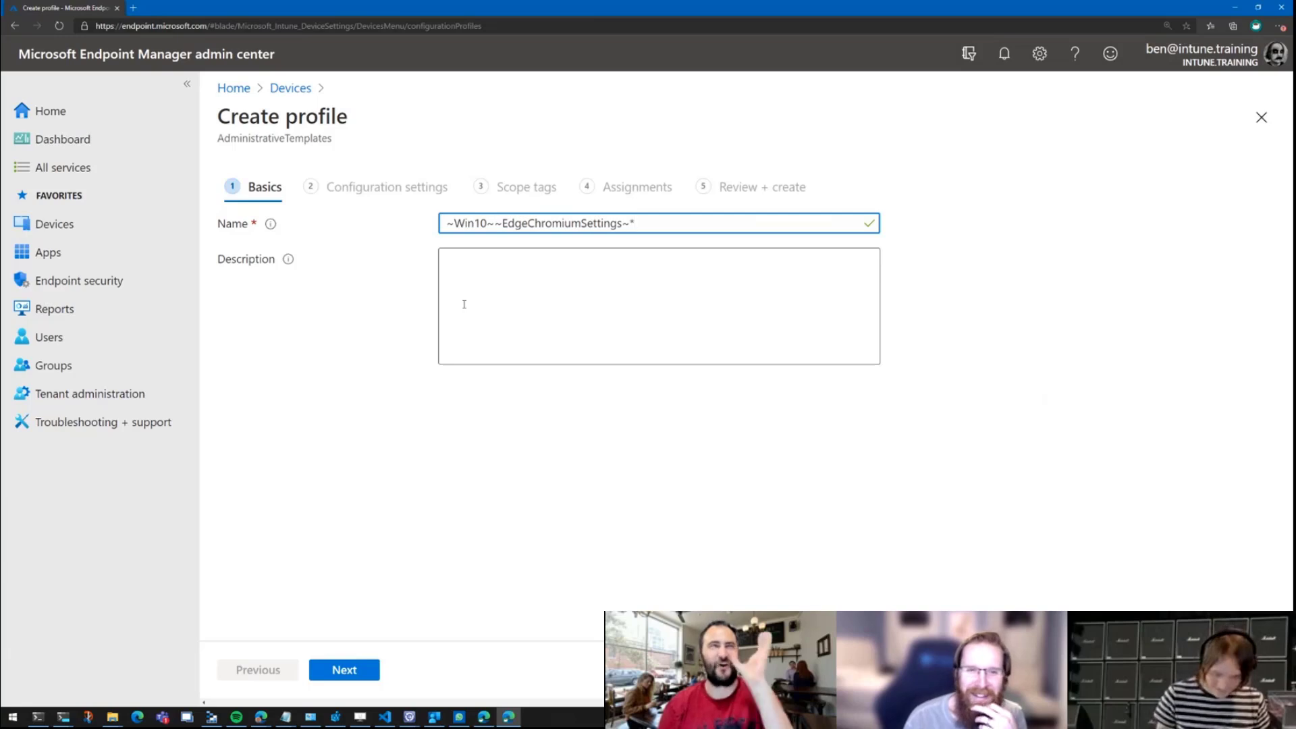
type("*")
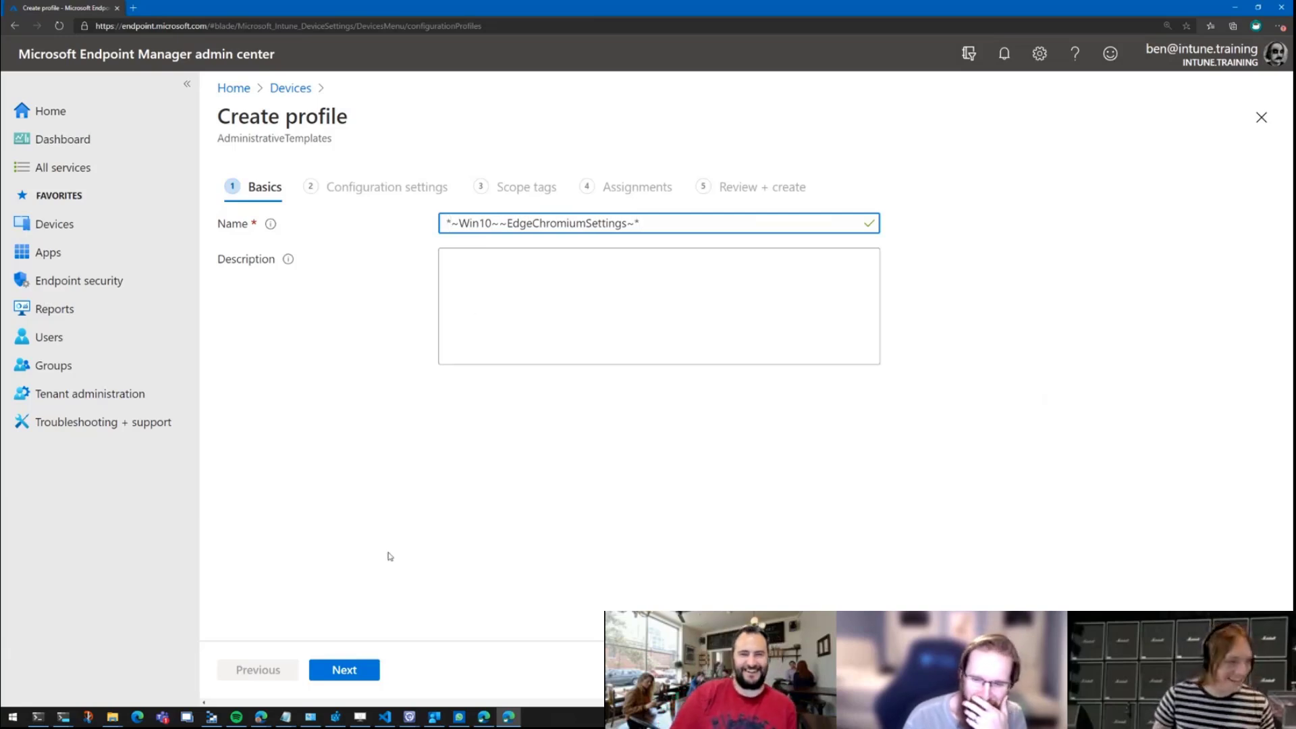
left_click(354, 671)
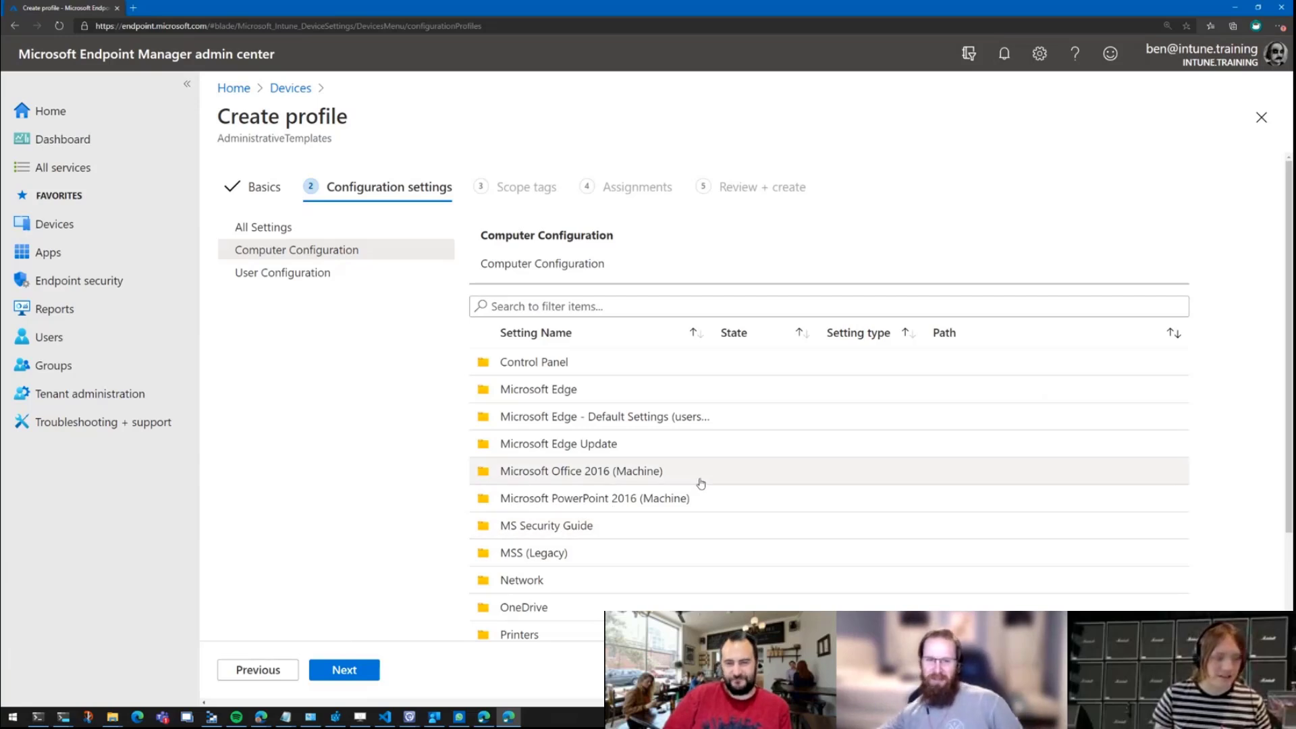
Open the Applications settings under Microsoft Edge Update in Computer Configuration and widen the Setting Name column to read the full names
scroll(701, 483, "down", 2)
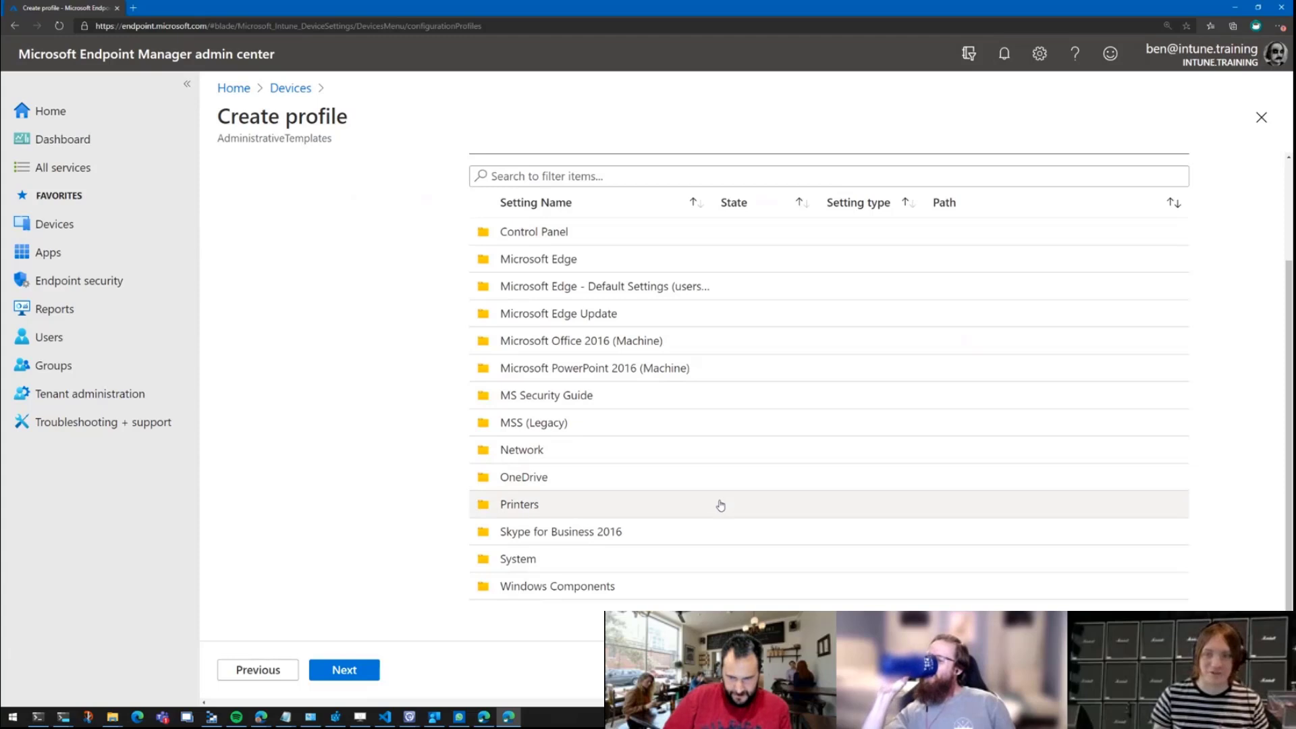
scroll(702, 518, "up", 1)
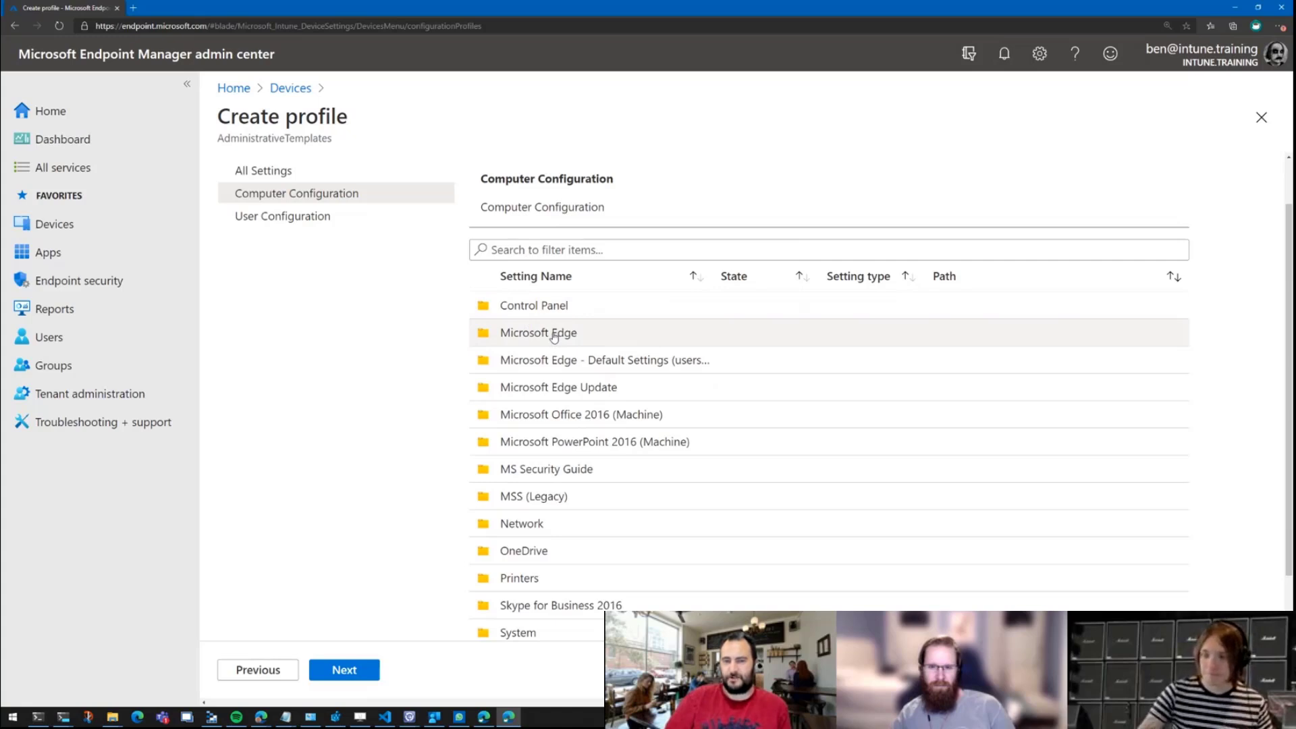
left_click(561, 388)
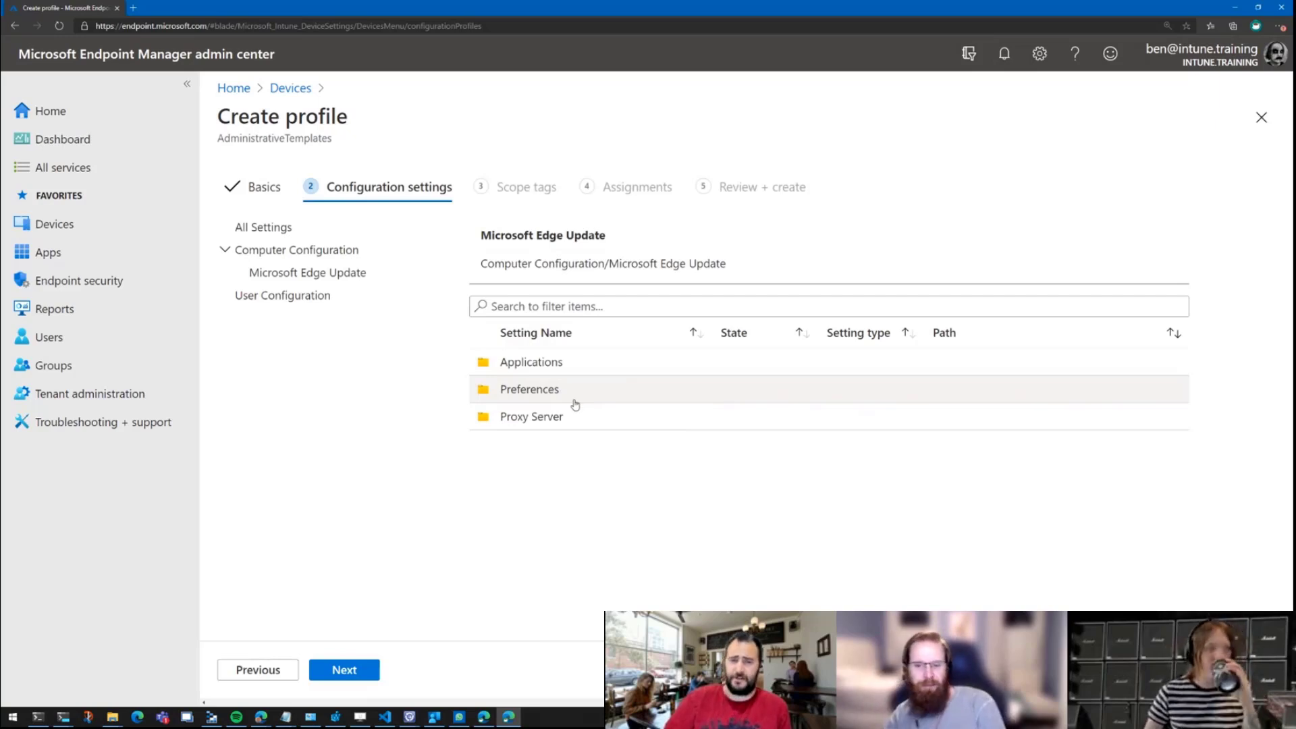
left_click(561, 362)
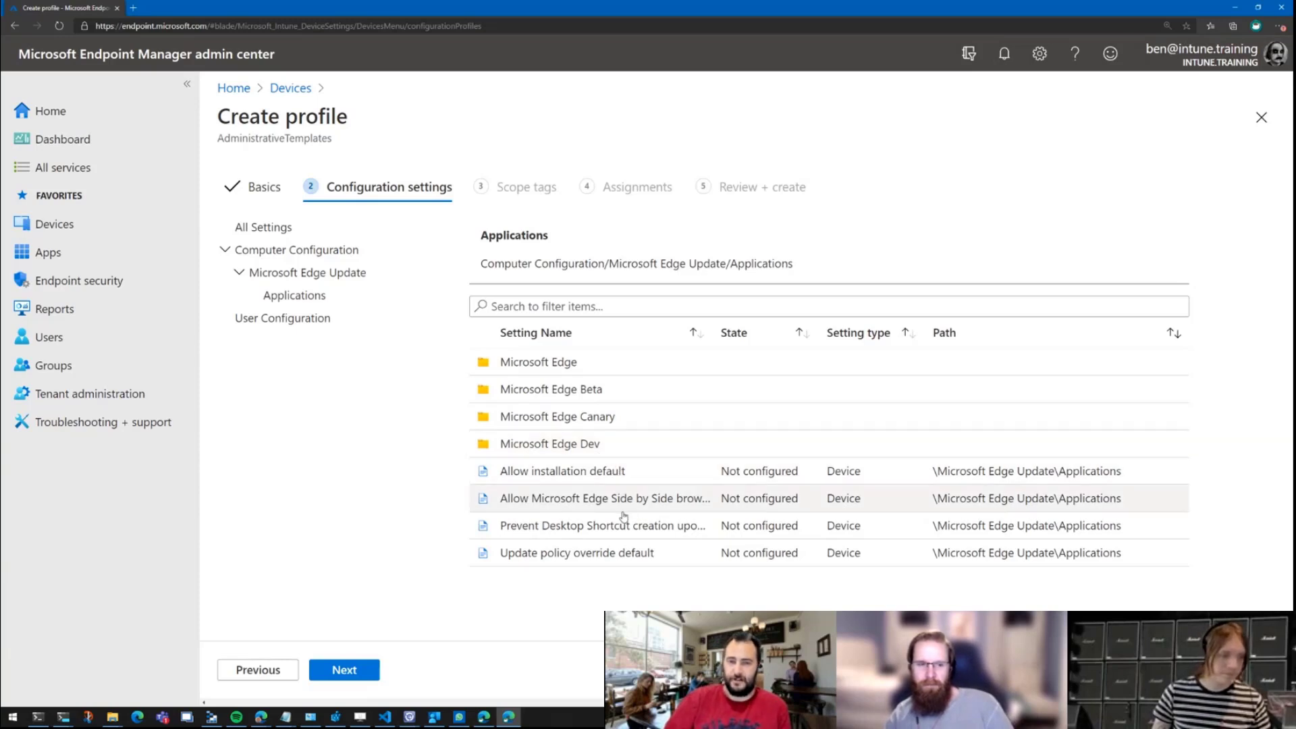
left_click_drag(711, 319, 817, 333)
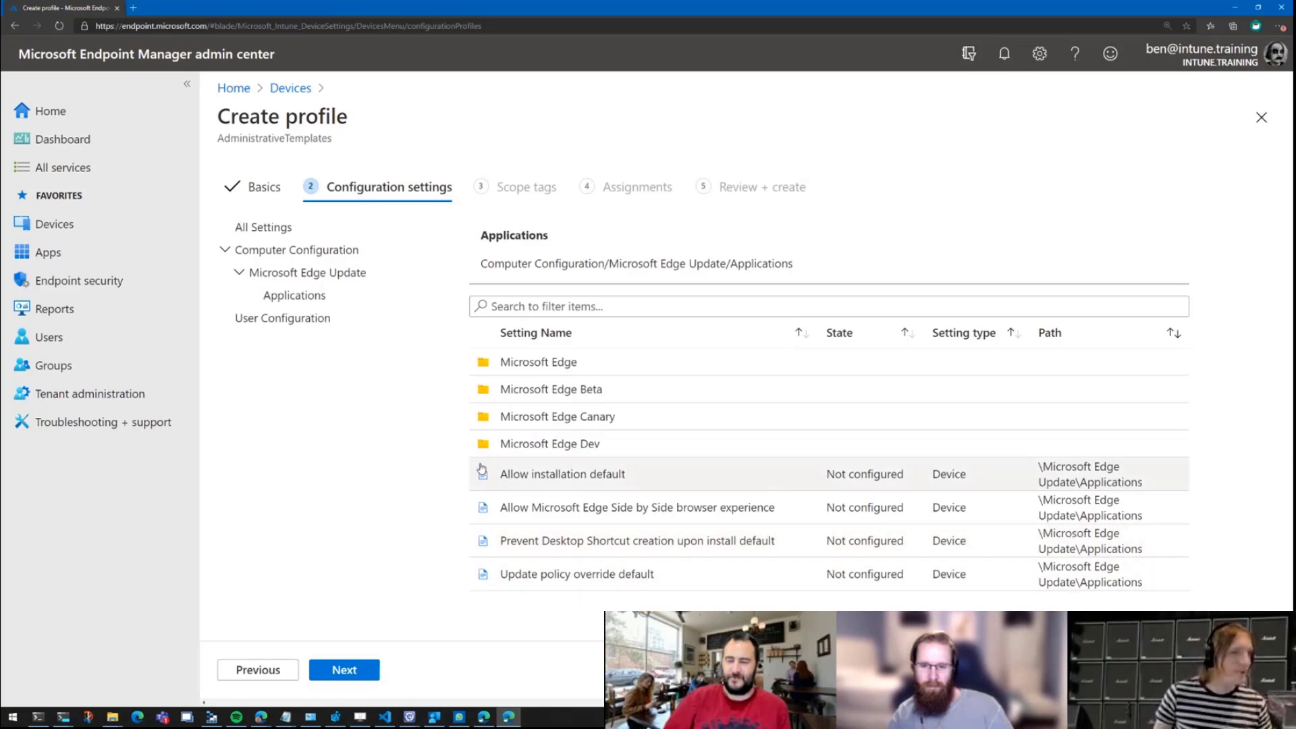
Open the Microsoft Edge folder under Computer Configuration and examine its setting categories at a larger page zoom
left_click(271, 236)
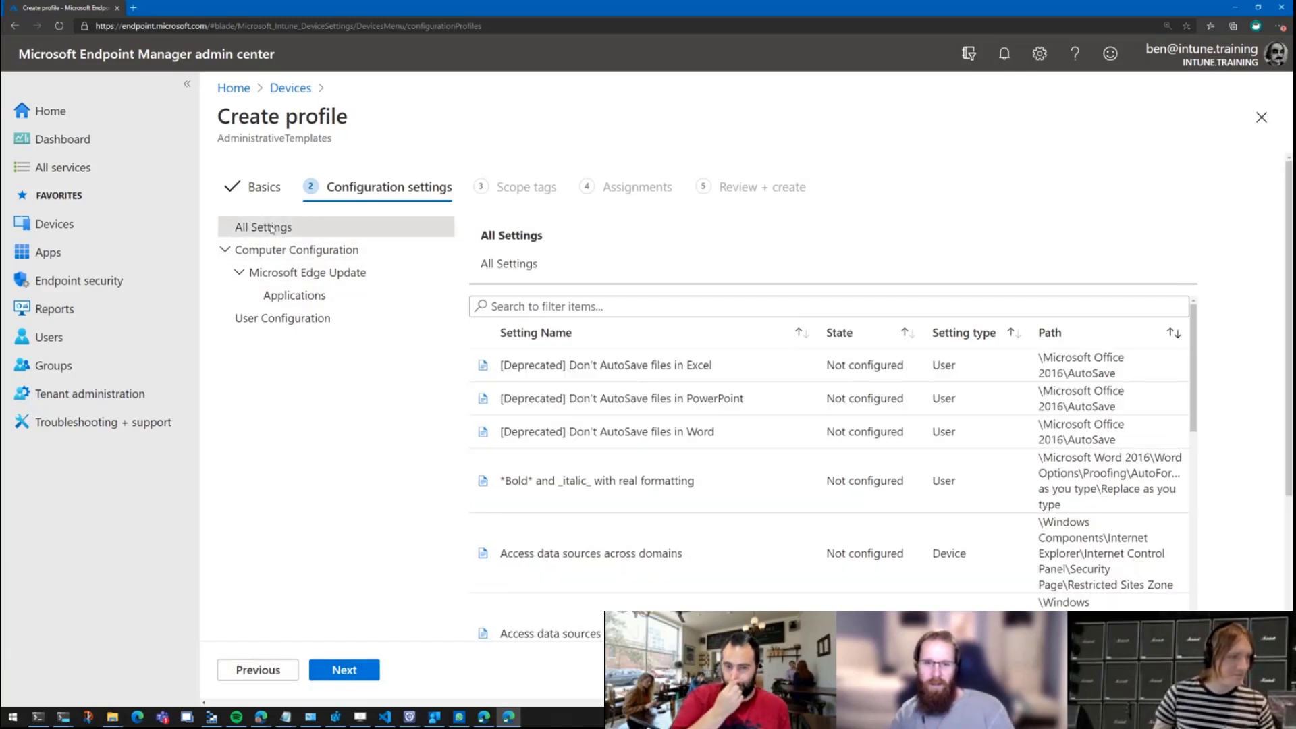
left_click(297, 250)
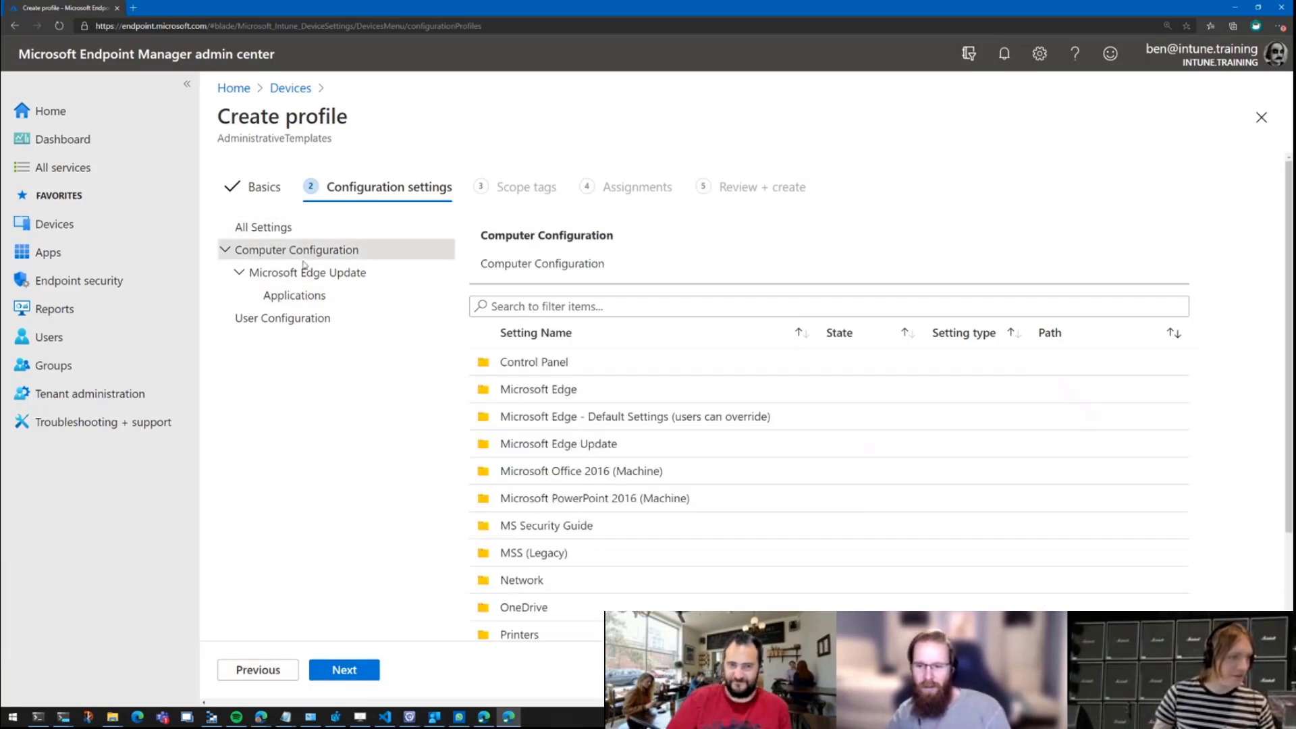
left_click(550, 392)
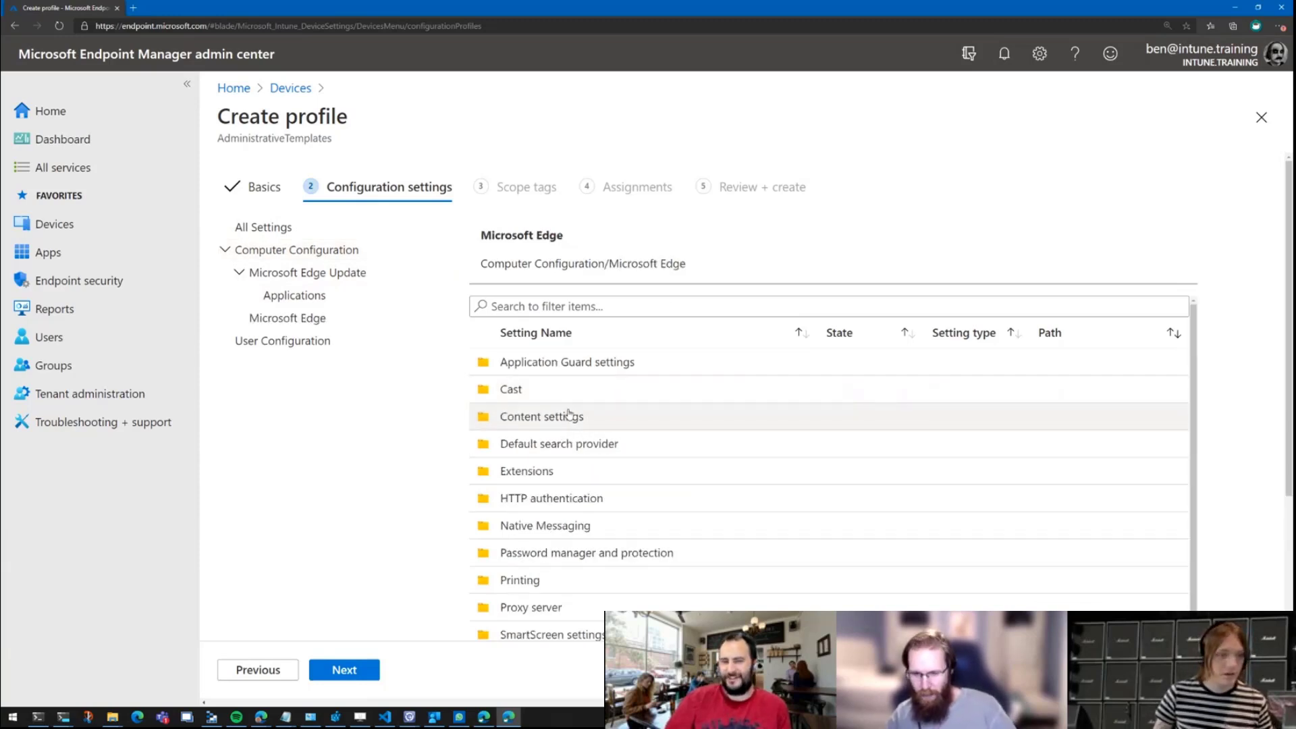
key("ctrl+plus")
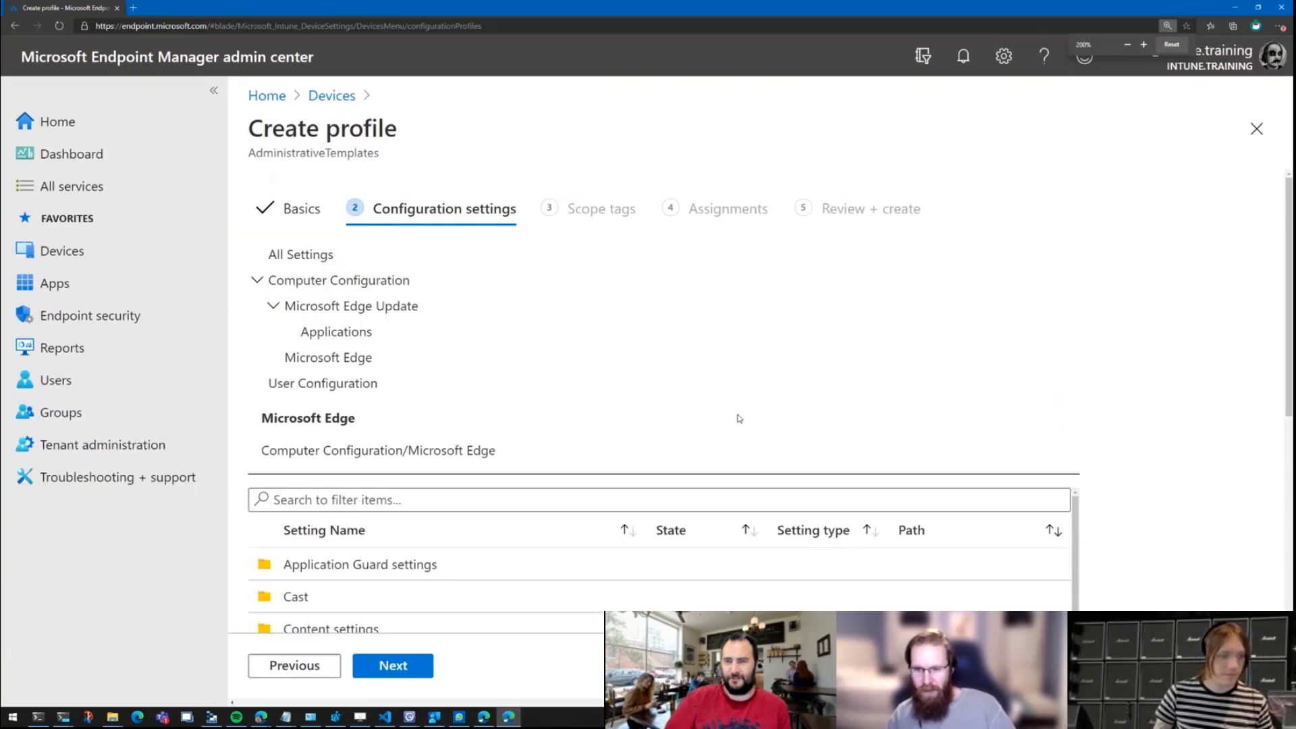
scroll(729, 420, "down", 2)
scroll(1136, 449, "down", 3)
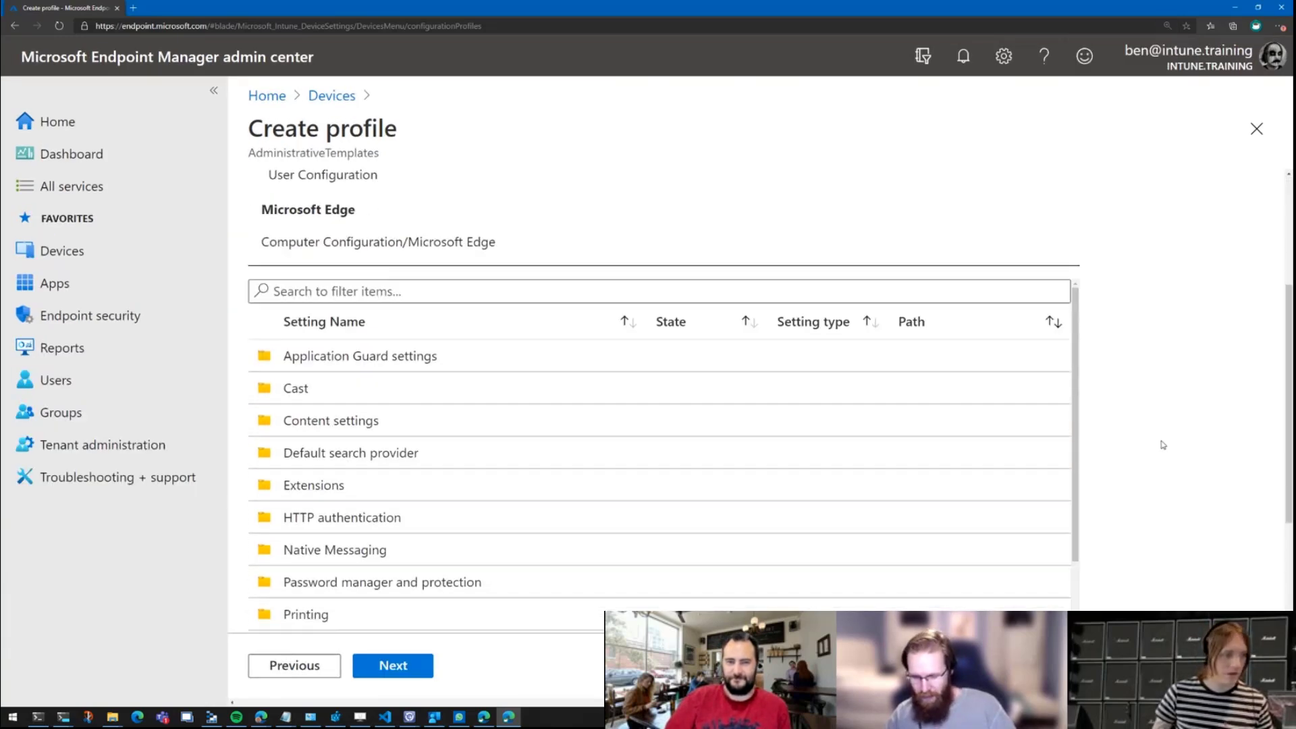
scroll(1158, 449, "down", 1)
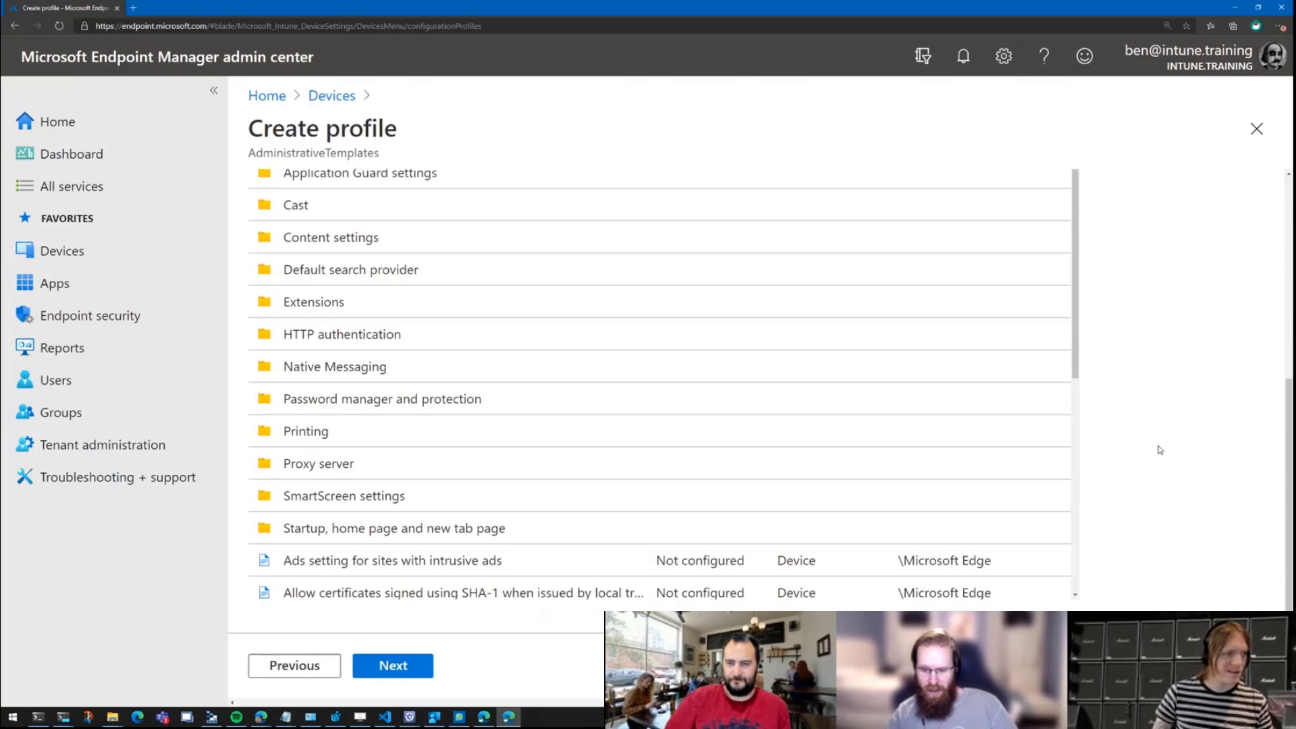
scroll(1154, 450, "up", 1)
left_click_drag(1076, 402, 1077, 403)
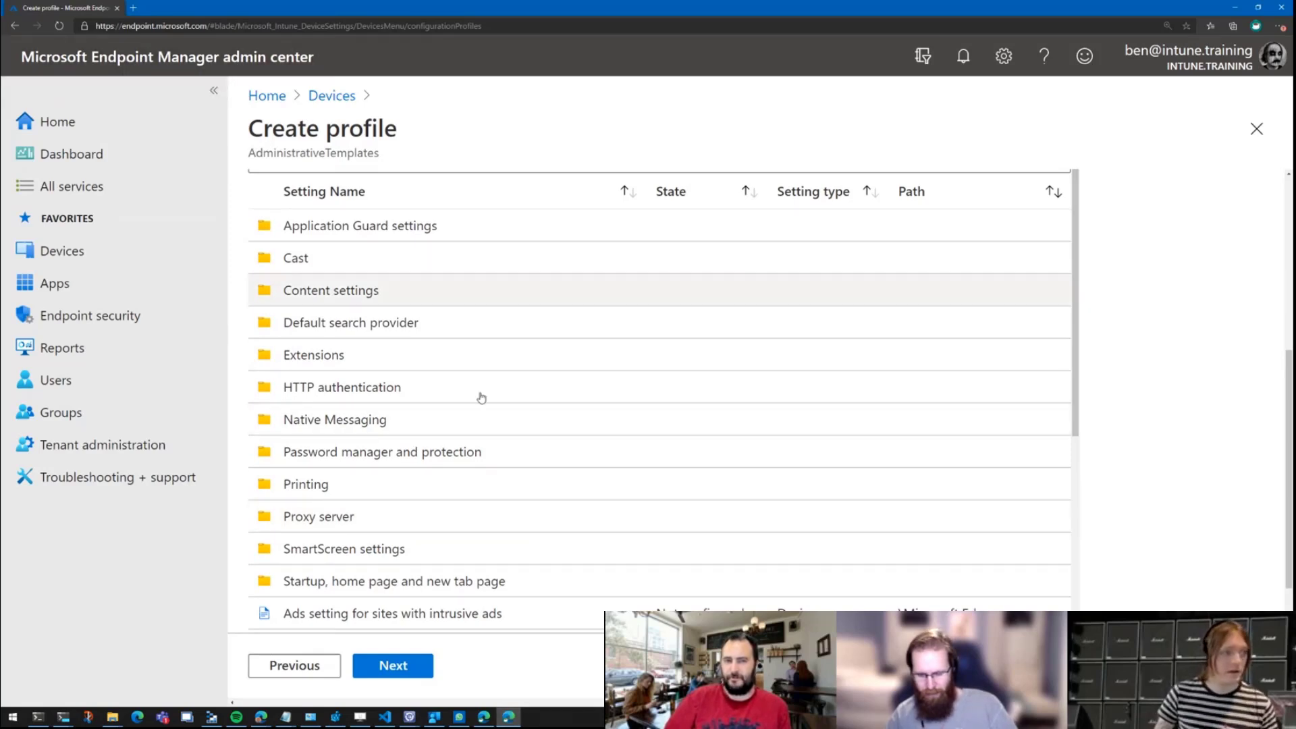
Collapse Microsoft Edge Update in the settings tree and view the Default search provider settings in the Microsoft Edge folder
scroll(723, 419, "up", 5)
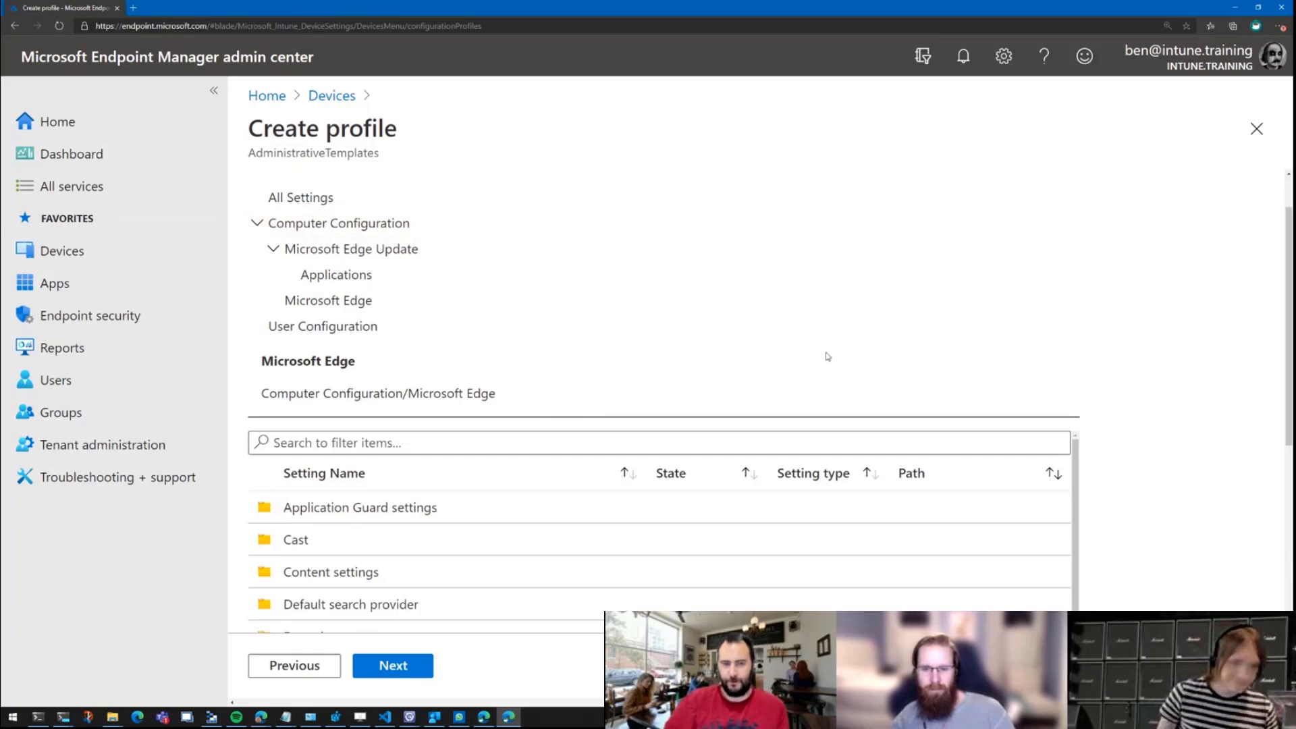
scroll(1180, 488, "down", 5)
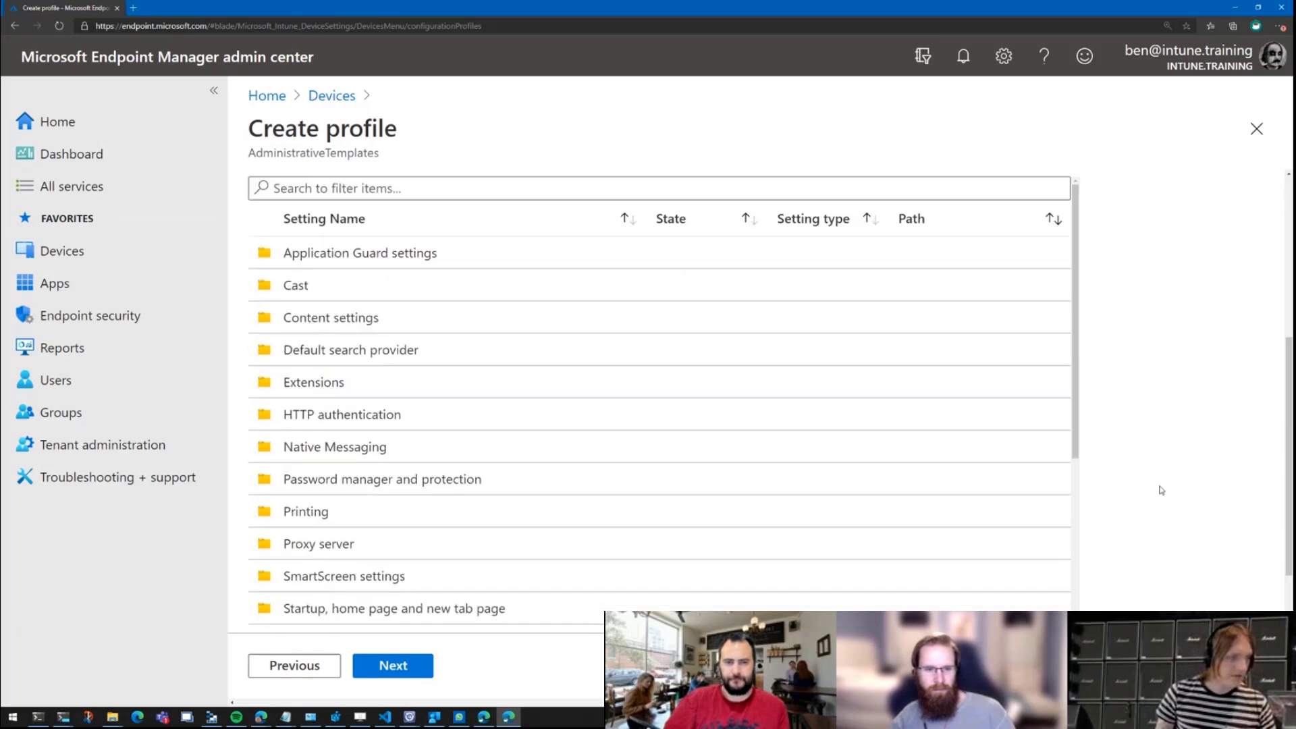
scroll(1156, 489, "up", 5)
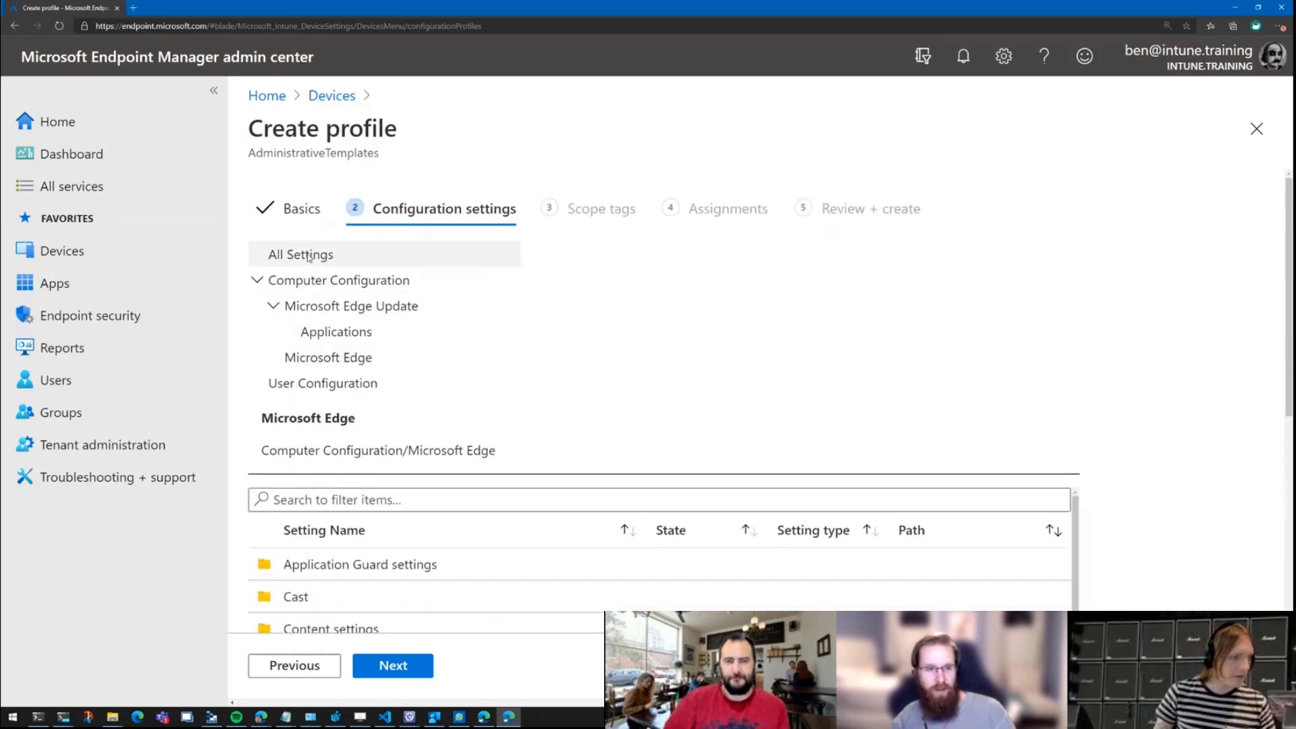
left_click(272, 305)
left_click(330, 330)
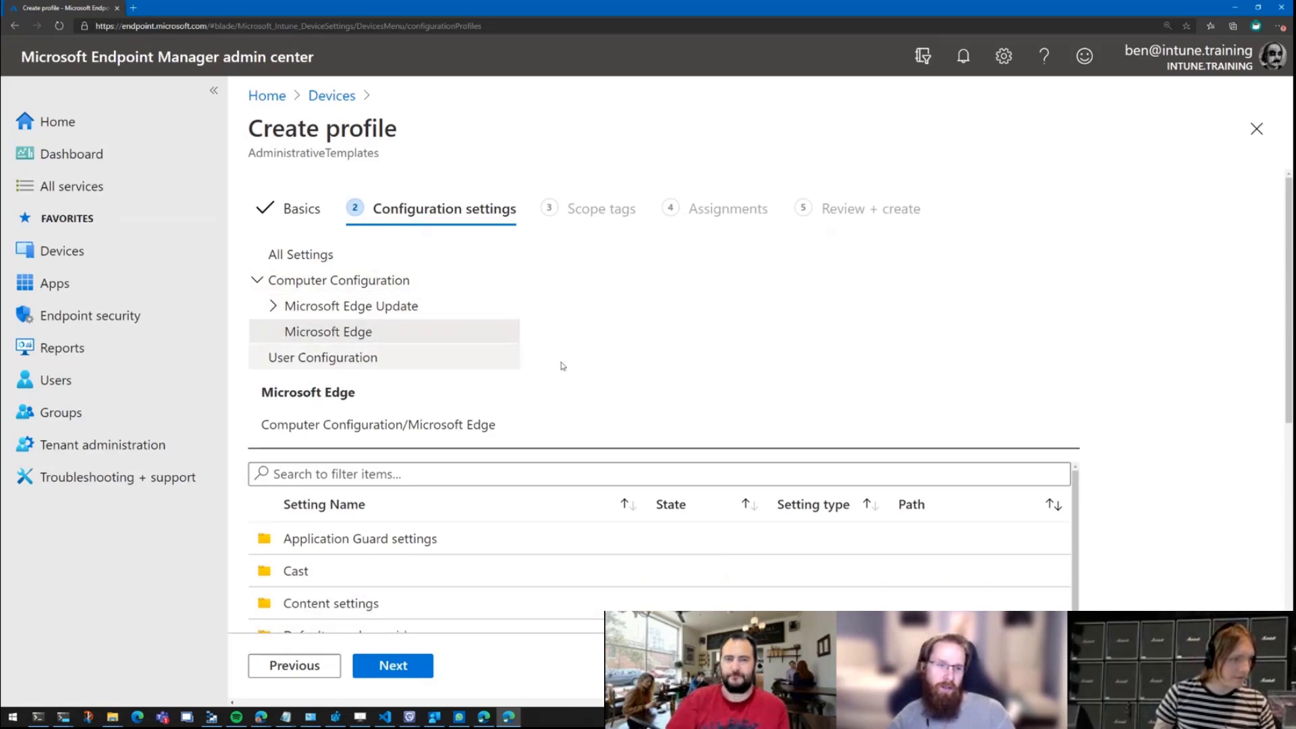
scroll(1173, 423, "down", 1)
scroll(1172, 422, "down", 4)
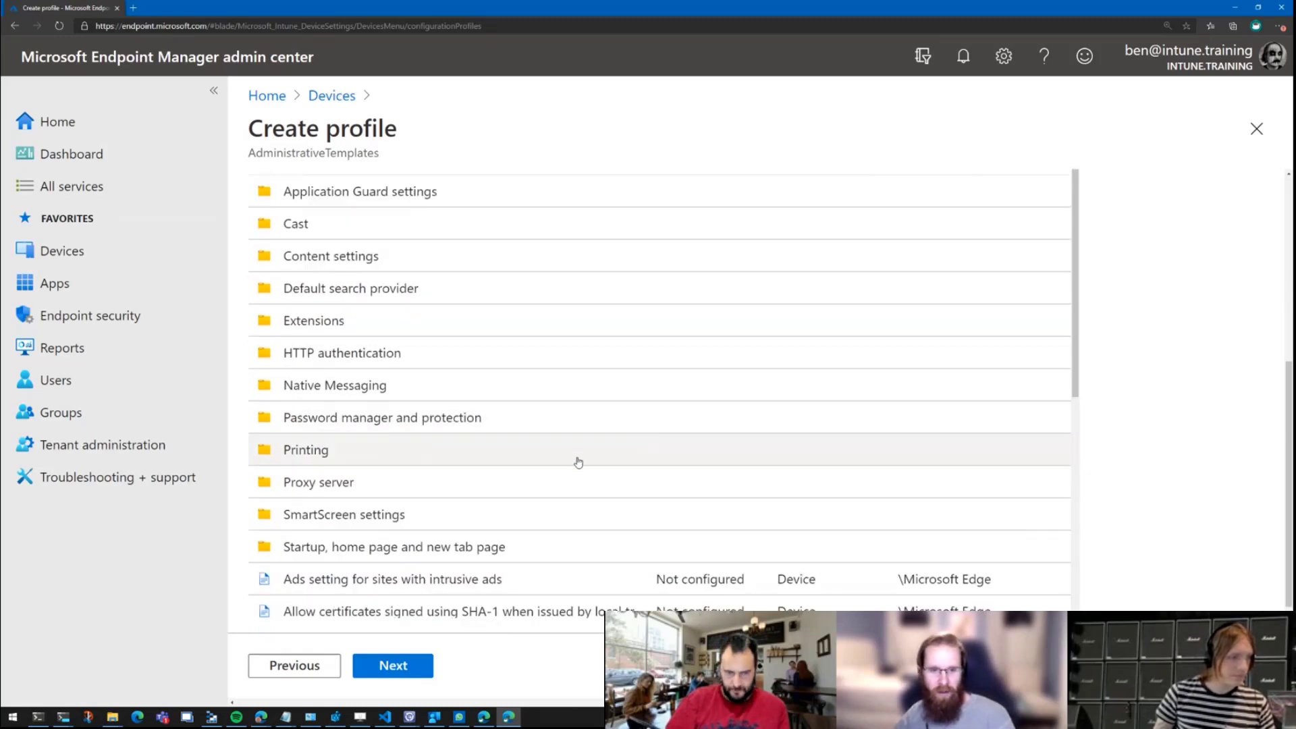
scroll(575, 459, "up", 1)
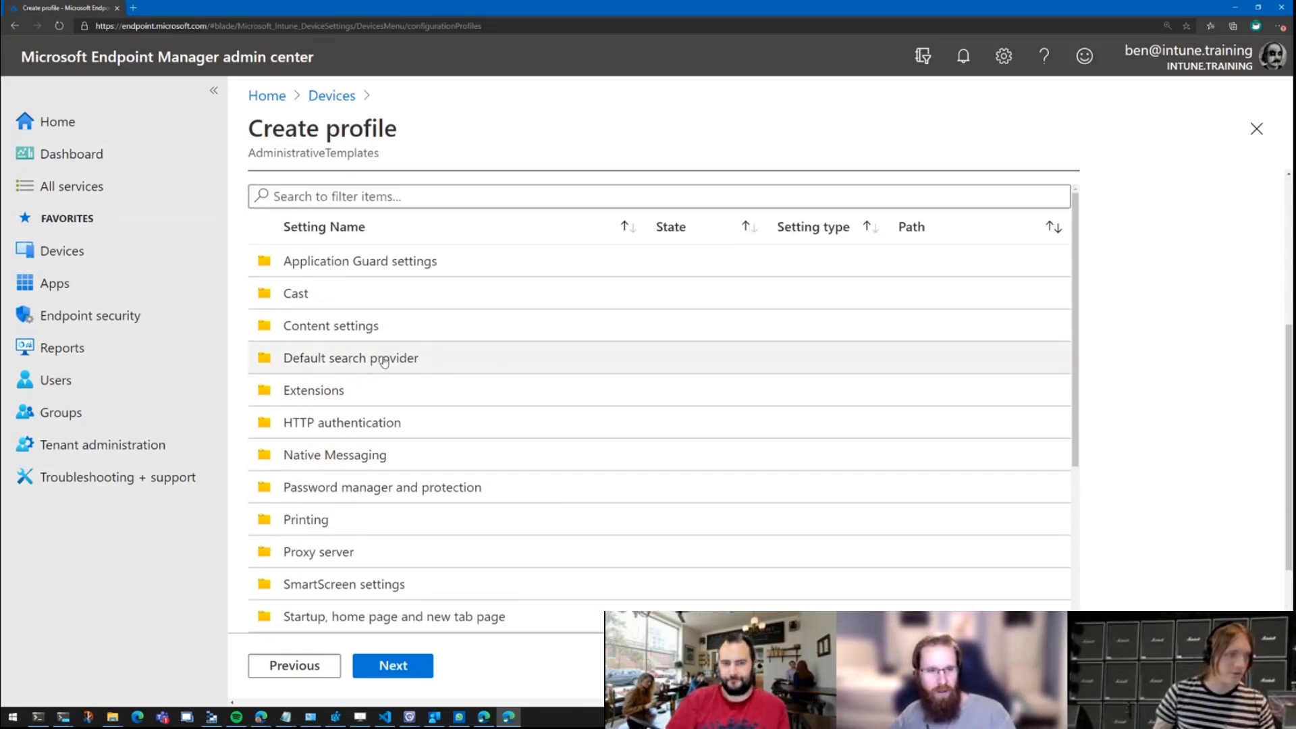
left_click(314, 363)
scroll(1154, 428, "down", 3)
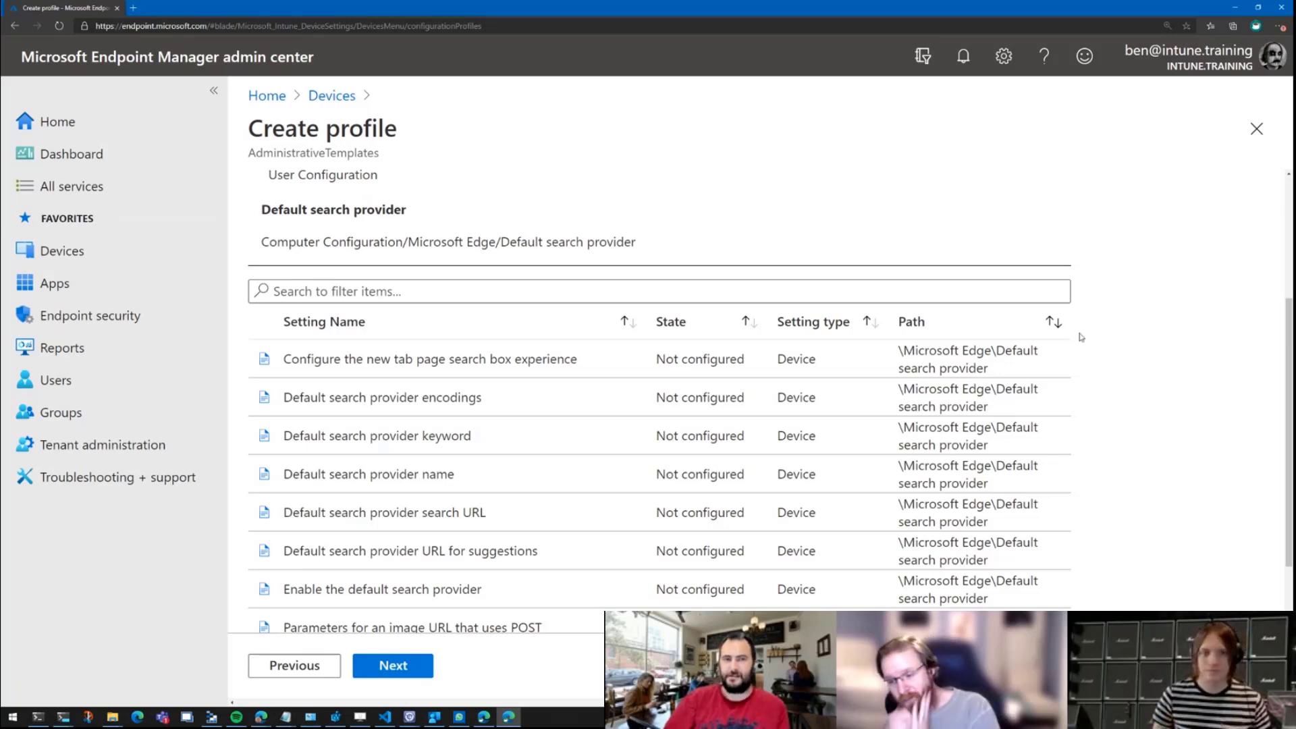
Open the Microsoft Edge browser's own settings page and enlarge it to 200% zoom for comparison with the policy settings
left_click(1279, 27)
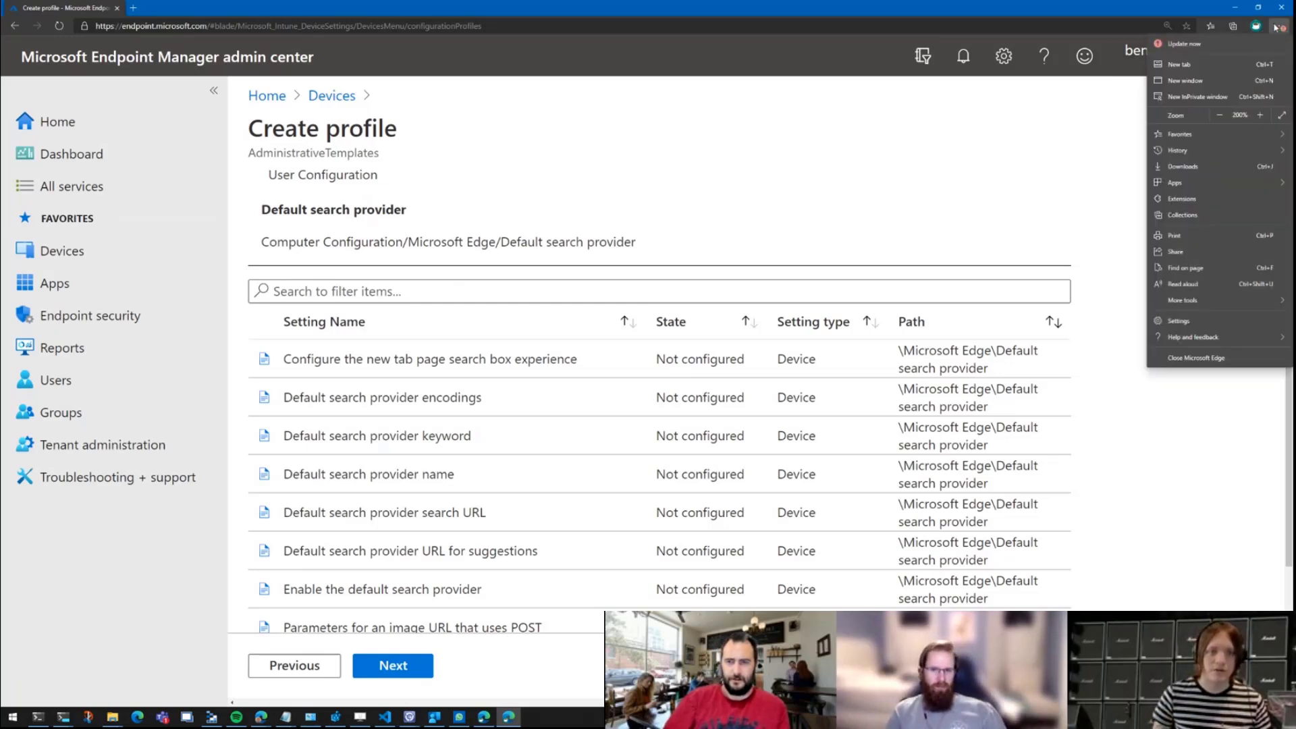
left_click(1177, 320)
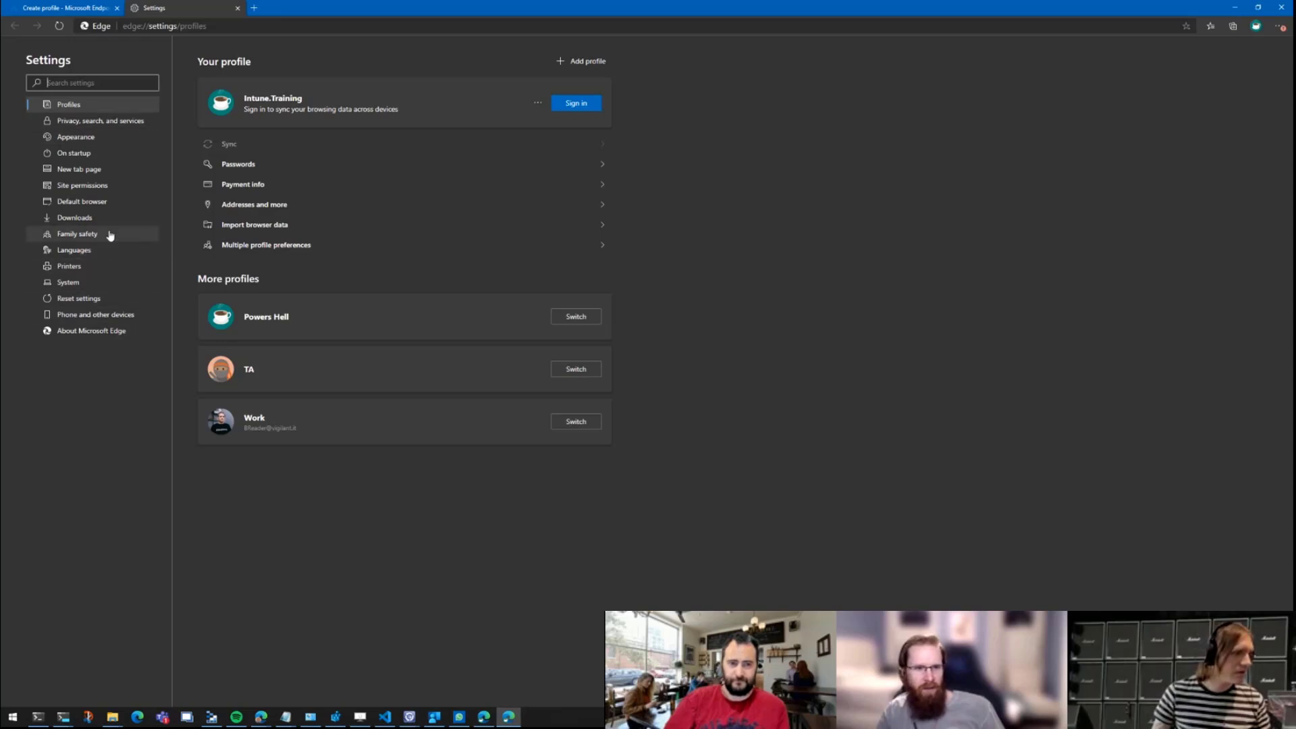
key("ctrl+plus")
key("ctrl+plus")
key("ctrl+plus")
key("ctrl+plus")
key("ctrl+plus")
key("ctrl+plus")
key("ctrl+minus")
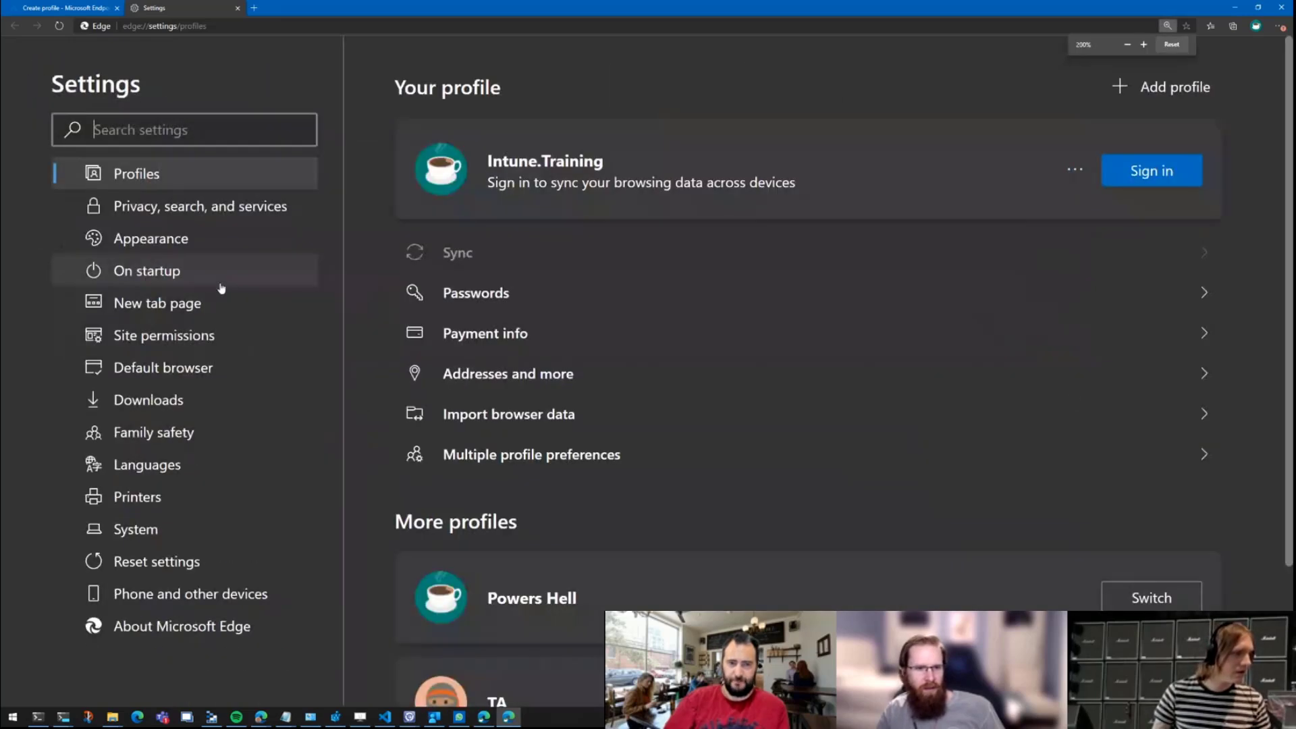
Find the Address bar and search page within the Privacy, search, and services settings of the browser
left_click(176, 249)
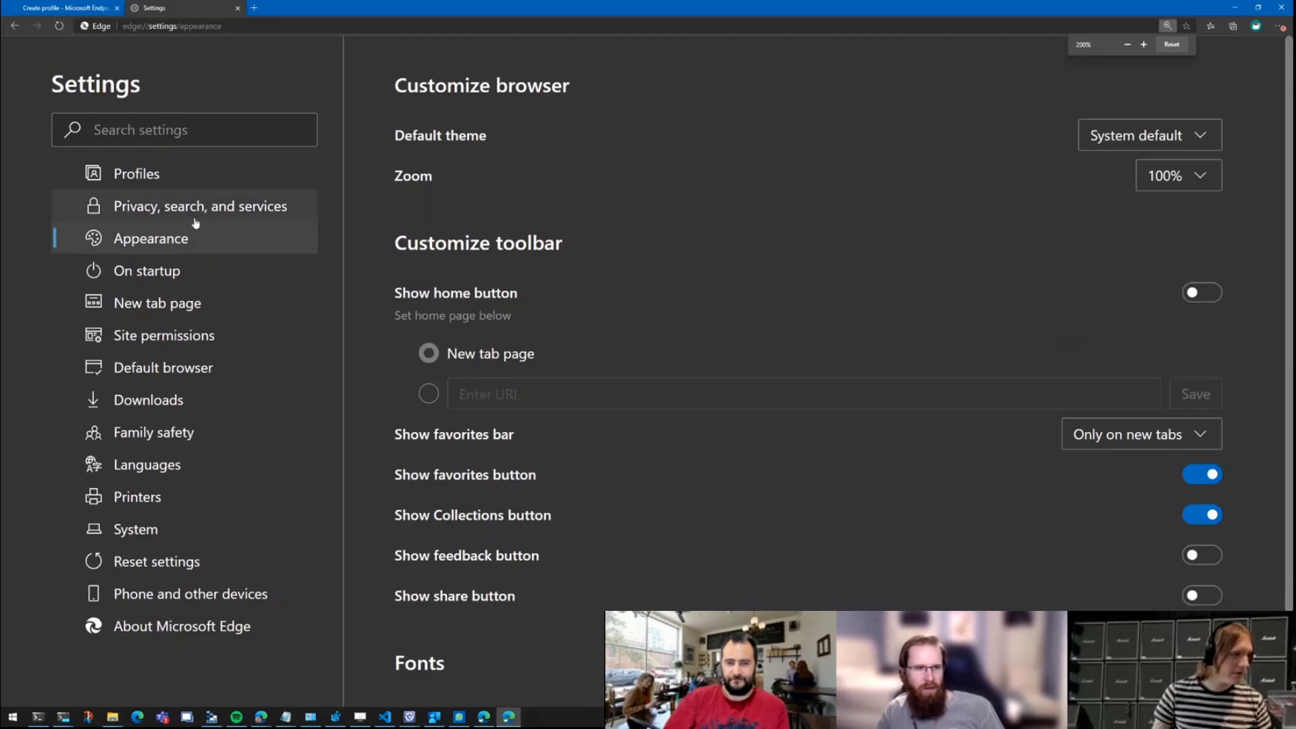
left_click(197, 215)
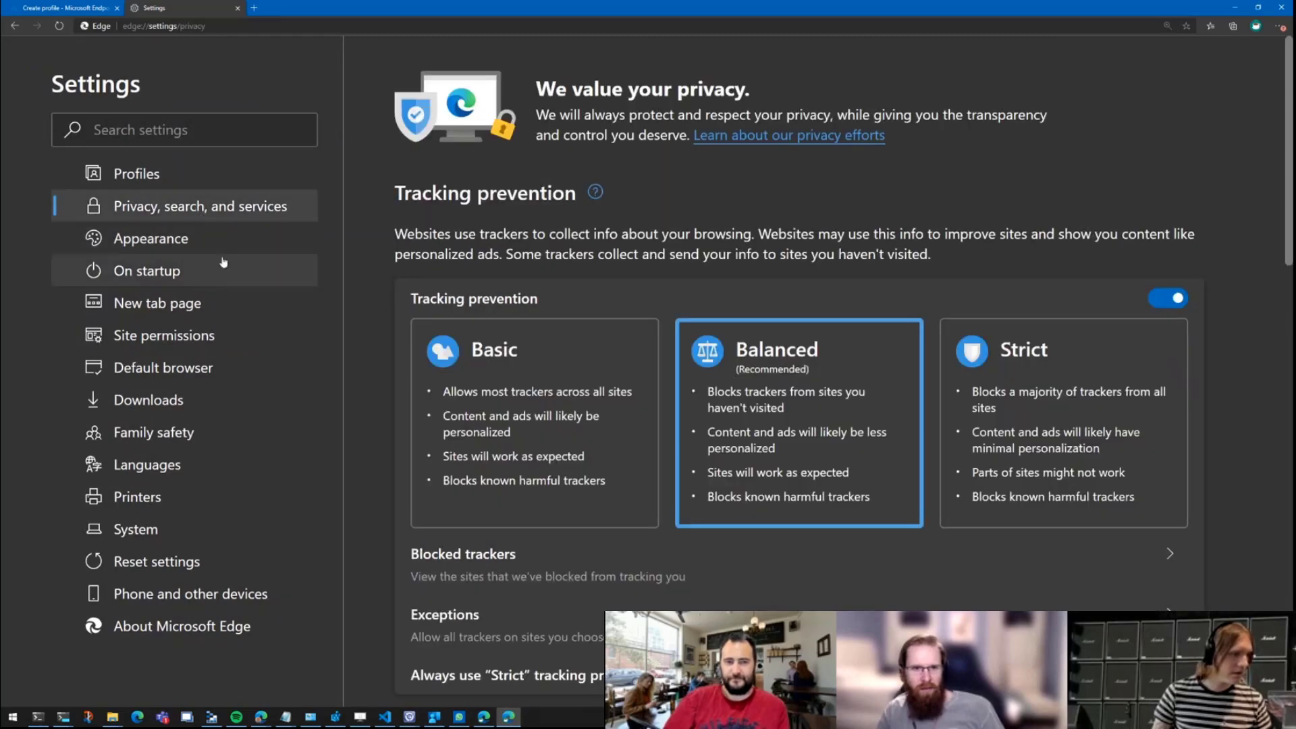
scroll(564, 415, "down", 10)
scroll(564, 415, "down", 6)
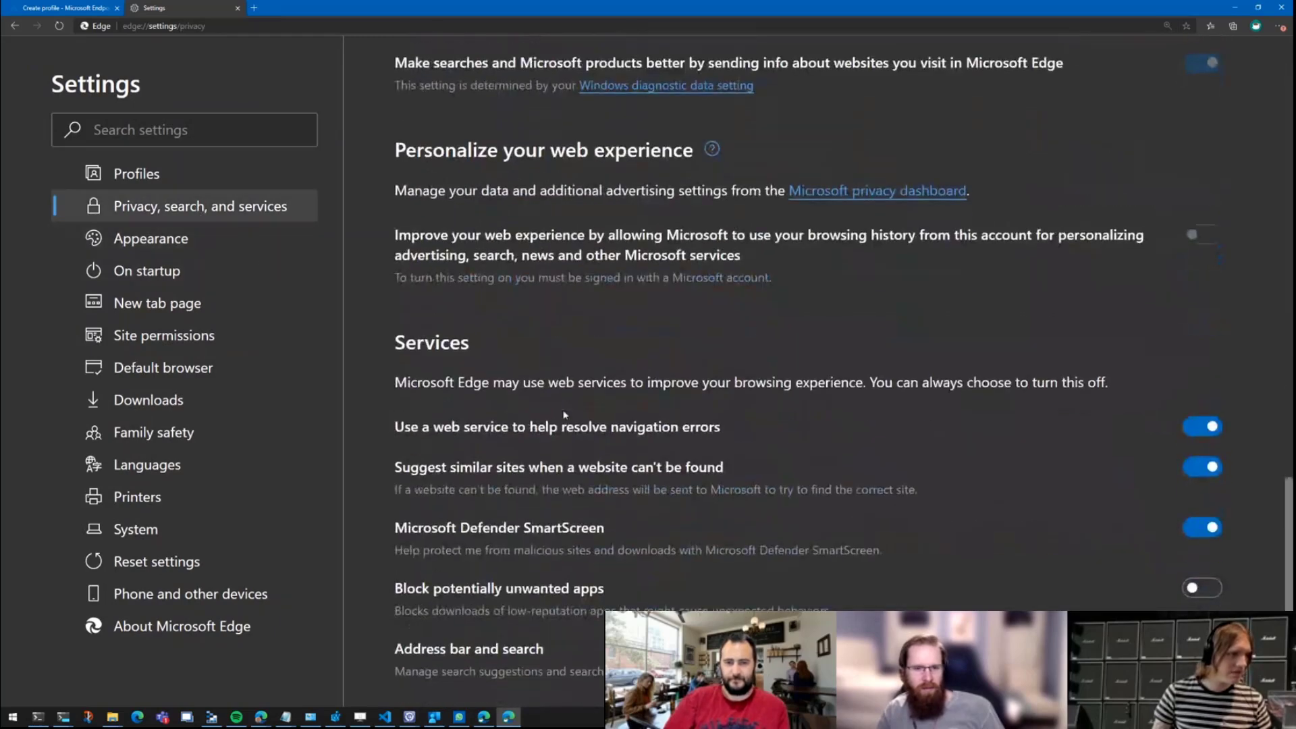
left_click(480, 656)
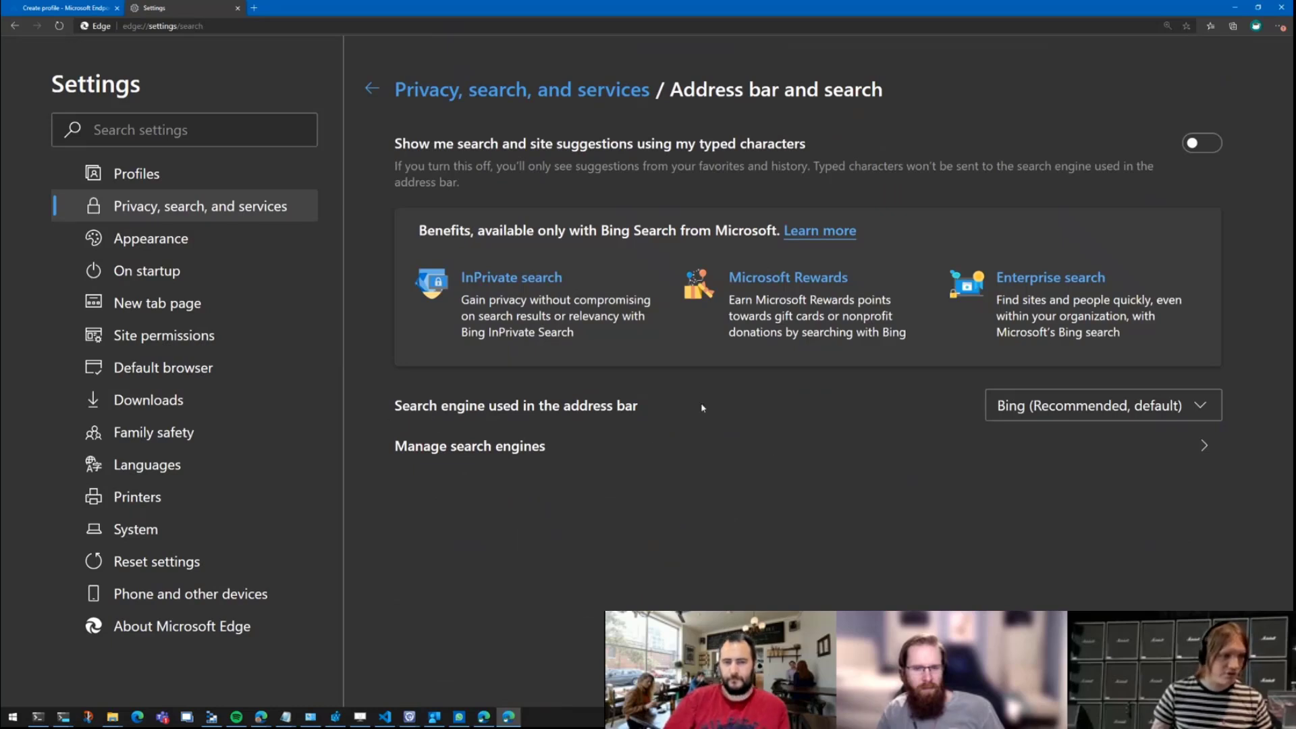
Look through the address bar search engine choices and the Manage search engines list, then close the browser settings page
left_click(1039, 407)
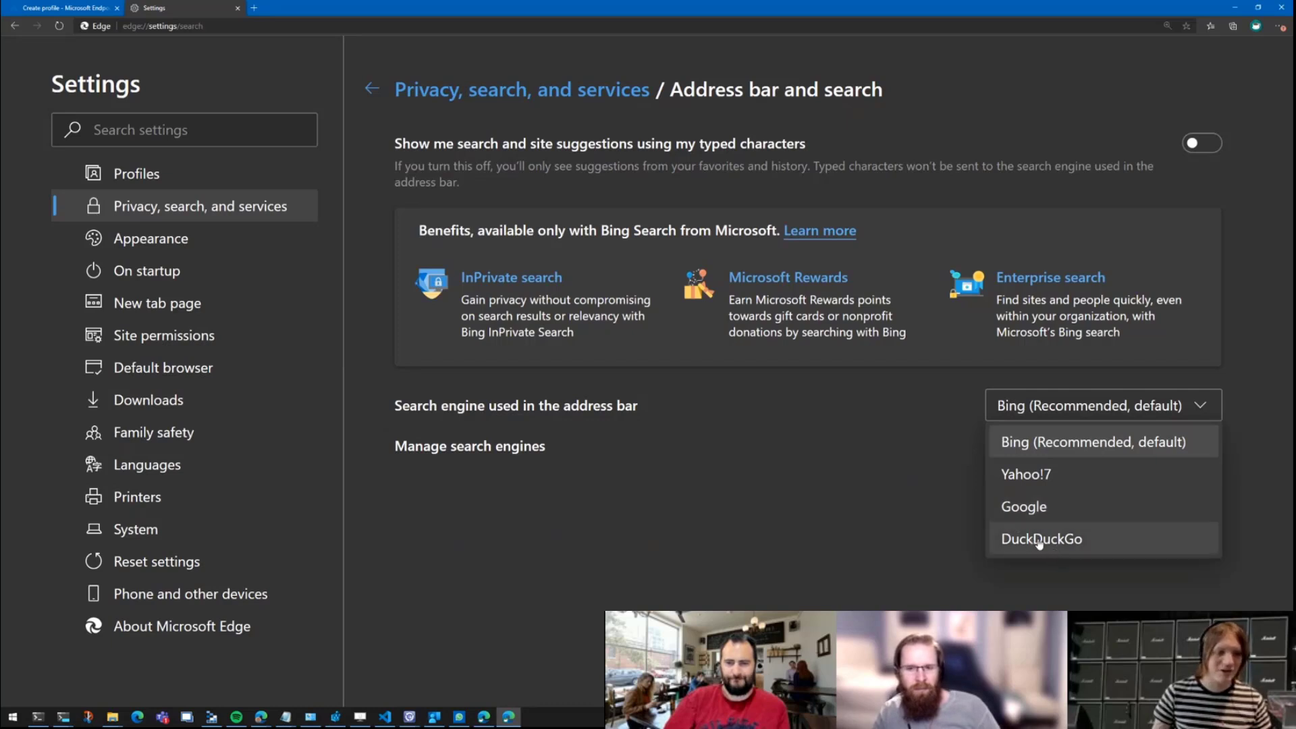
left_click(848, 428)
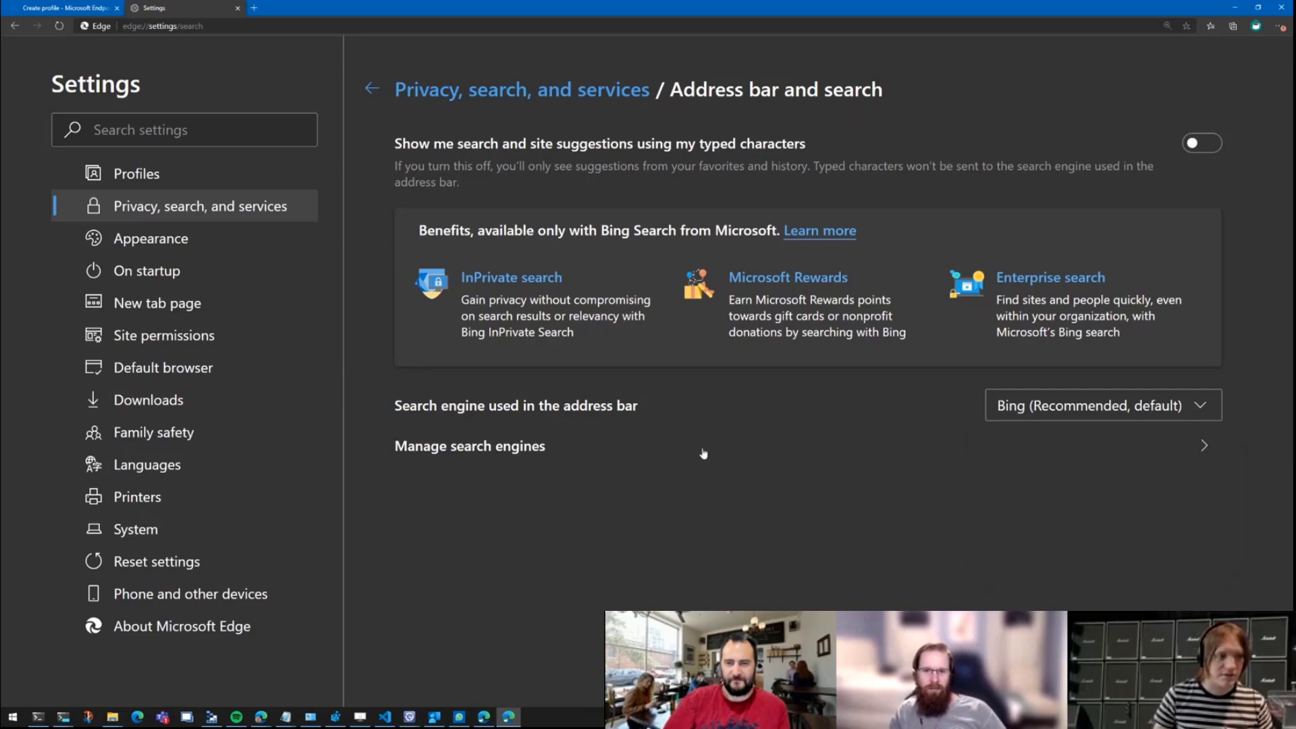
left_click(481, 450)
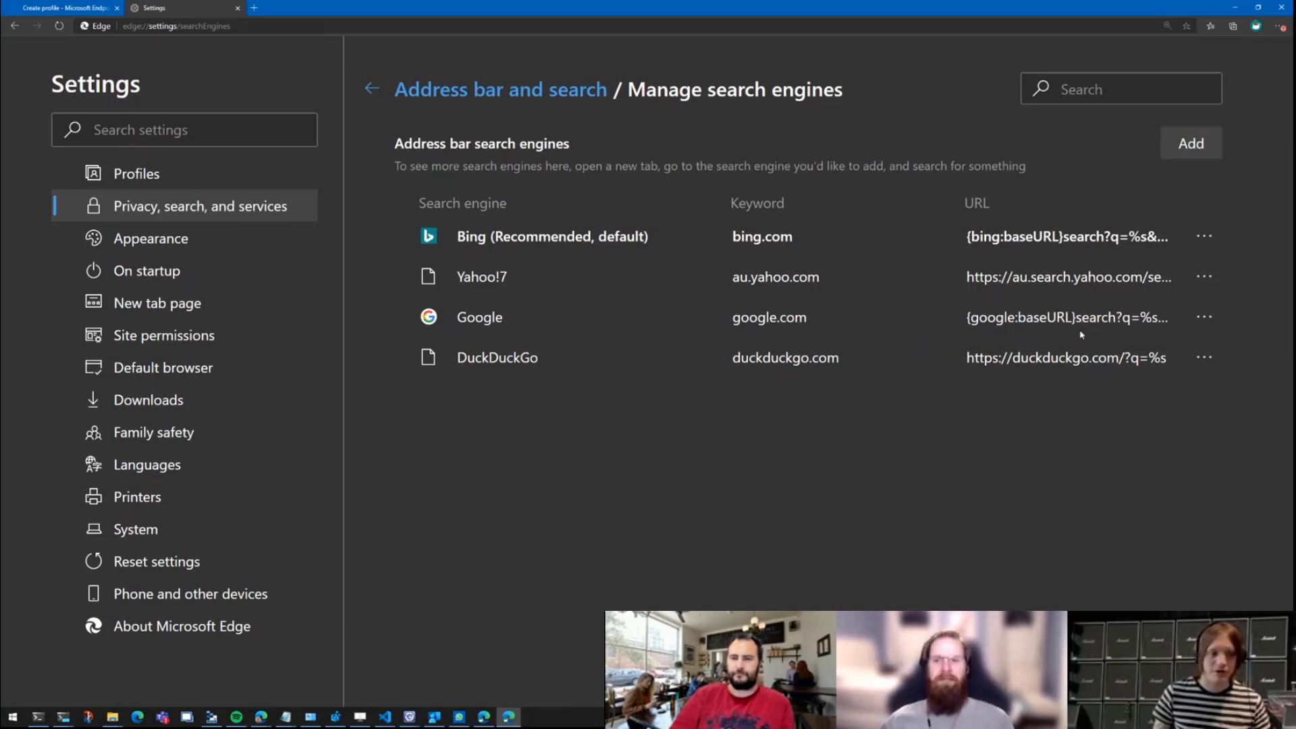
left_click(237, 8)
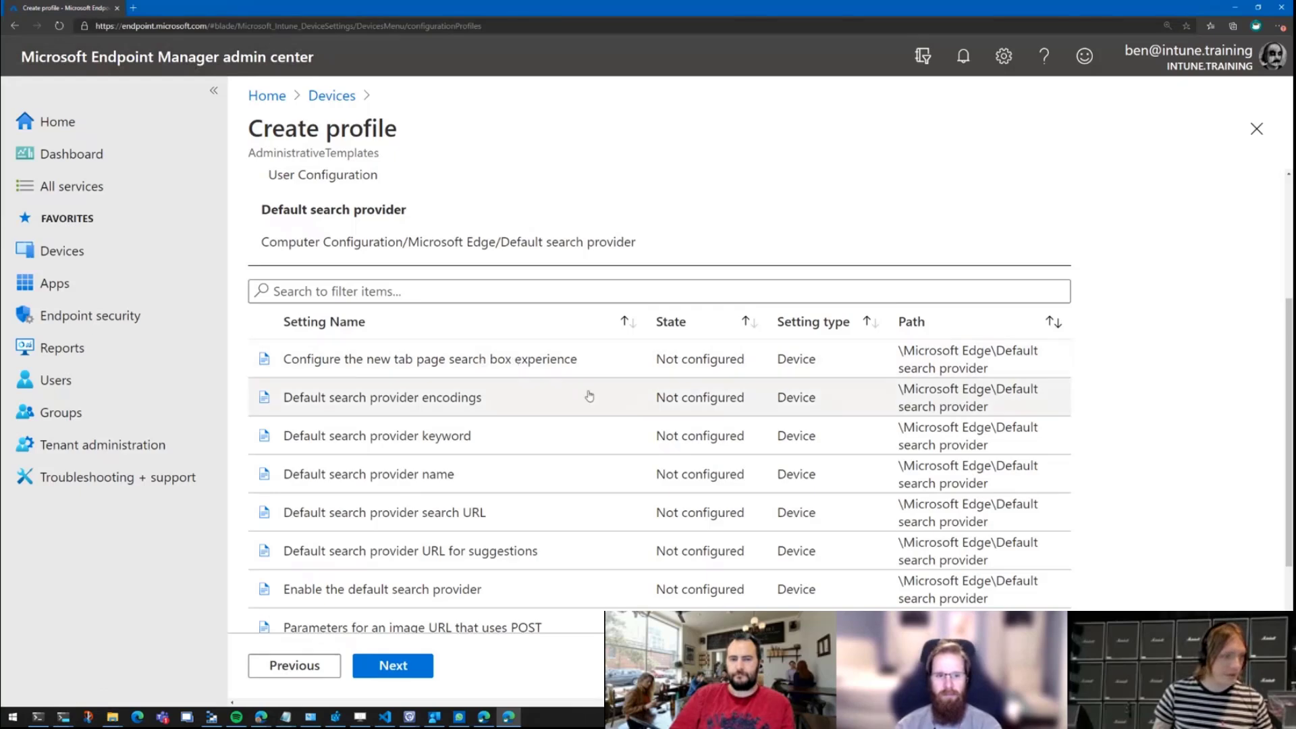
Enable the Default search provider keyword policy with the keyword google.com and save it
scroll(500, 408, "down", 2)
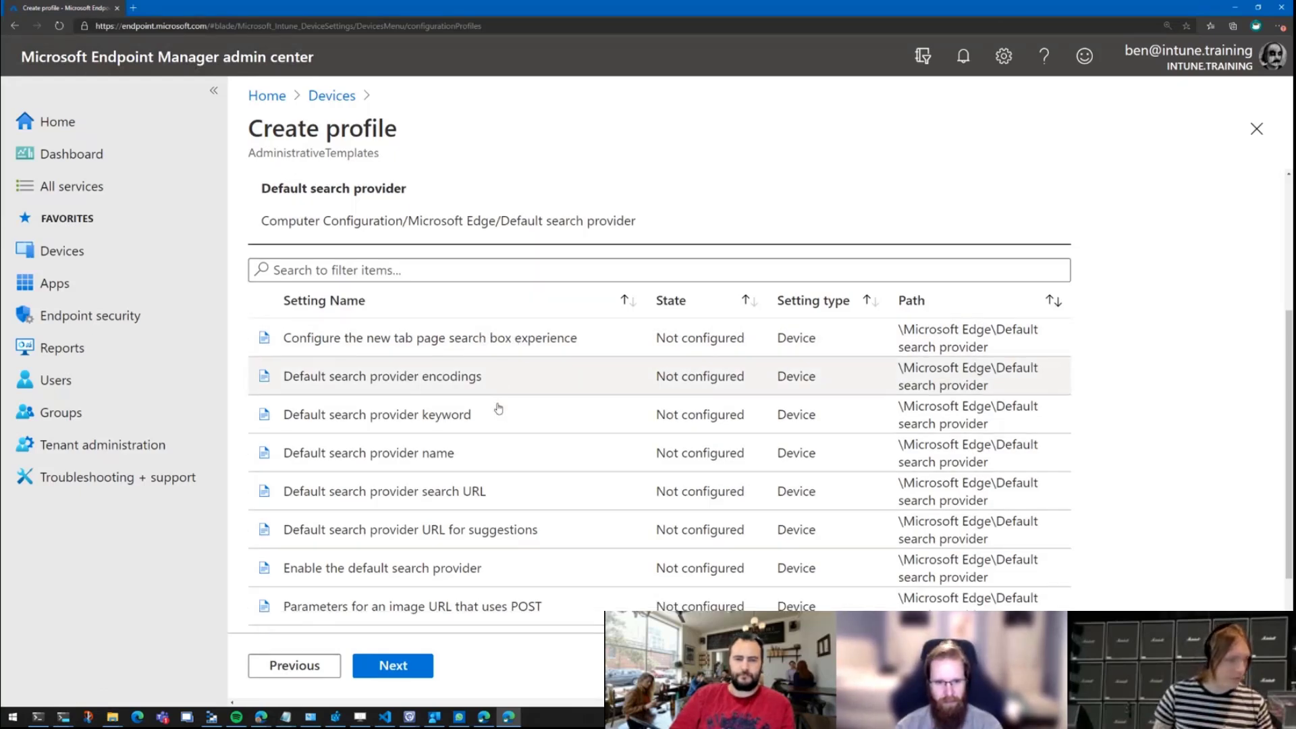
scroll(506, 459, "up", 3)
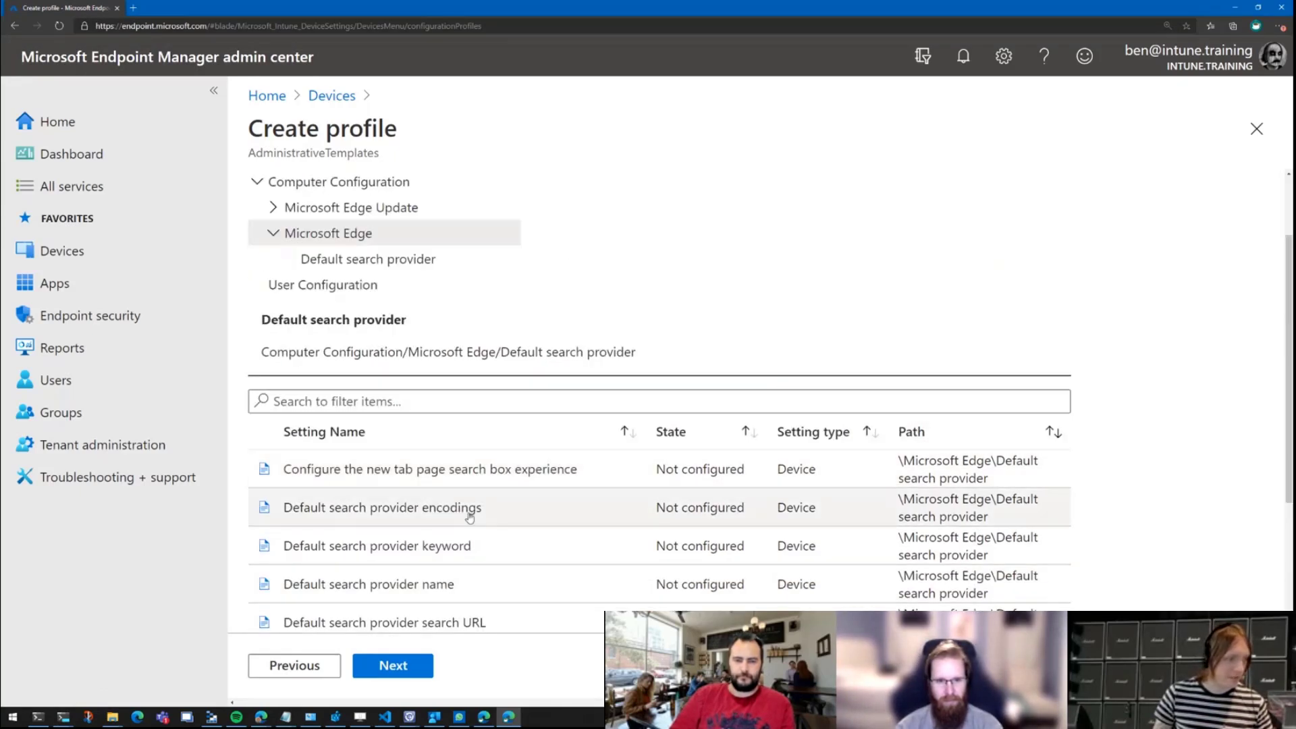
scroll(471, 503, "down", 2)
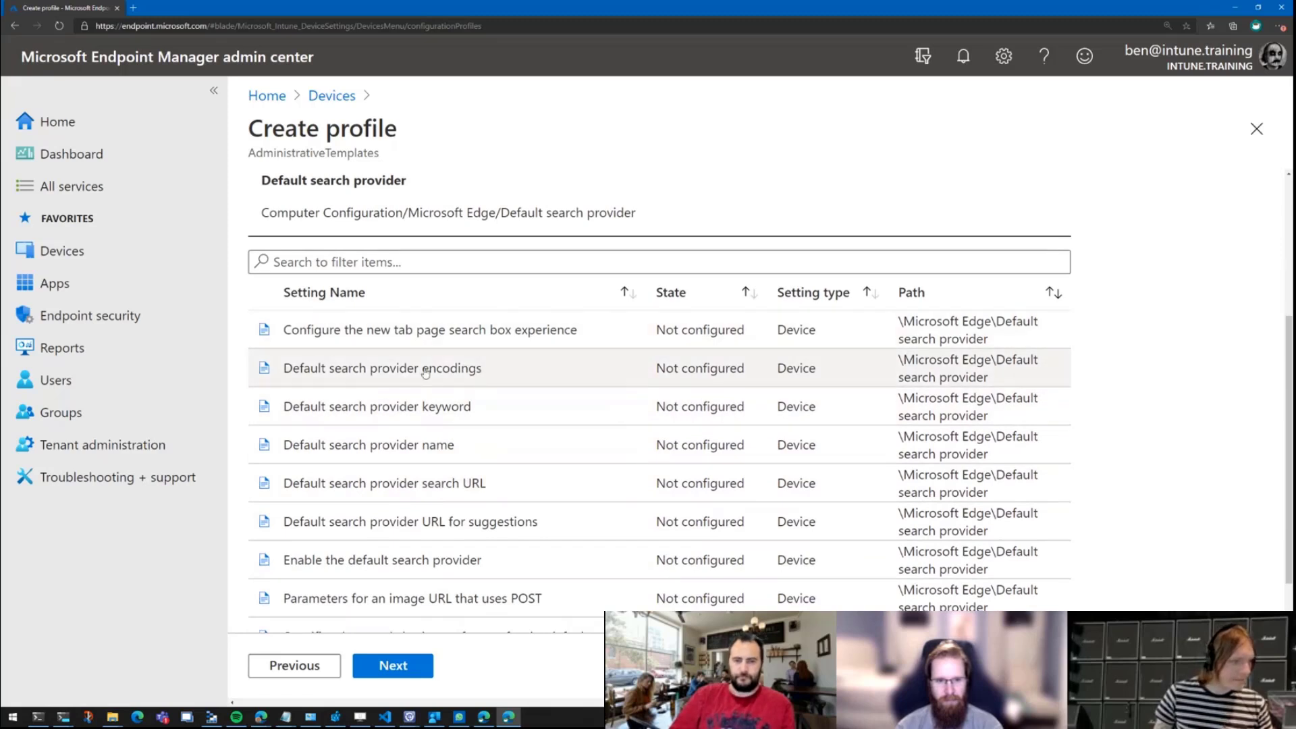
left_click(424, 411)
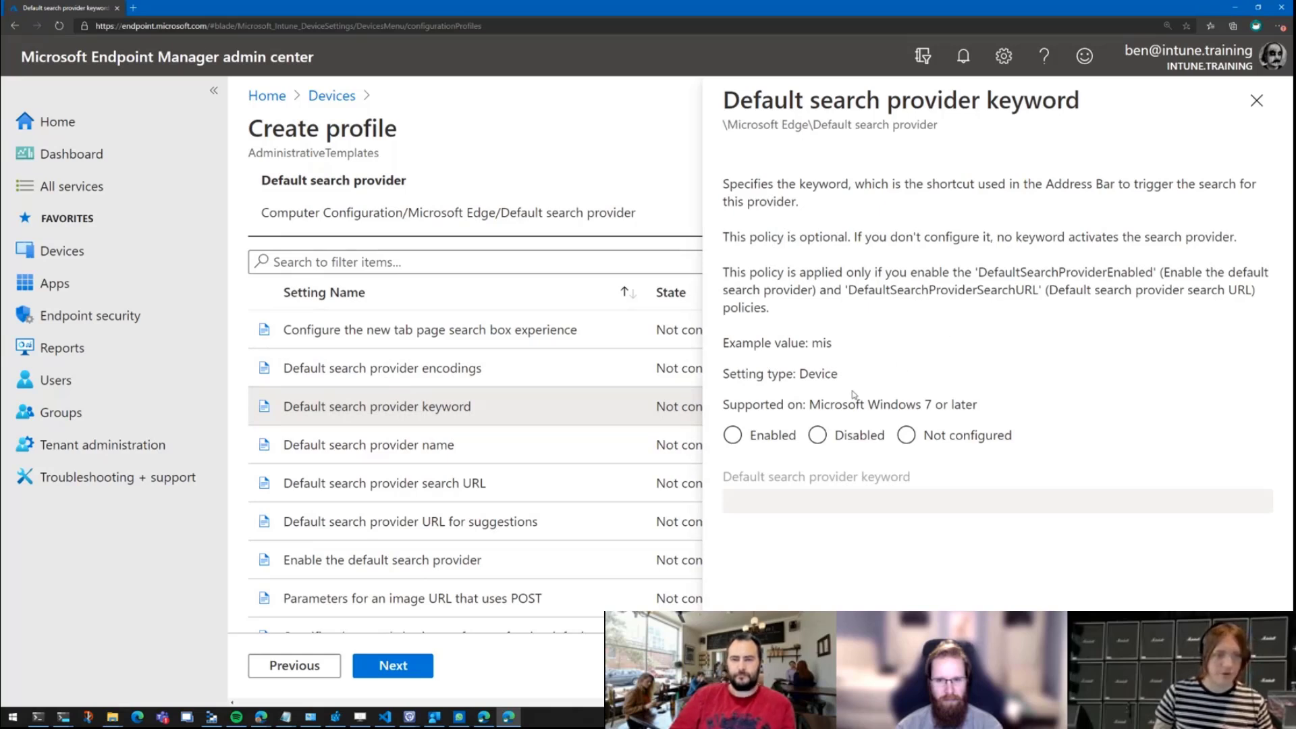
left_click(733, 436)
left_click(807, 495)
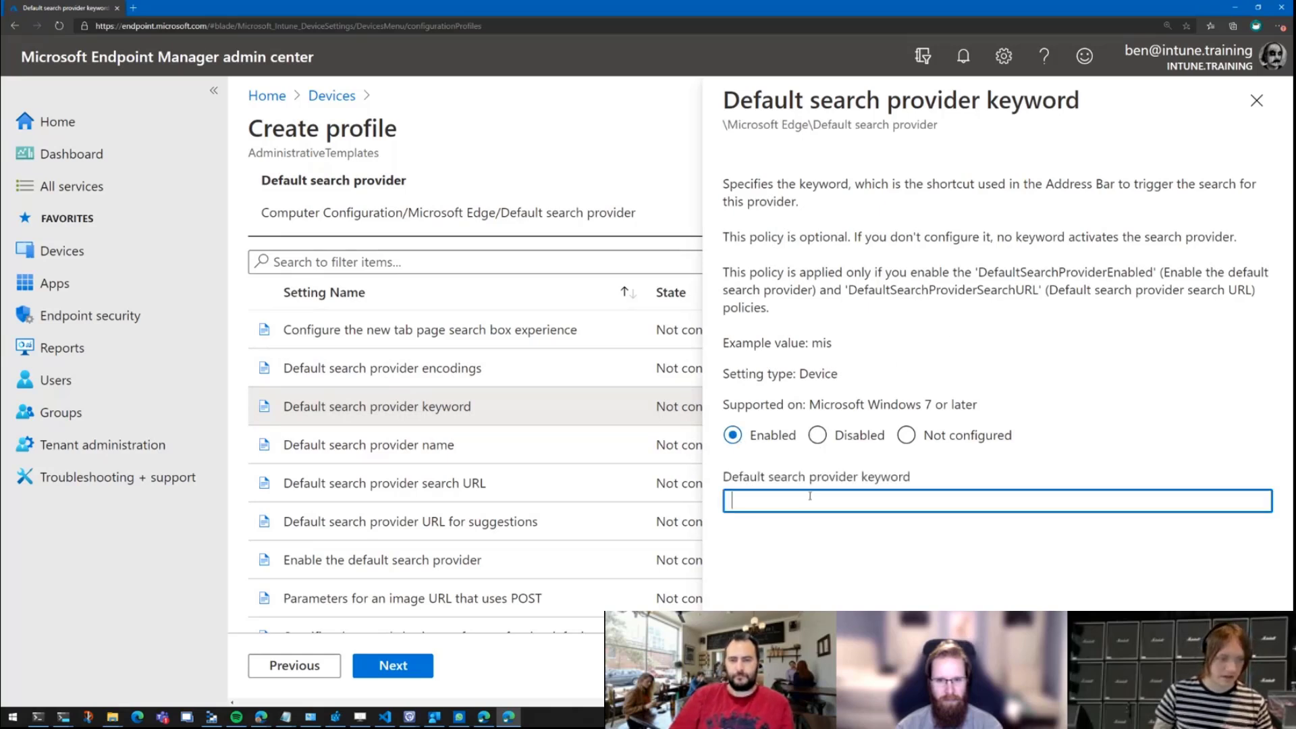
type("google.com")
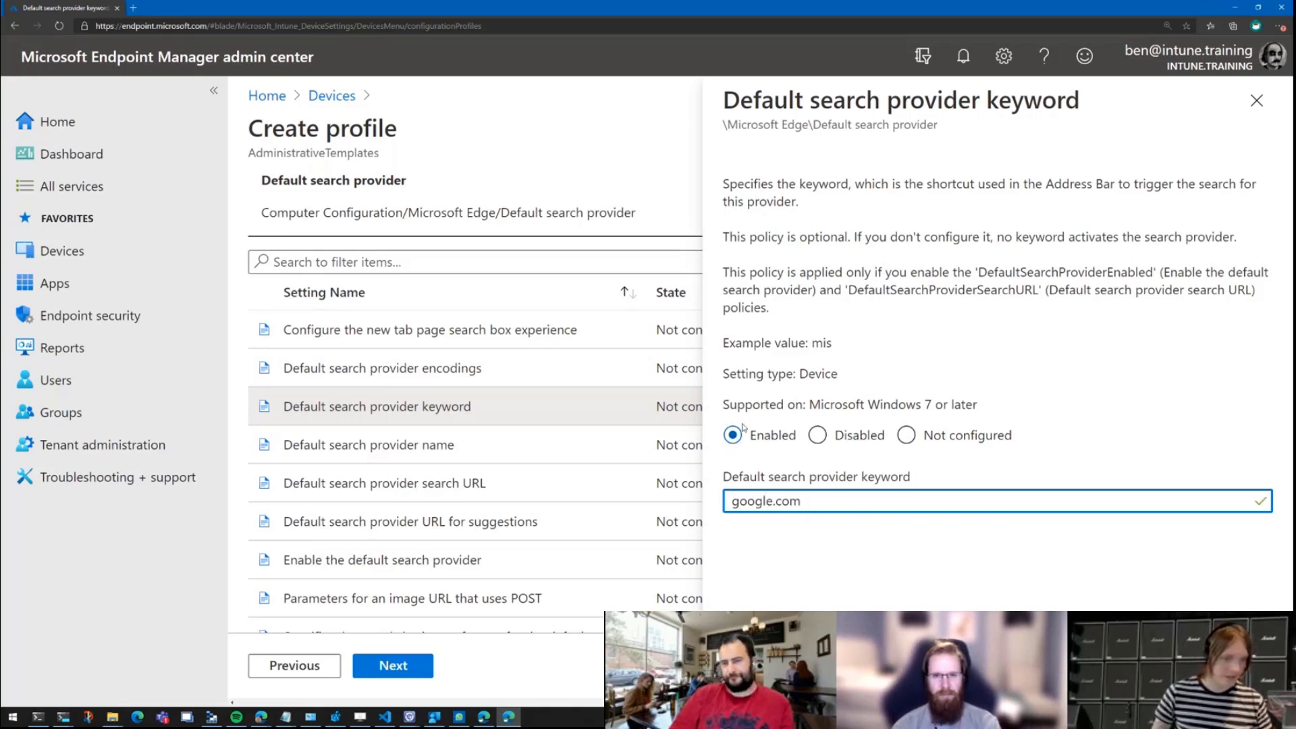
left_click(762, 665)
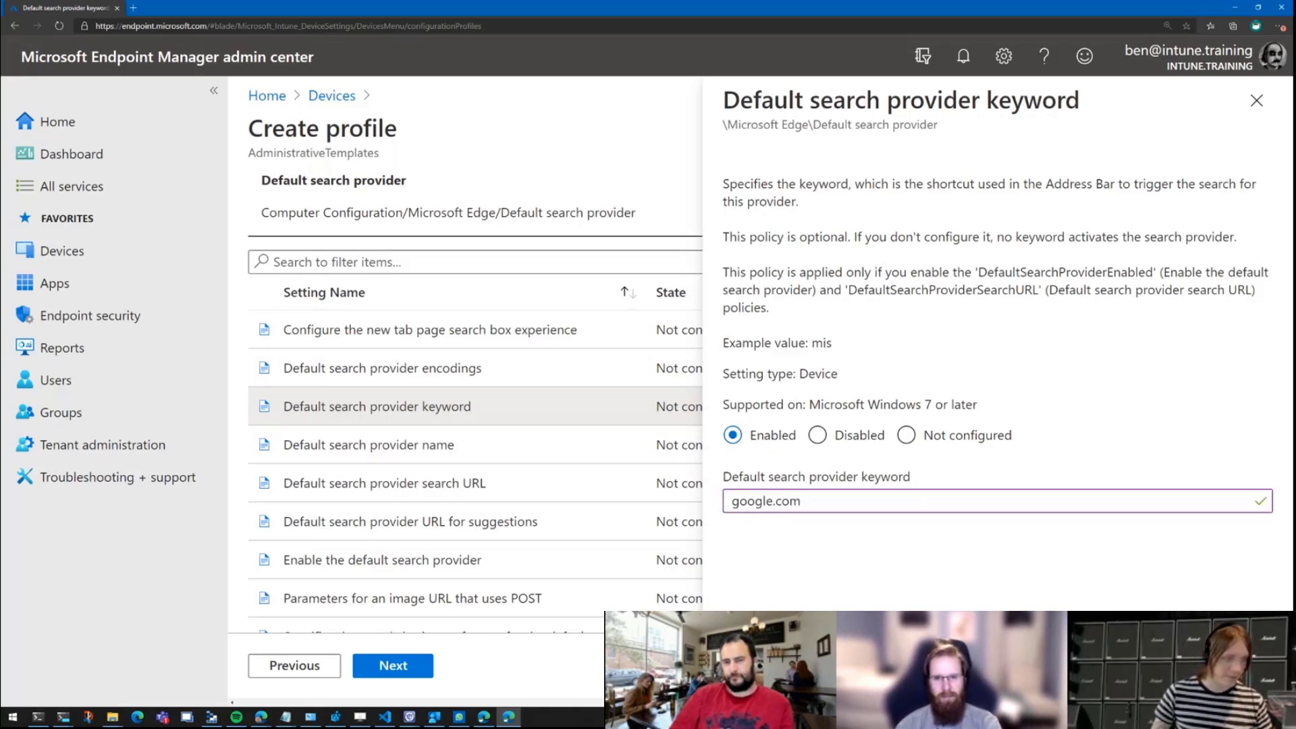
Enable the Default search provider name policy with the name Google and save it
left_click(405, 451)
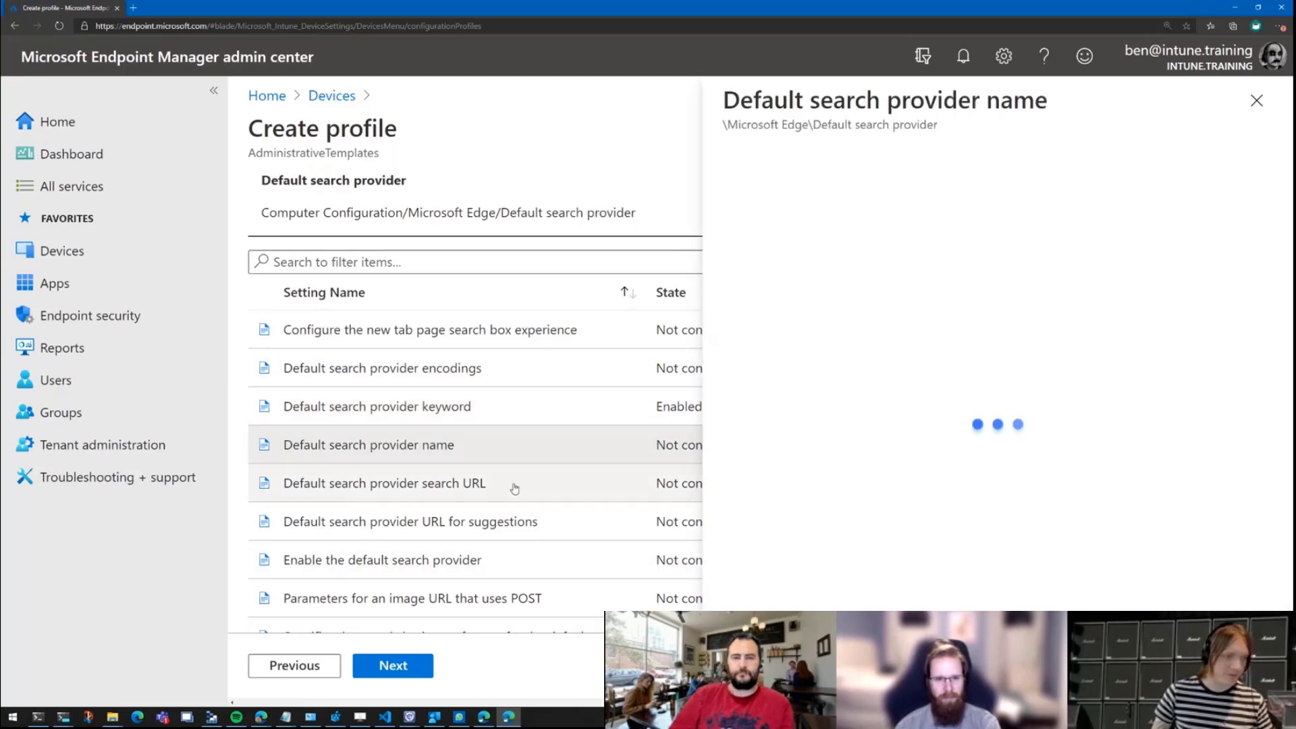
left_click(734, 488)
left_click(782, 549)
type("Google")
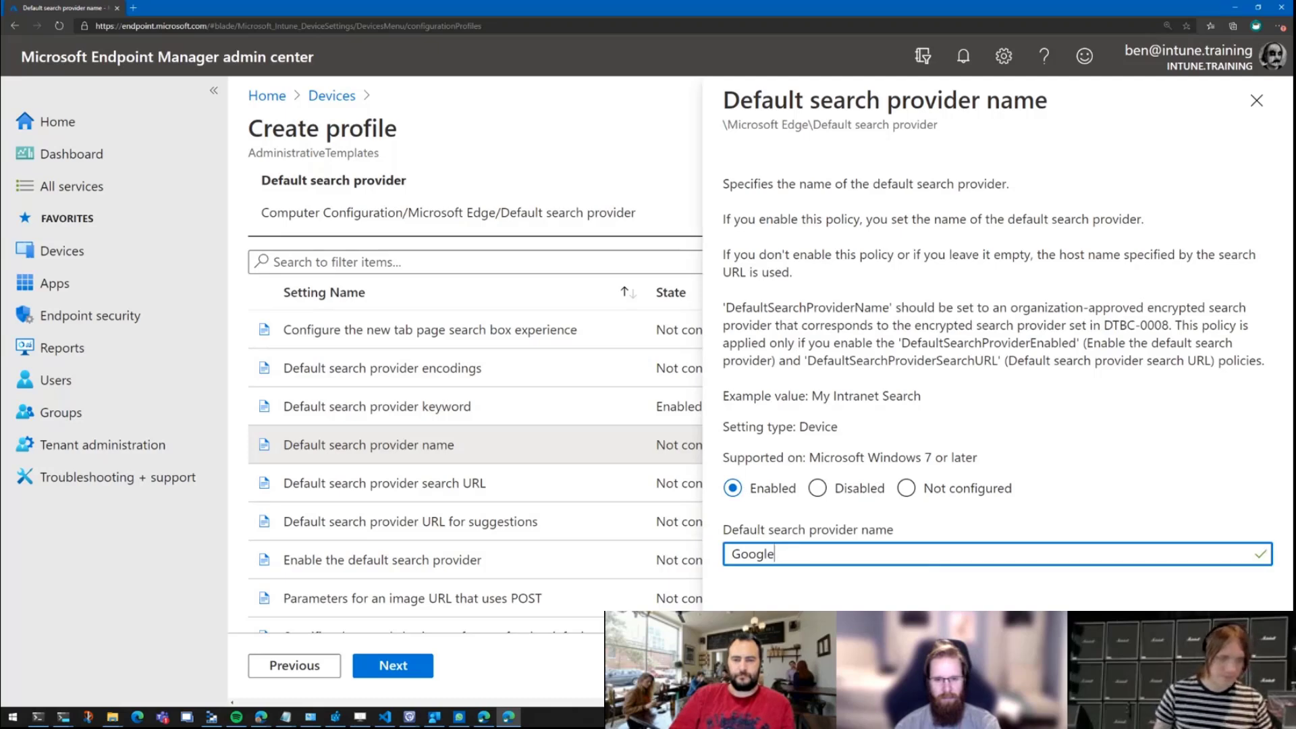
left_click(762, 665)
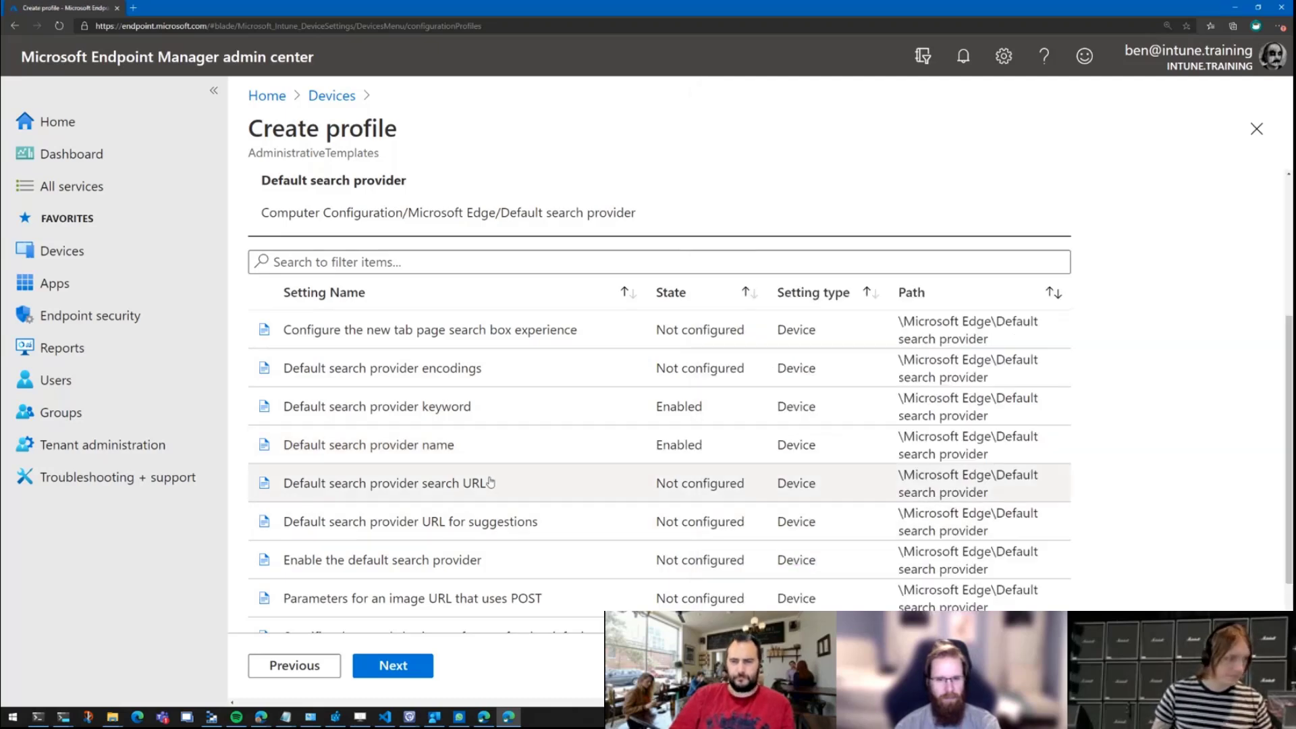
Enable the Default search provider search URL policy using the Google search URL copied from its description, and save it
scroll(490, 499, "down", 1)
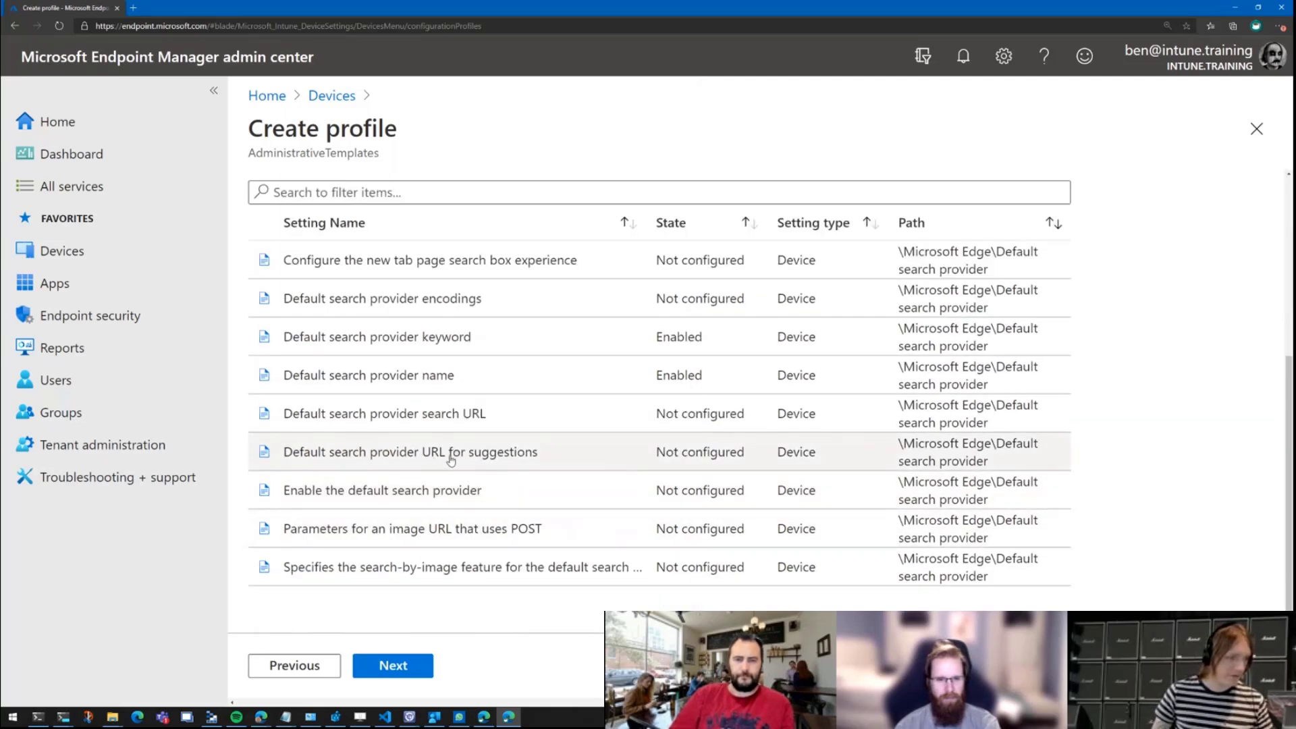
left_click(421, 418)
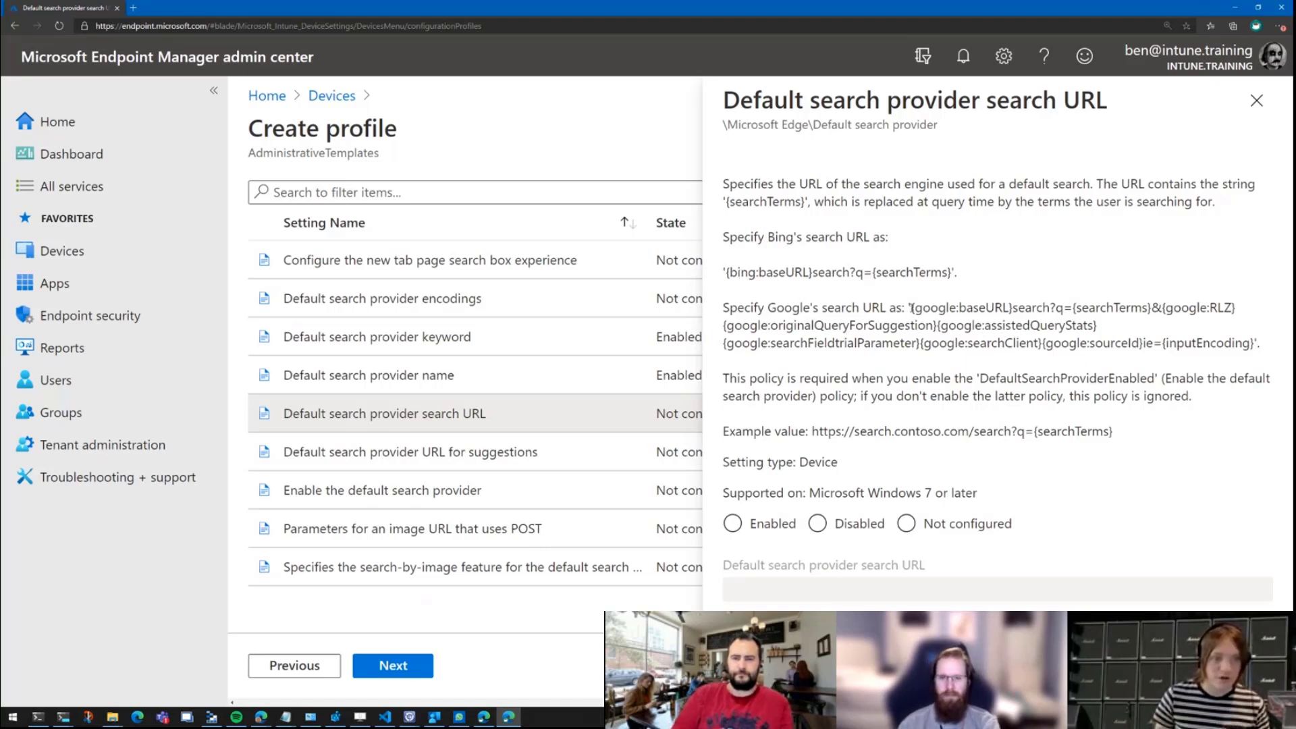
left_click_drag(911, 307, 1256, 339)
key("ctrl+c")
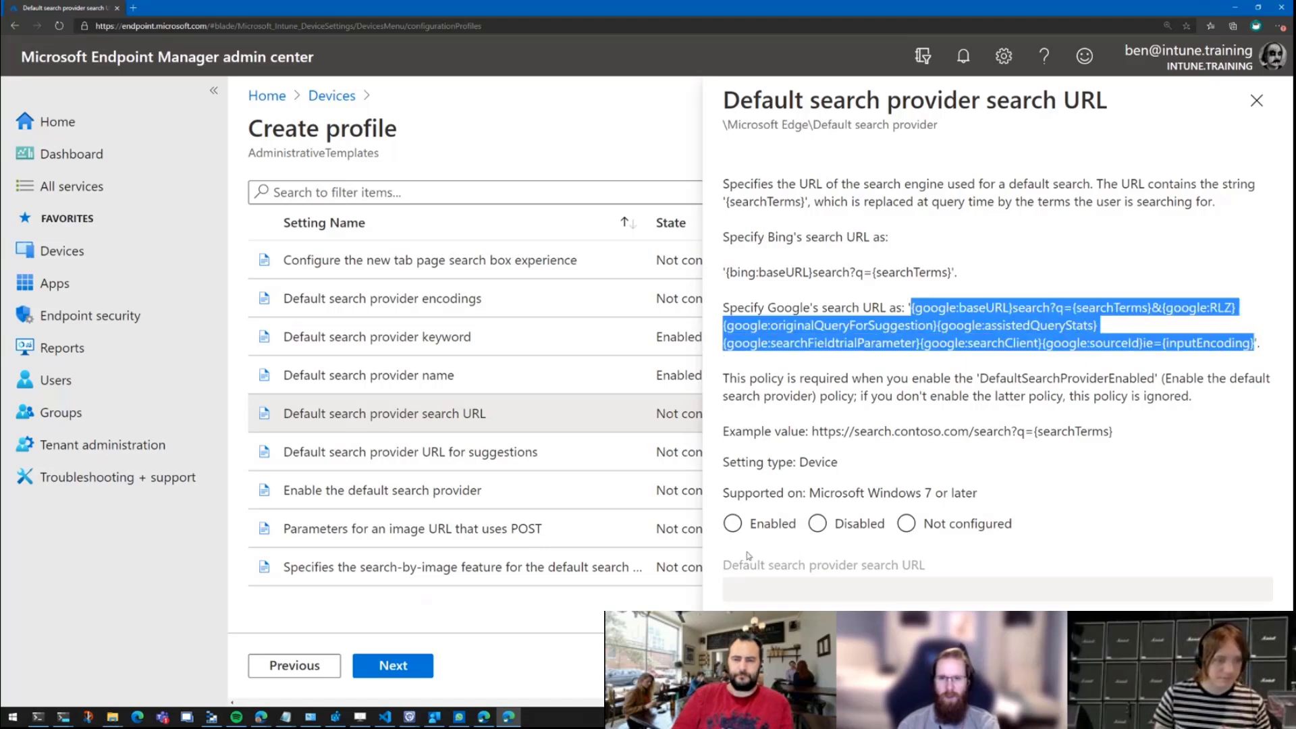
left_click(732, 524)
left_click(783, 594)
key("ctrl+v")
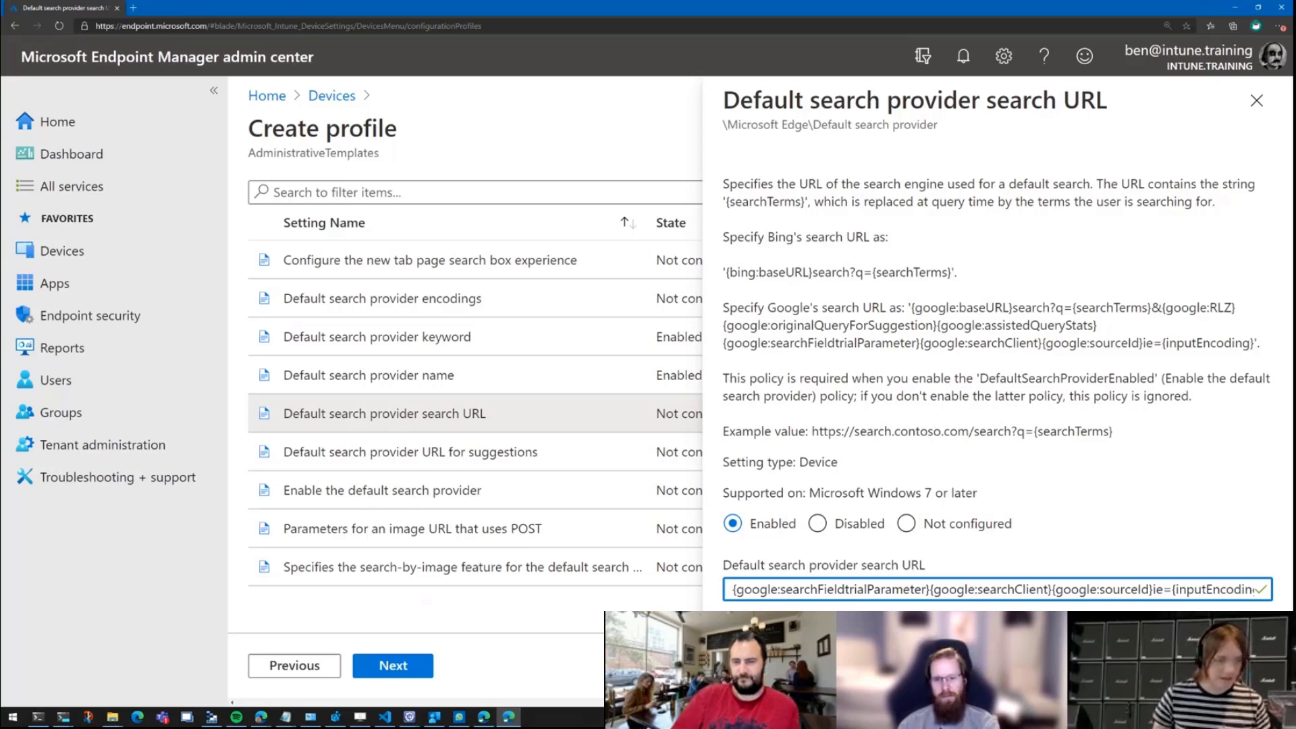
left_click(768, 665)
Enable the Default search provider URL for suggestions policy with {google:baseURL}complete/search?output=chrome&q={searchTerms} and save it
left_click(533, 452)
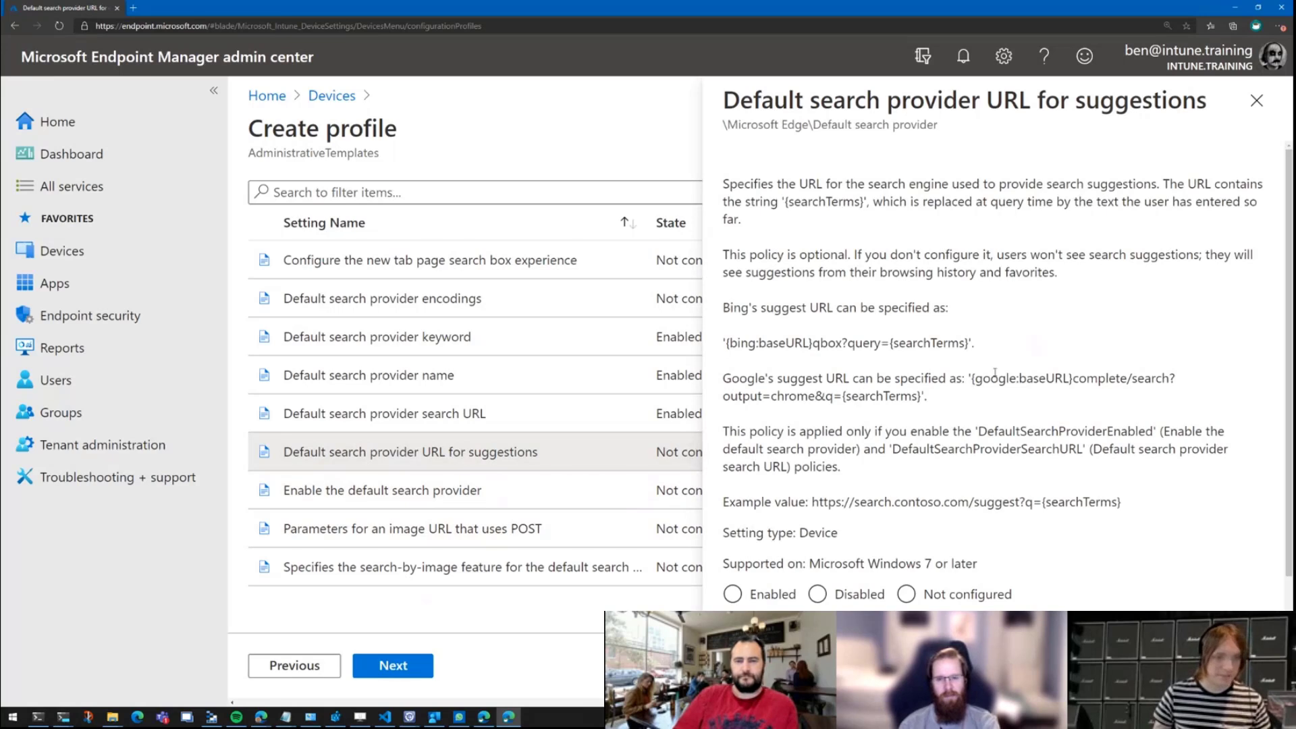
left_click_drag(971, 377, 922, 396)
left_click(972, 376)
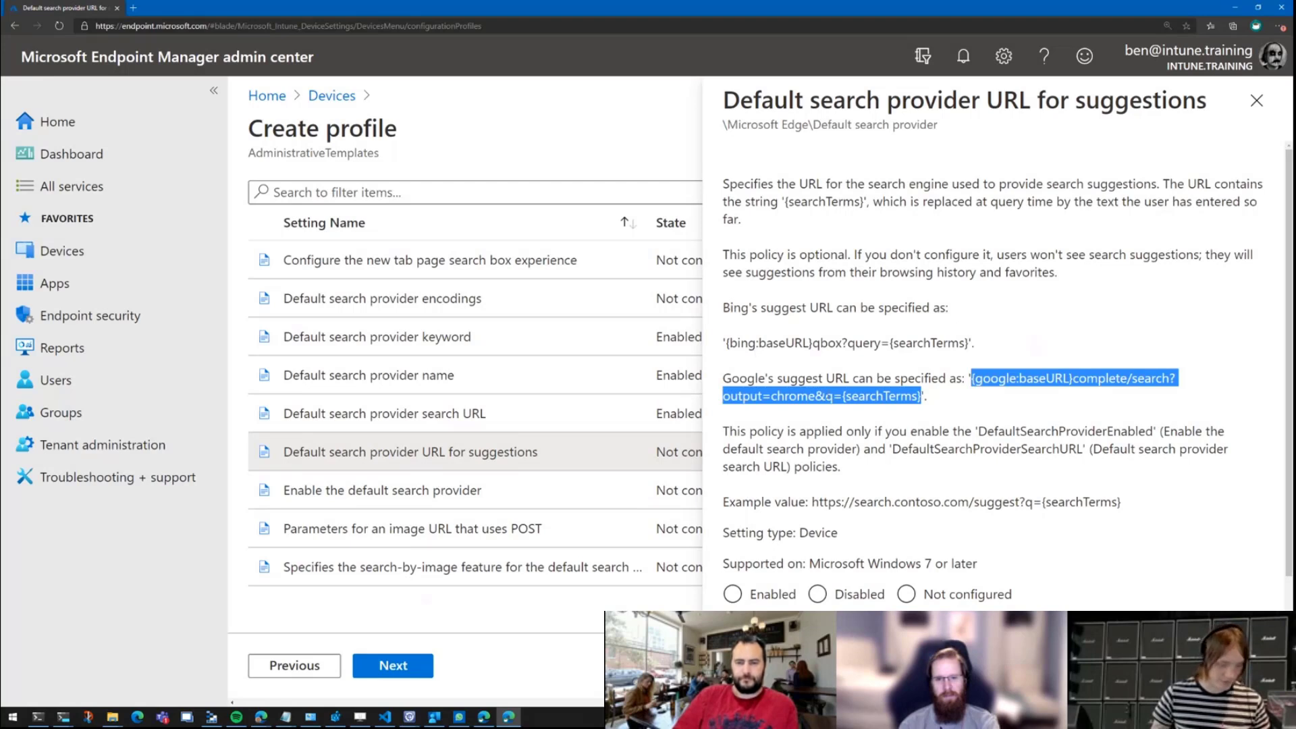
left_click(759, 595)
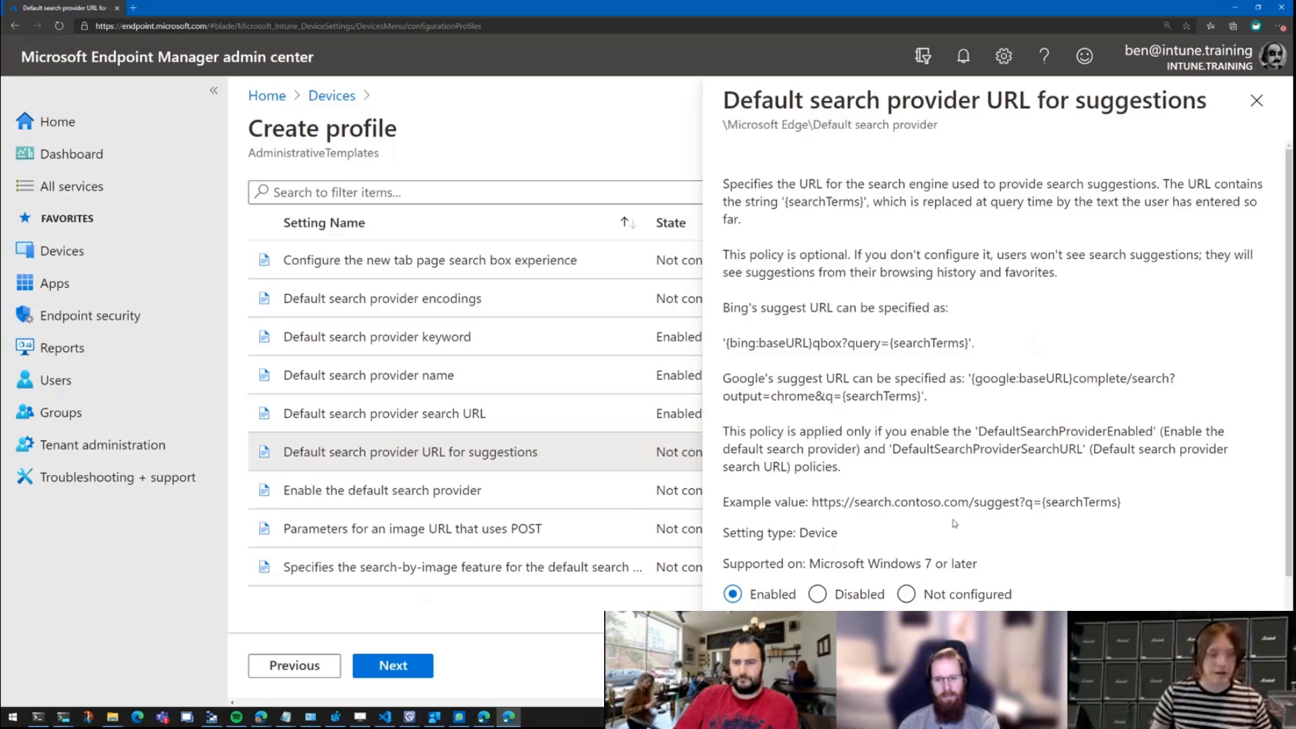
scroll(999, 542, "down", 1)
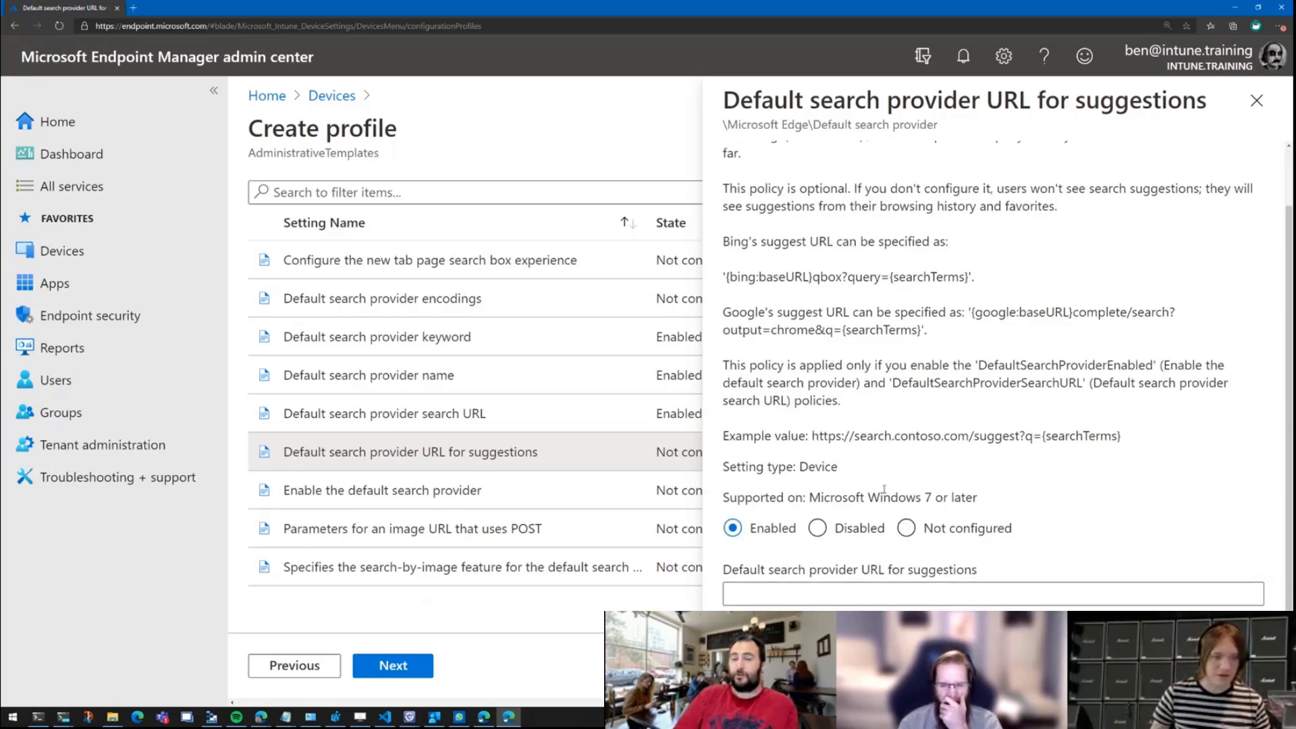
left_click(985, 594)
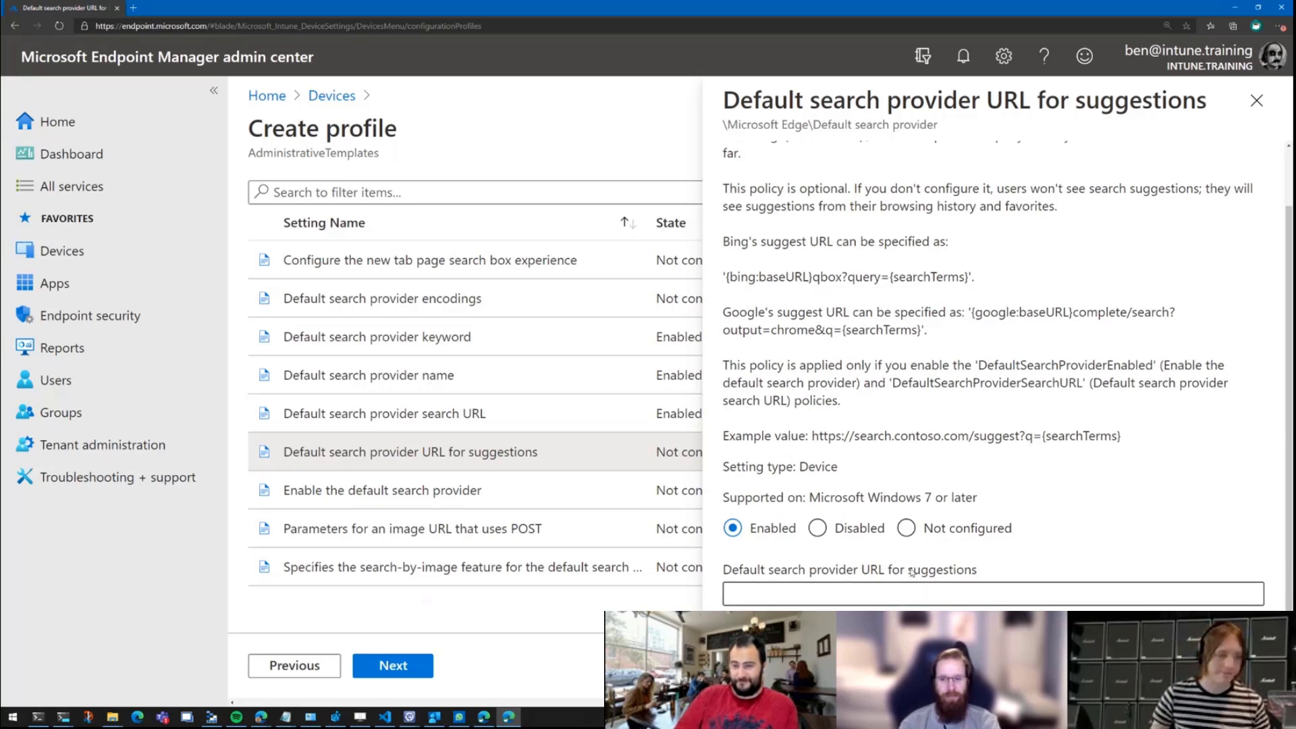
type("{google:baseURL}complete/search?output=chrome&q={searchTerms}")
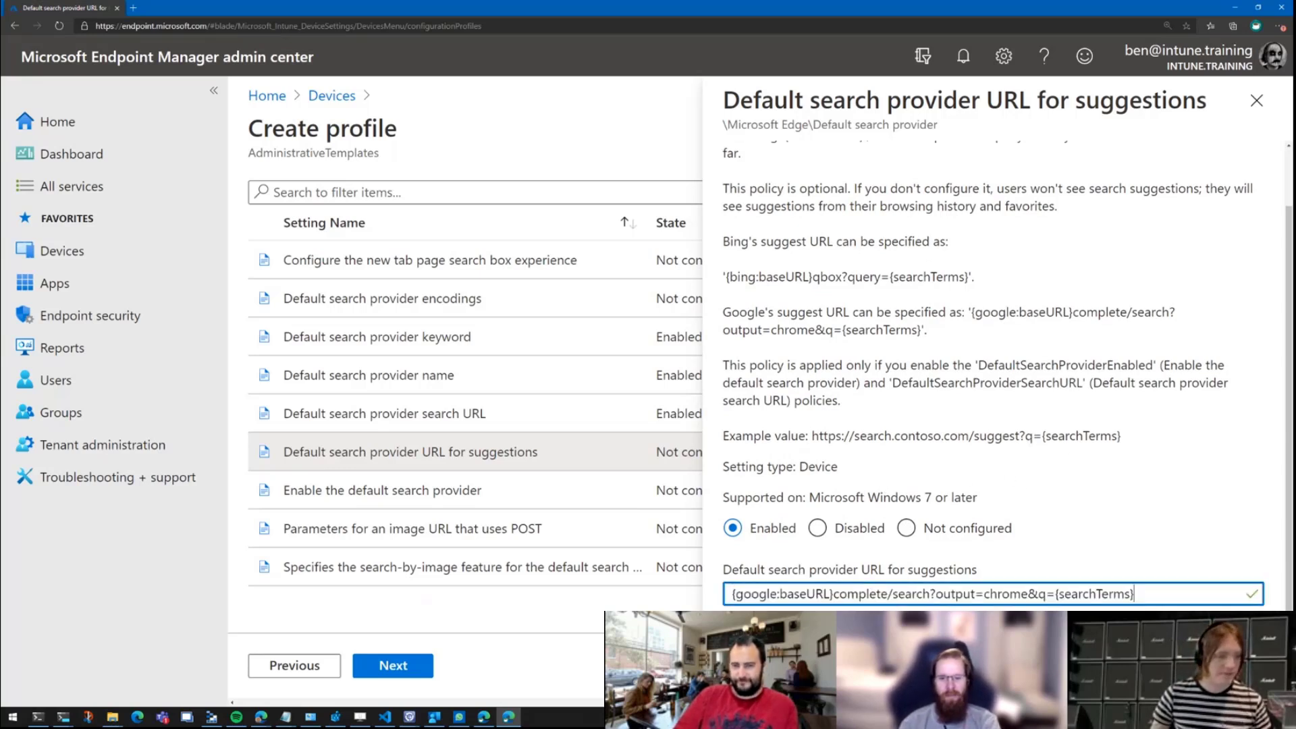
left_click(755, 666)
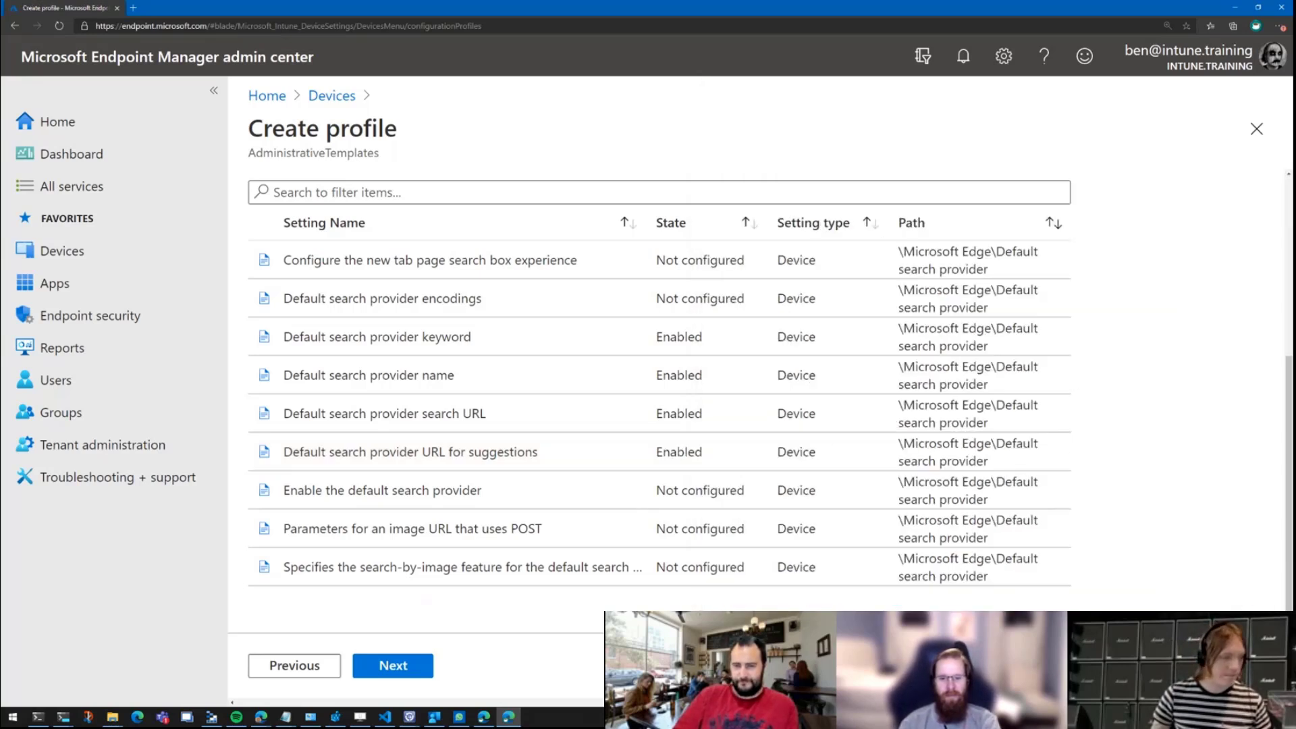
Set the Enable the default search provider policy to Enabled and save it
left_click(424, 497)
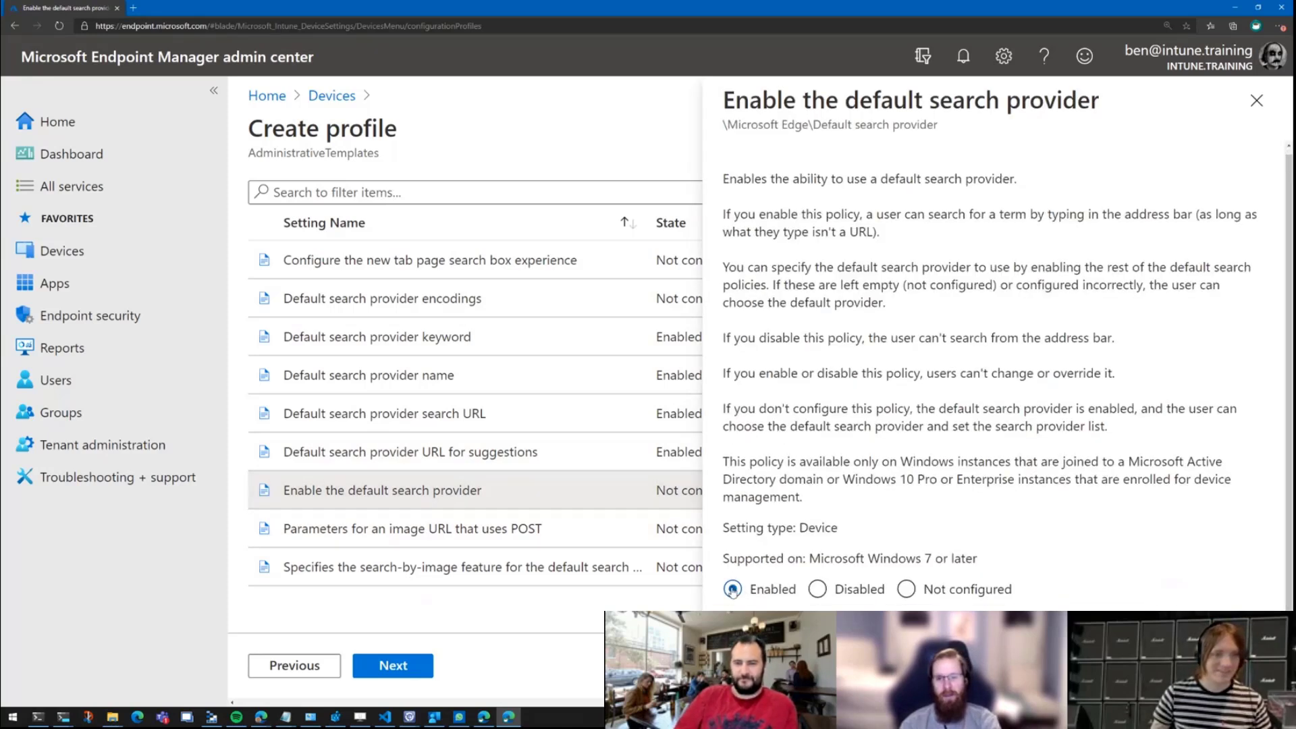
left_click(776, 677)
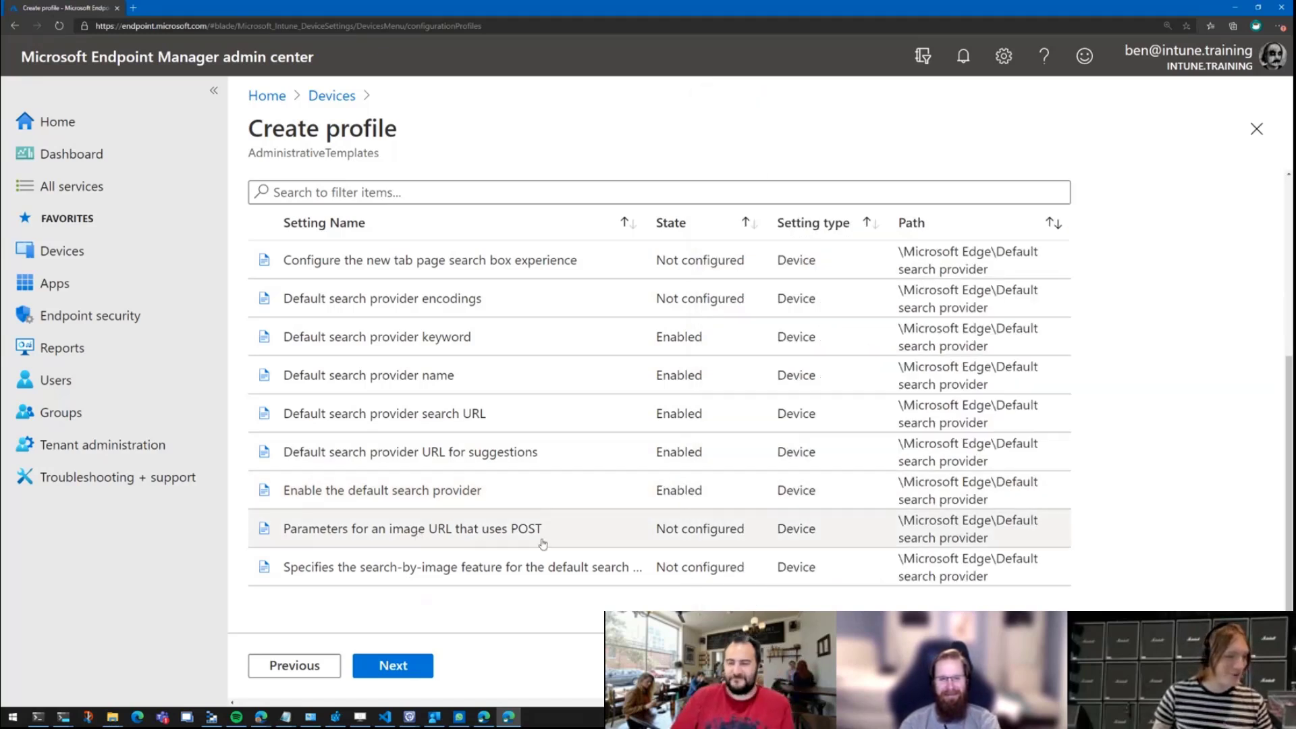
Enable the Parameters for an image URL that uses POST policy with Google's image search parameters copied from its description, and save it
left_click(432, 537)
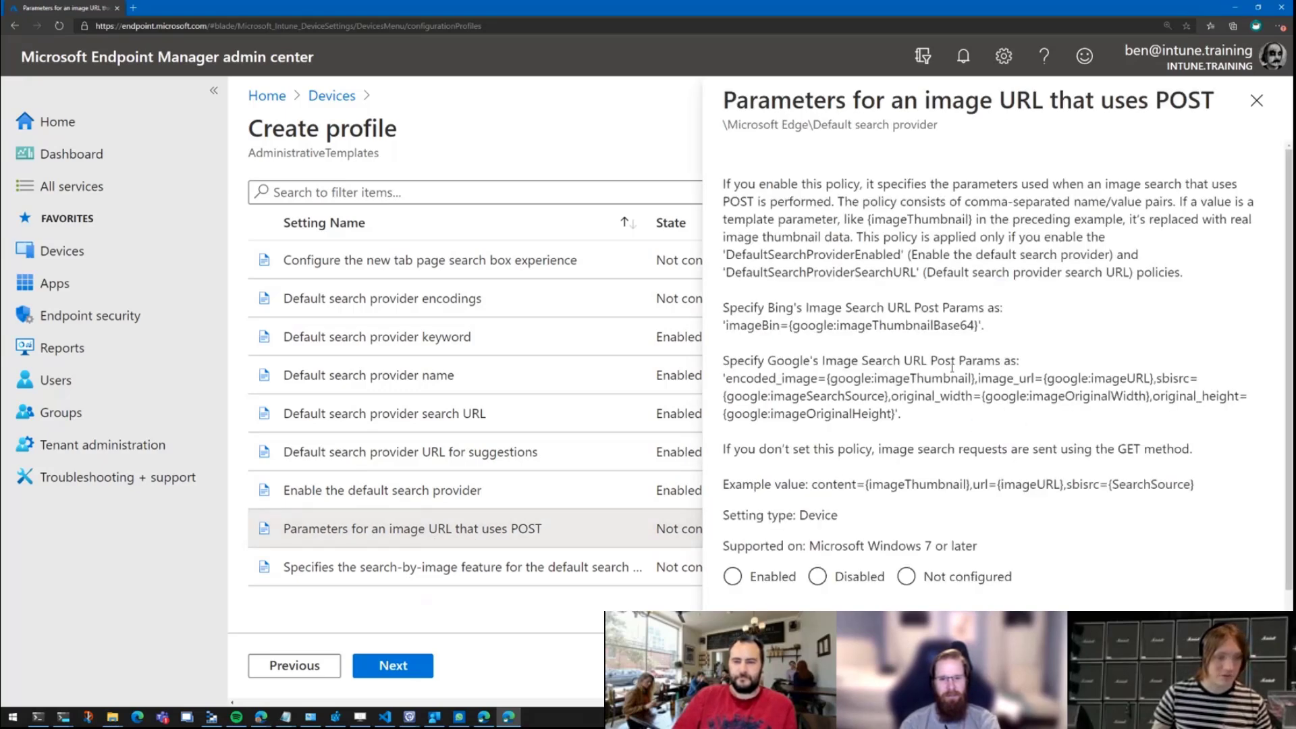
left_click_drag(726, 378, 895, 413)
key("ctrl+c")
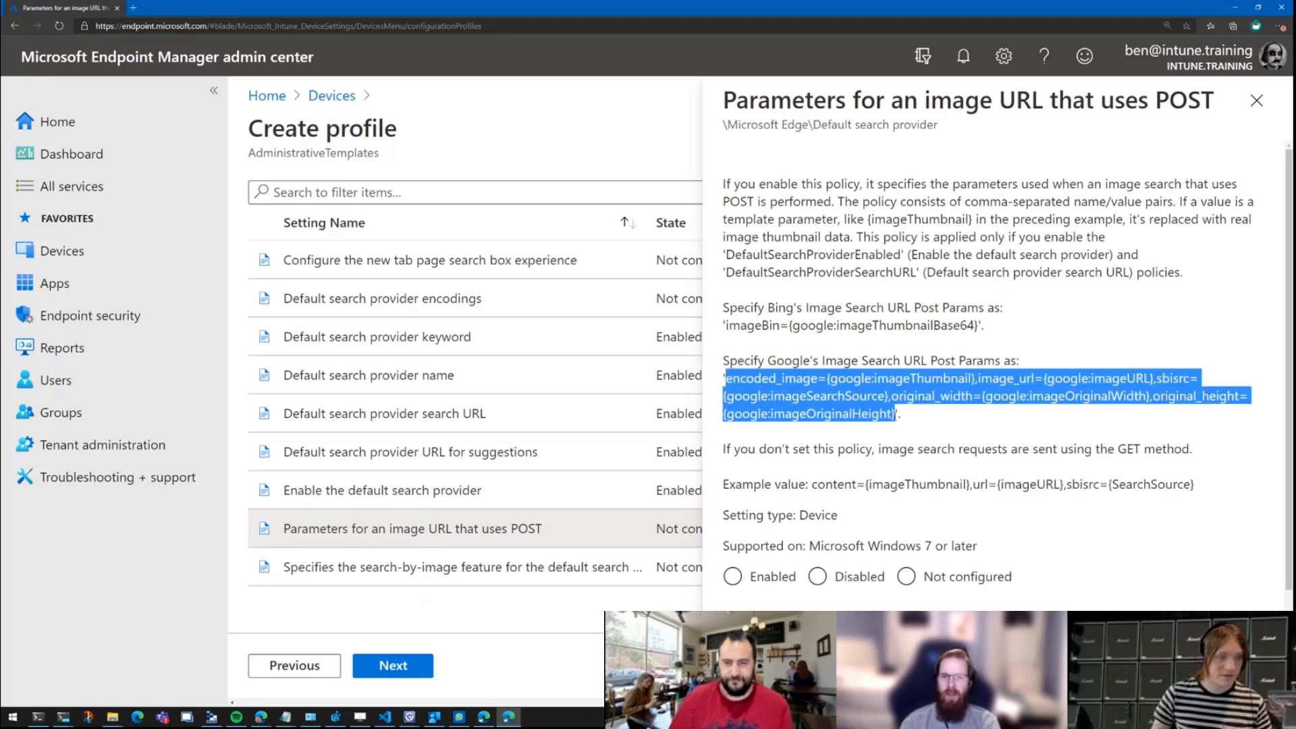
left_click(751, 585)
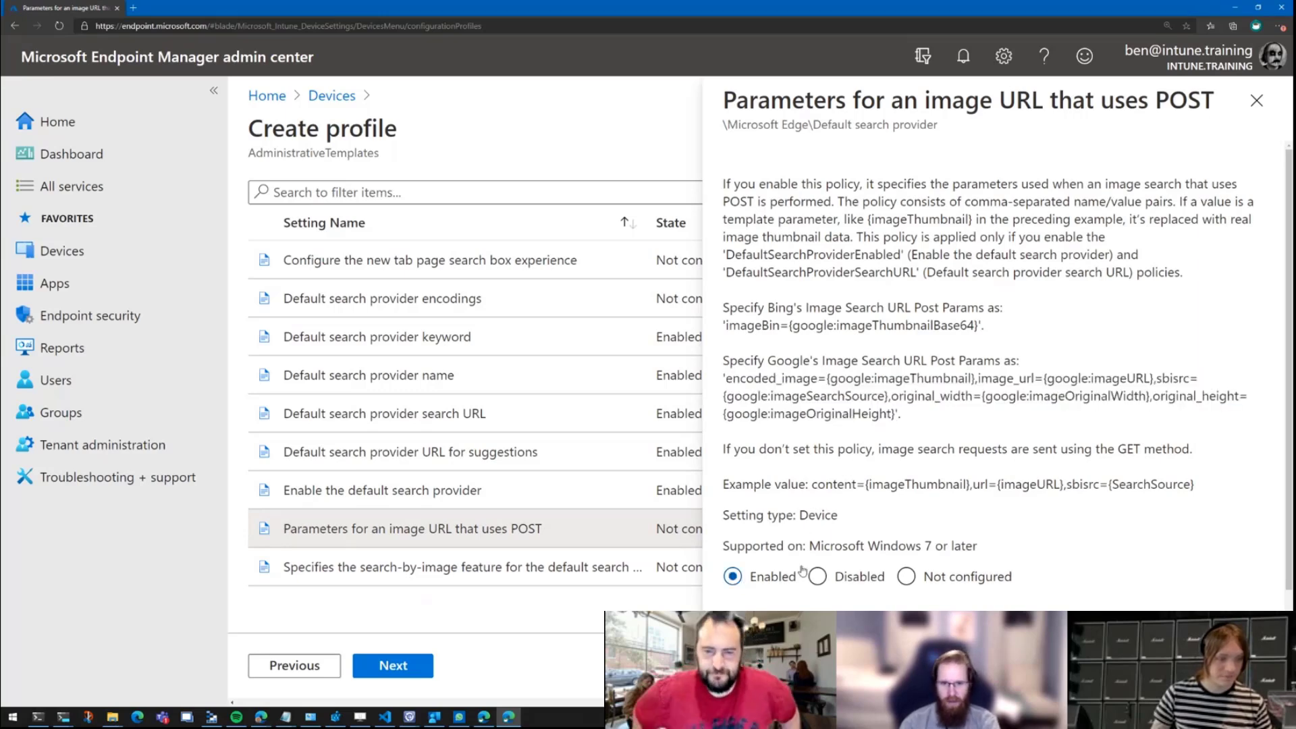
left_click(830, 594)
key("ctrl+v")
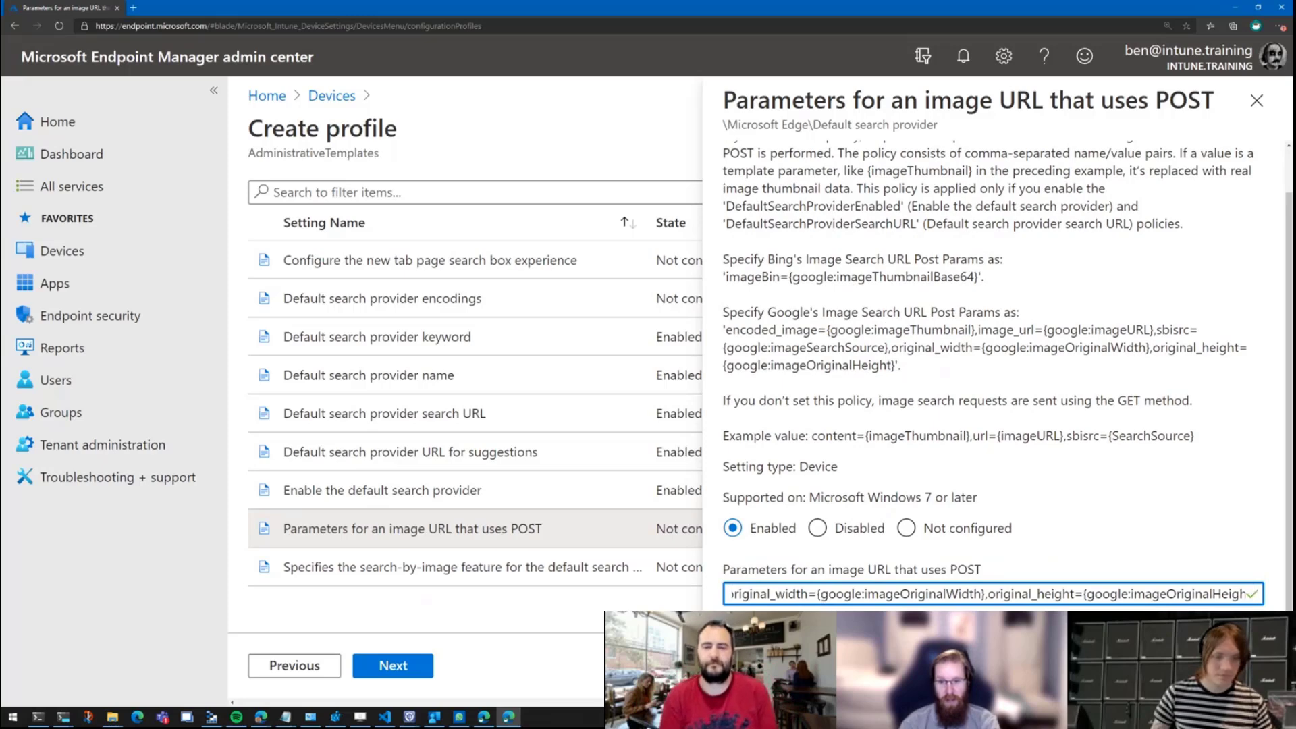
left_click(763, 665)
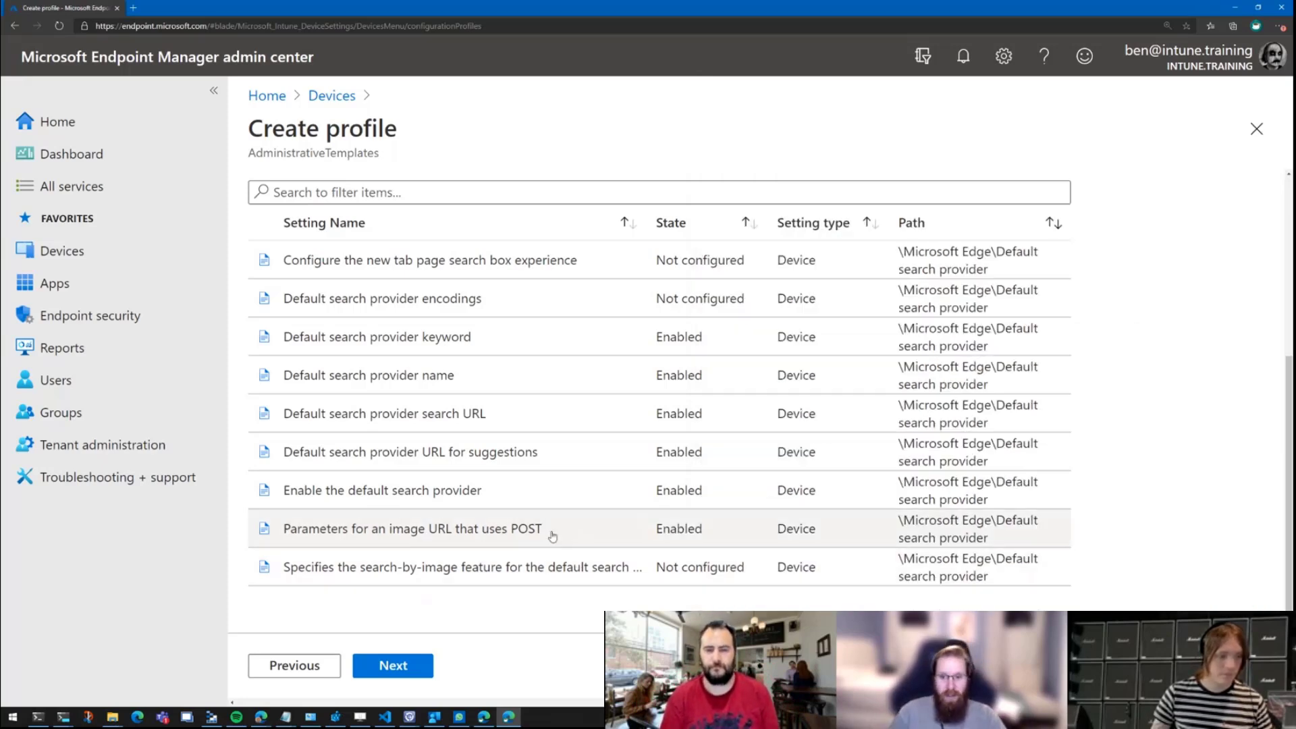
Enable the policy specifying the search-by-image feature for the default search provider with {google:baseURL}searchbyimage/upload, and save it
left_click(425, 569)
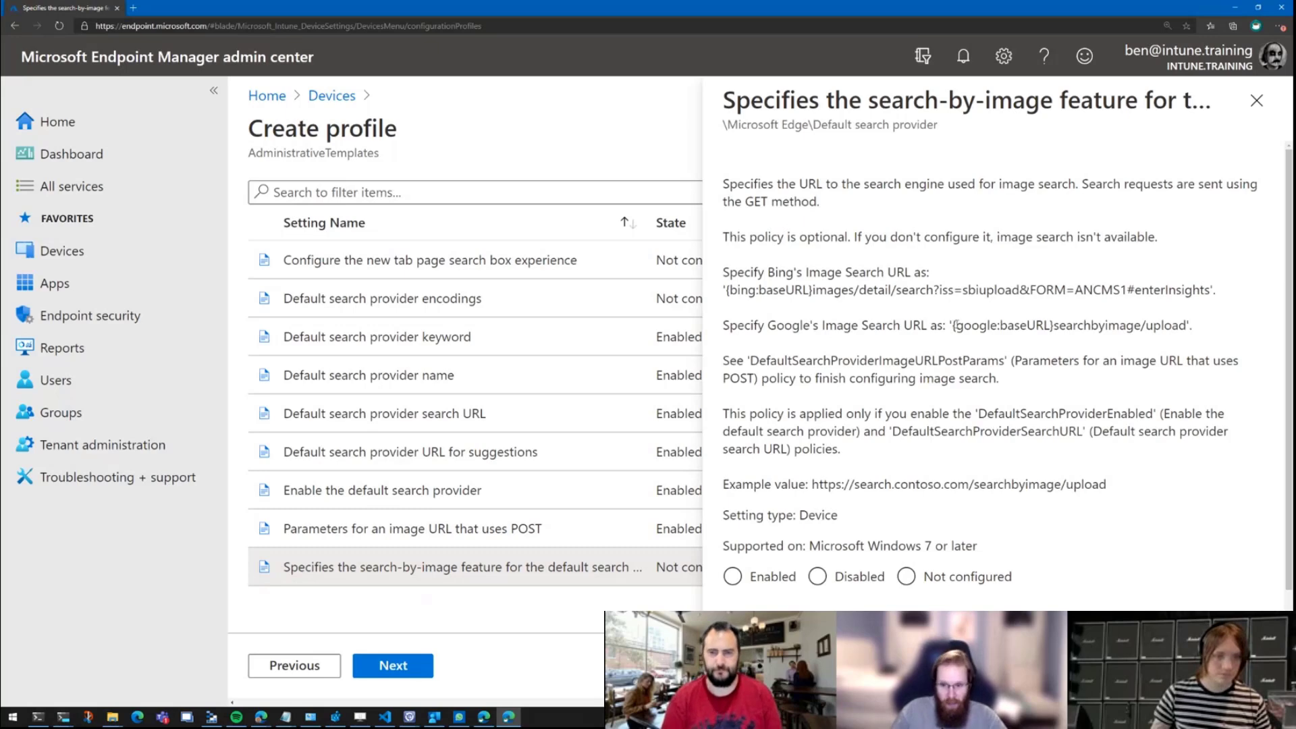
left_click_drag(951, 325, 1187, 325)
key("ctrl+c")
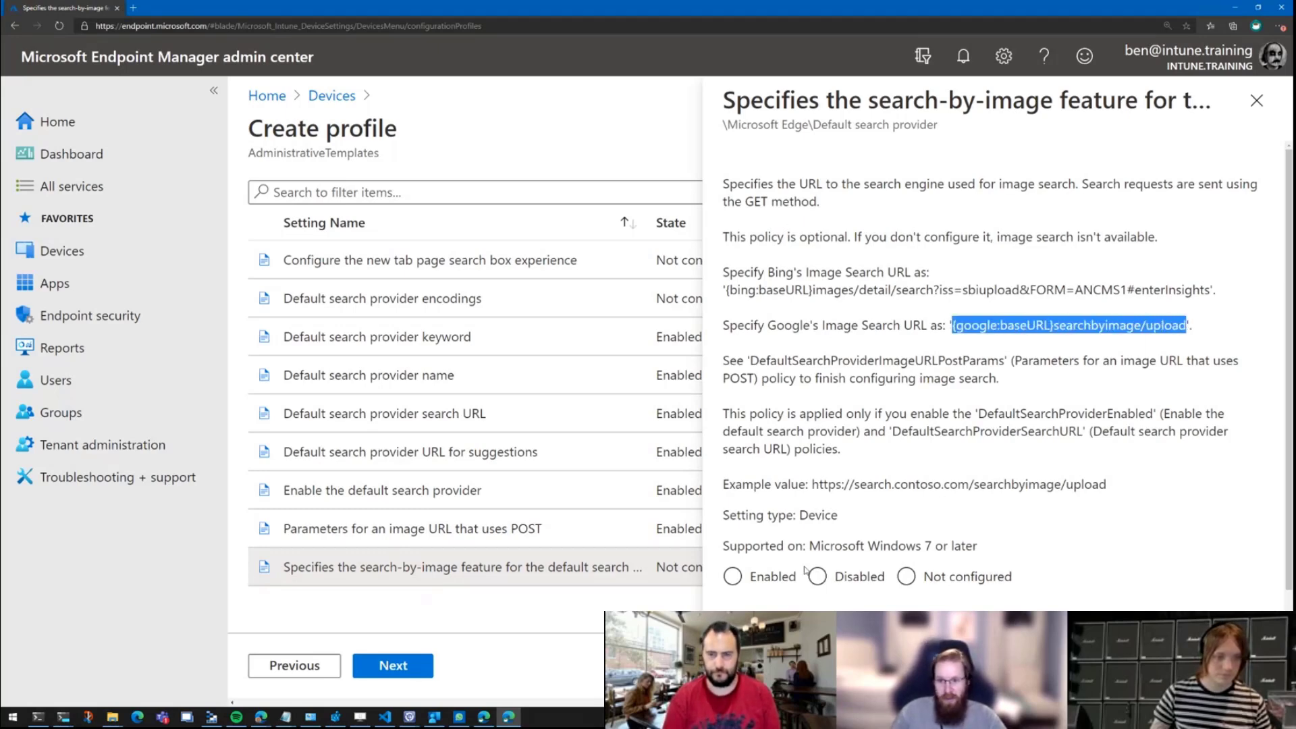
scroll(826, 579, "down", 1)
left_click(733, 529)
left_click(760, 585)
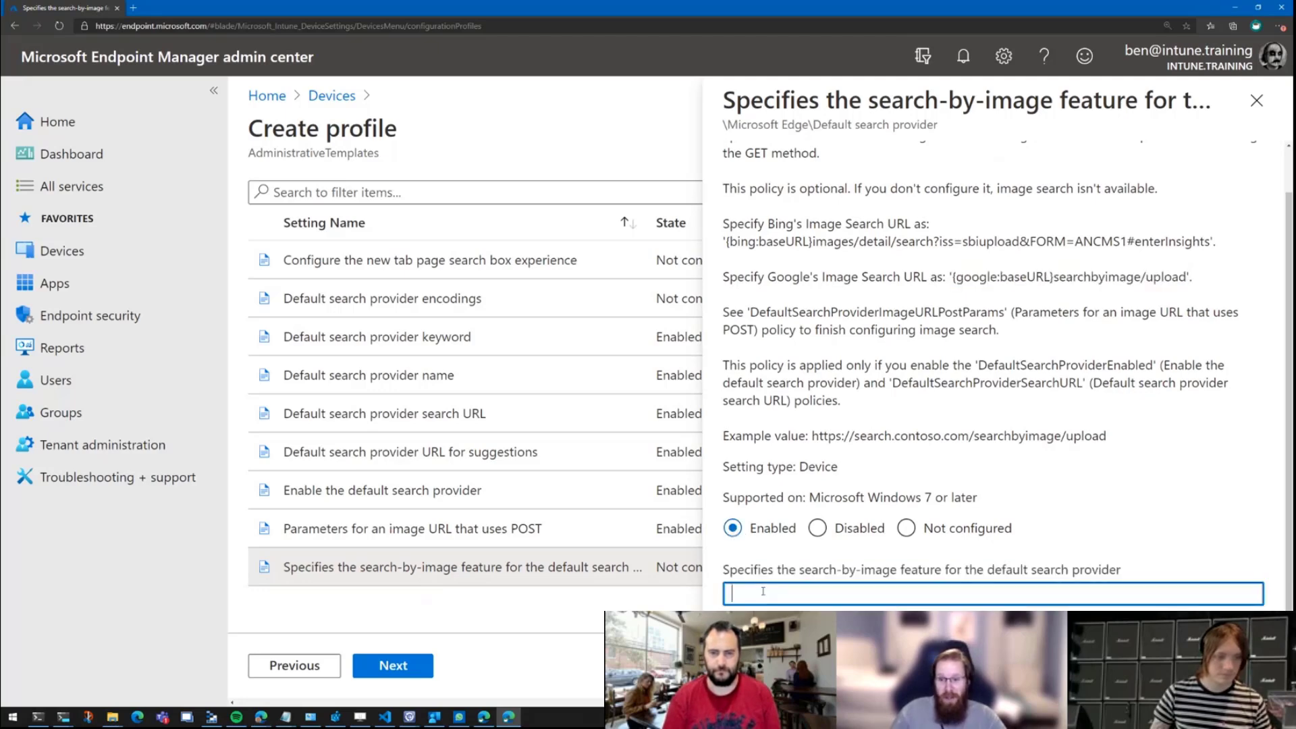
key("ctrl+v")
left_click(758, 666)
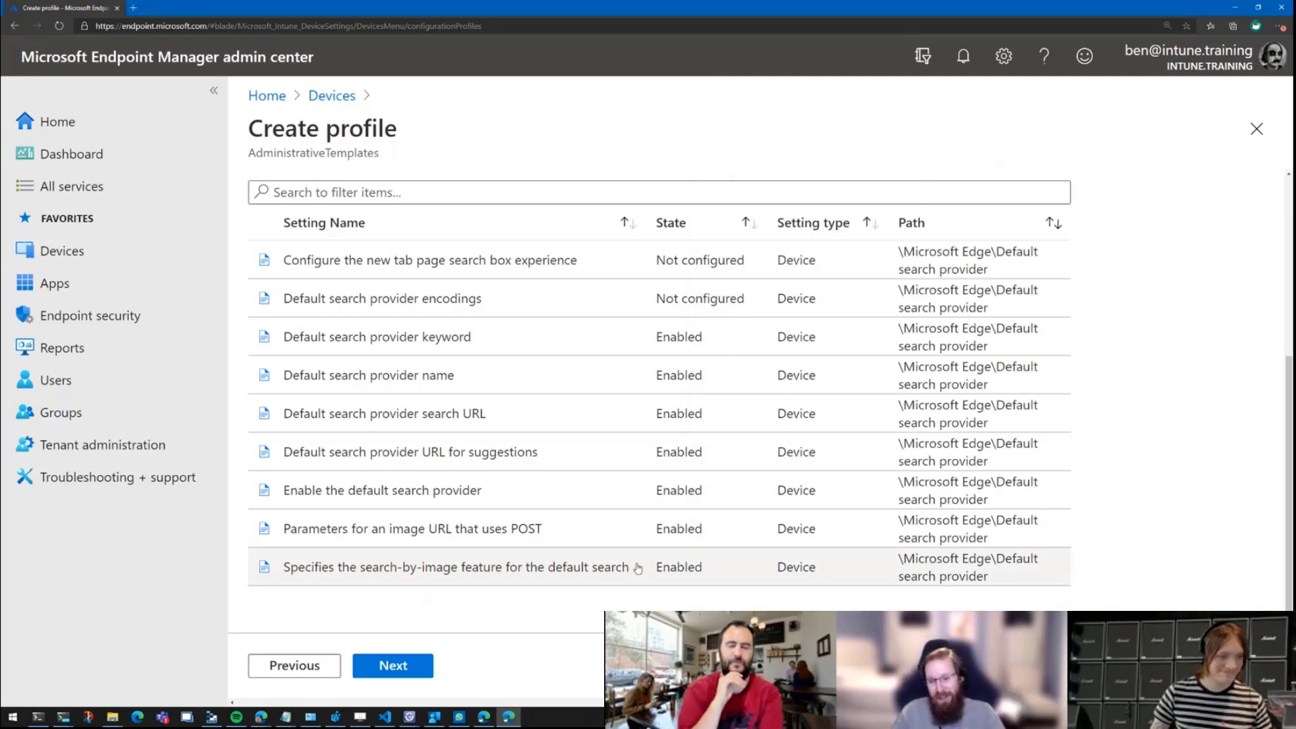
Read the description of the Default search provider encodings policy and close it without configuring it
scroll(623, 553, "up", 3)
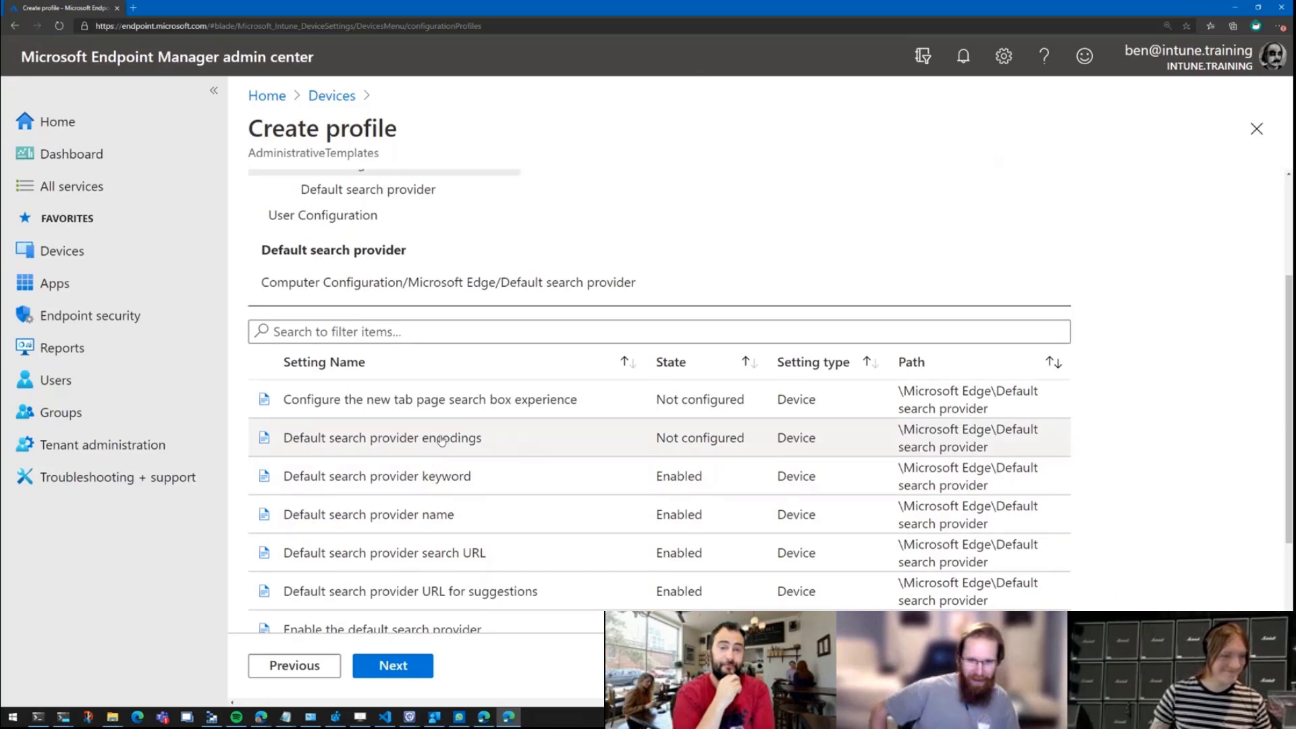
left_click(444, 444)
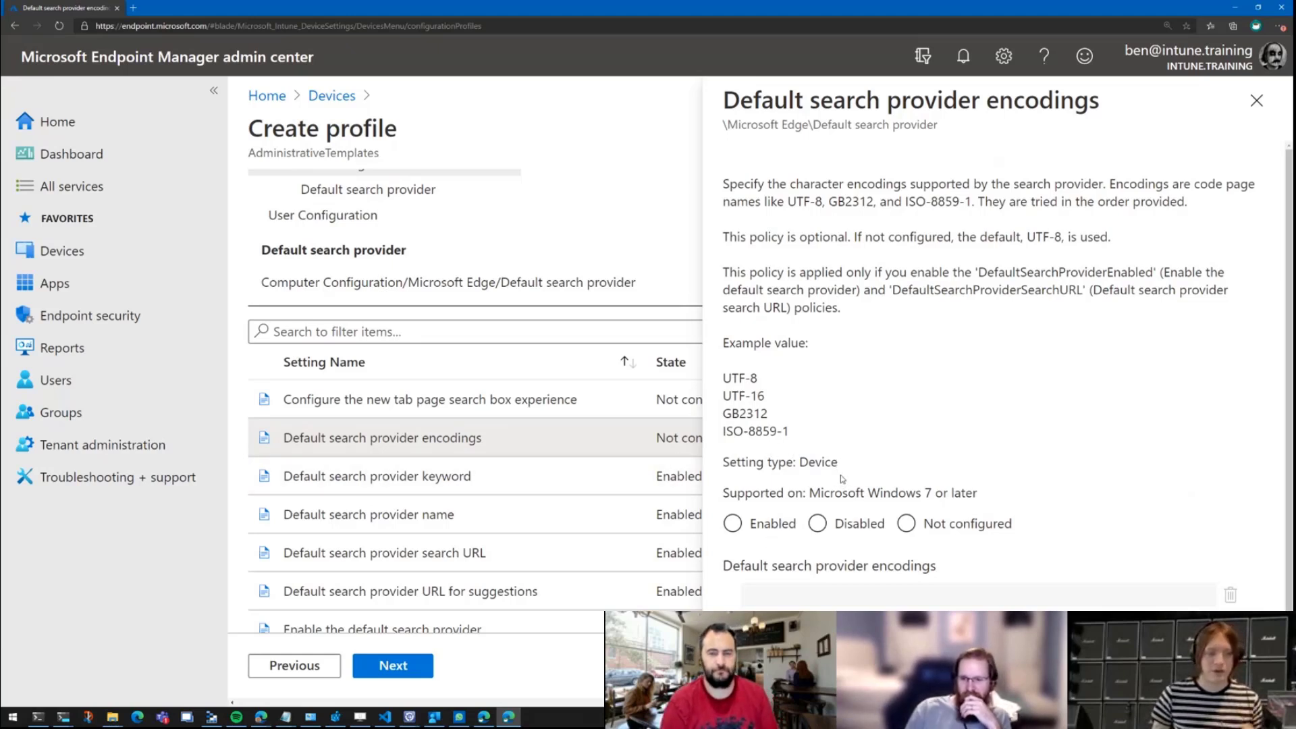
scroll(894, 435, "down", 1)
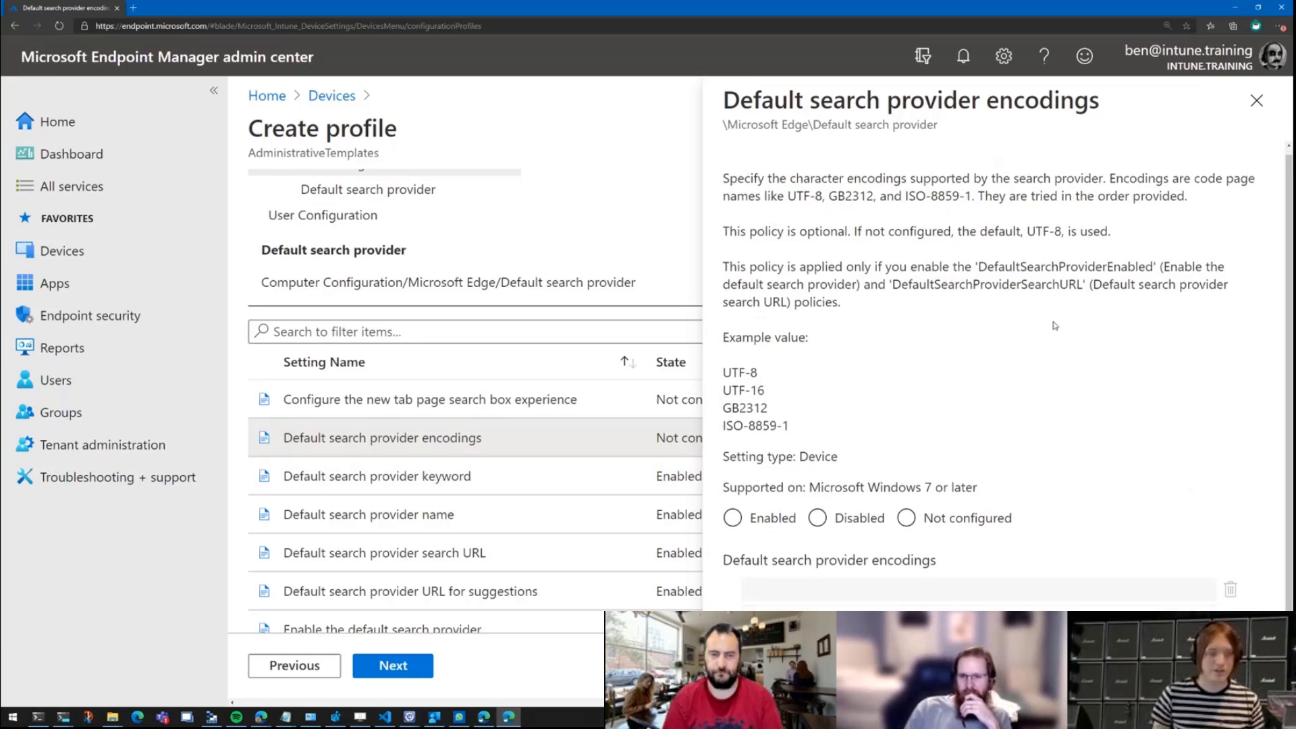
left_click(1256, 101)
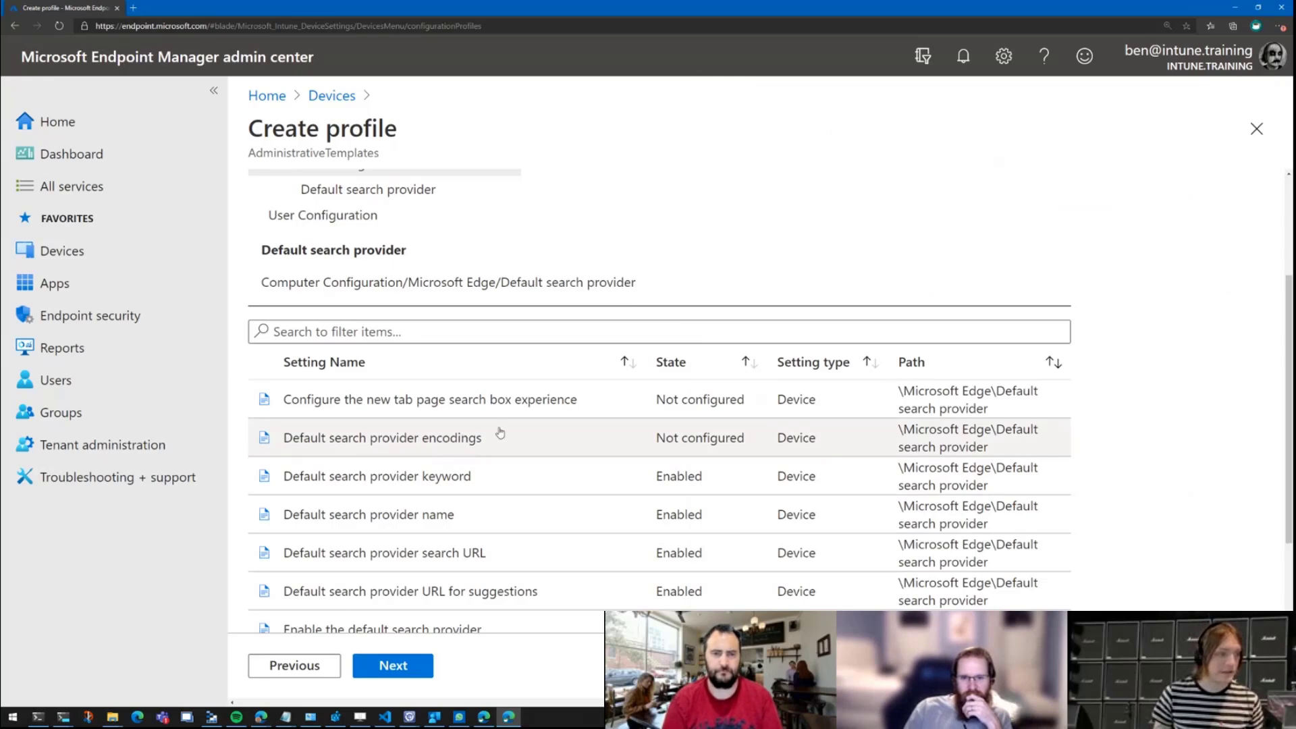
Enable the Configure the new tab page search box experience policy with Search box (Recommended), and save it
left_click(460, 402)
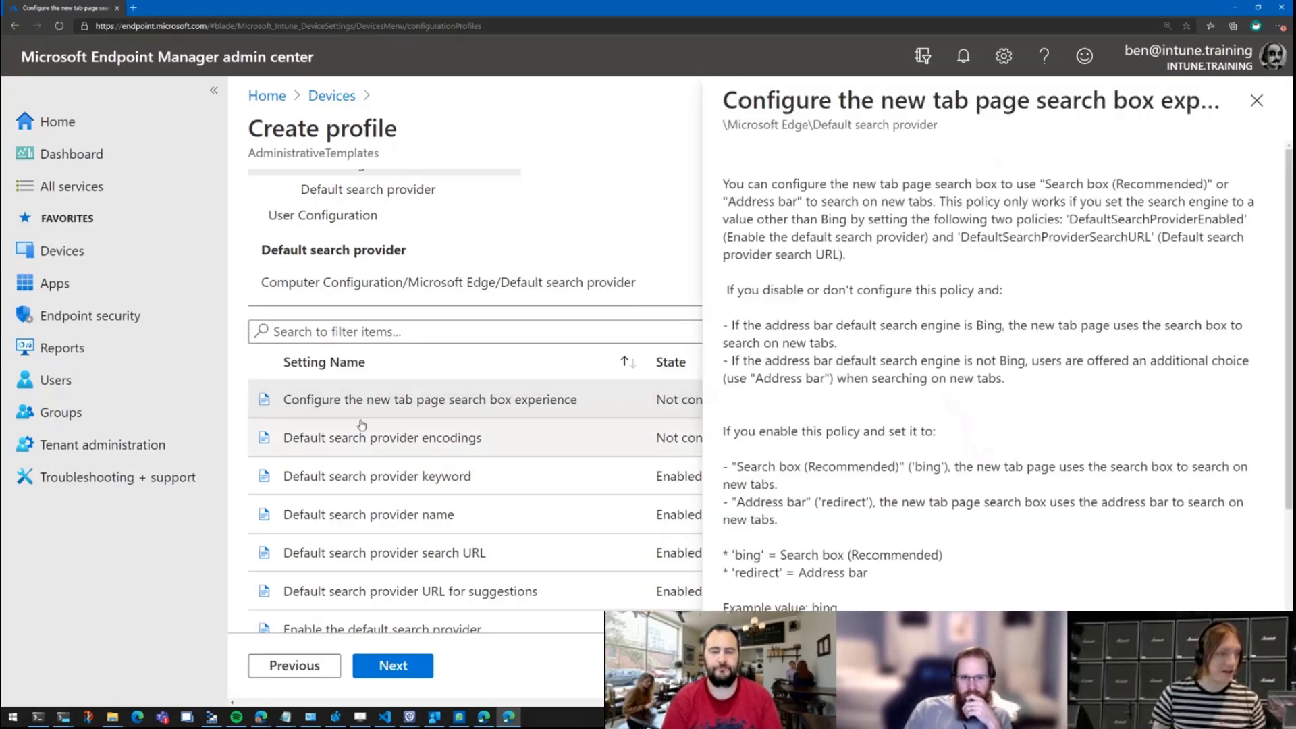
scroll(830, 470, "down", 3)
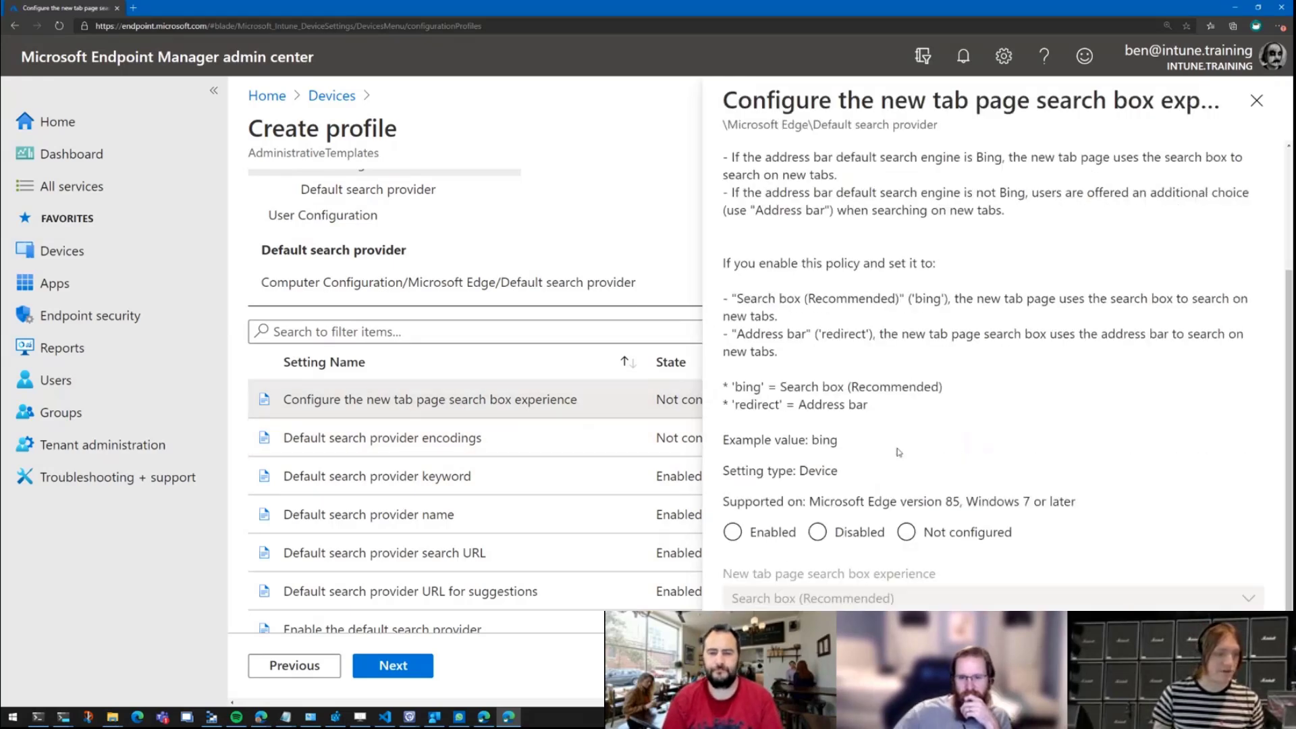
left_click(733, 528)
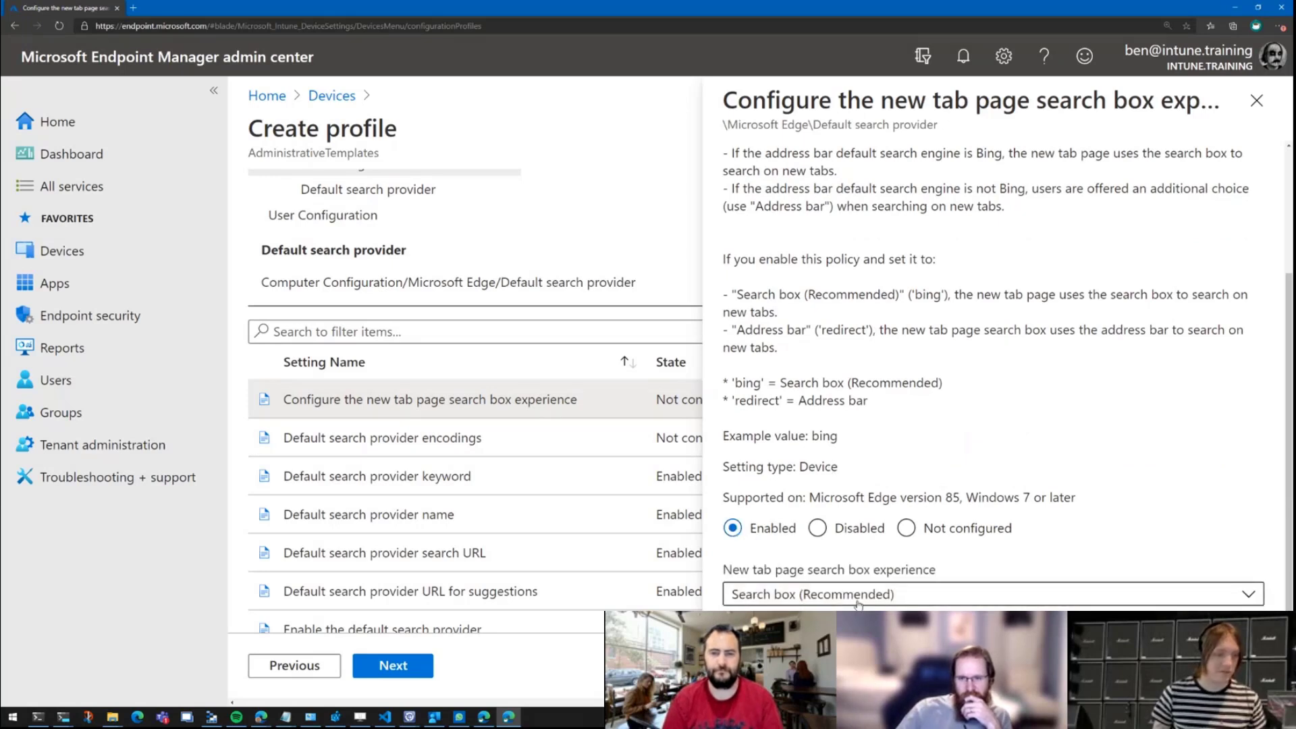
left_click(842, 600)
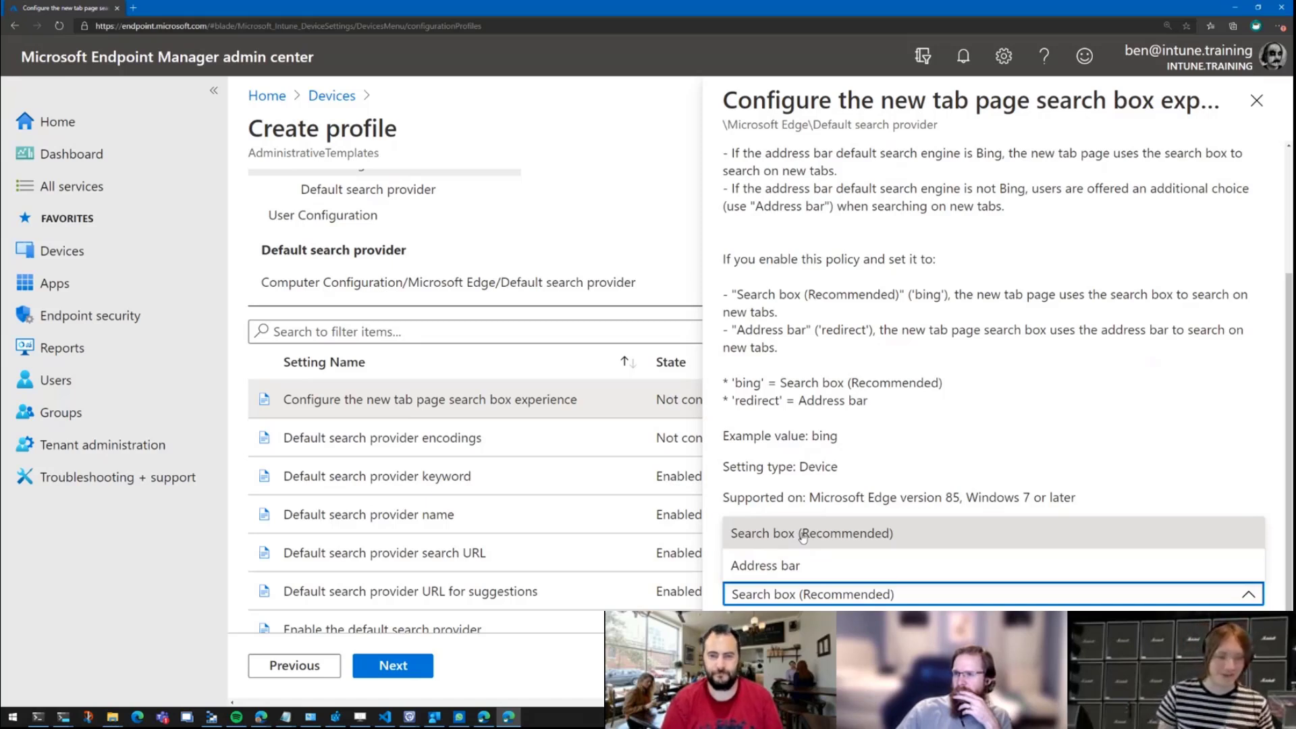
left_click(802, 535)
left_click(751, 665)
Keep the Default scope tag and assign the profile to the Intune.Training Users group
scroll(654, 540, "down", 3)
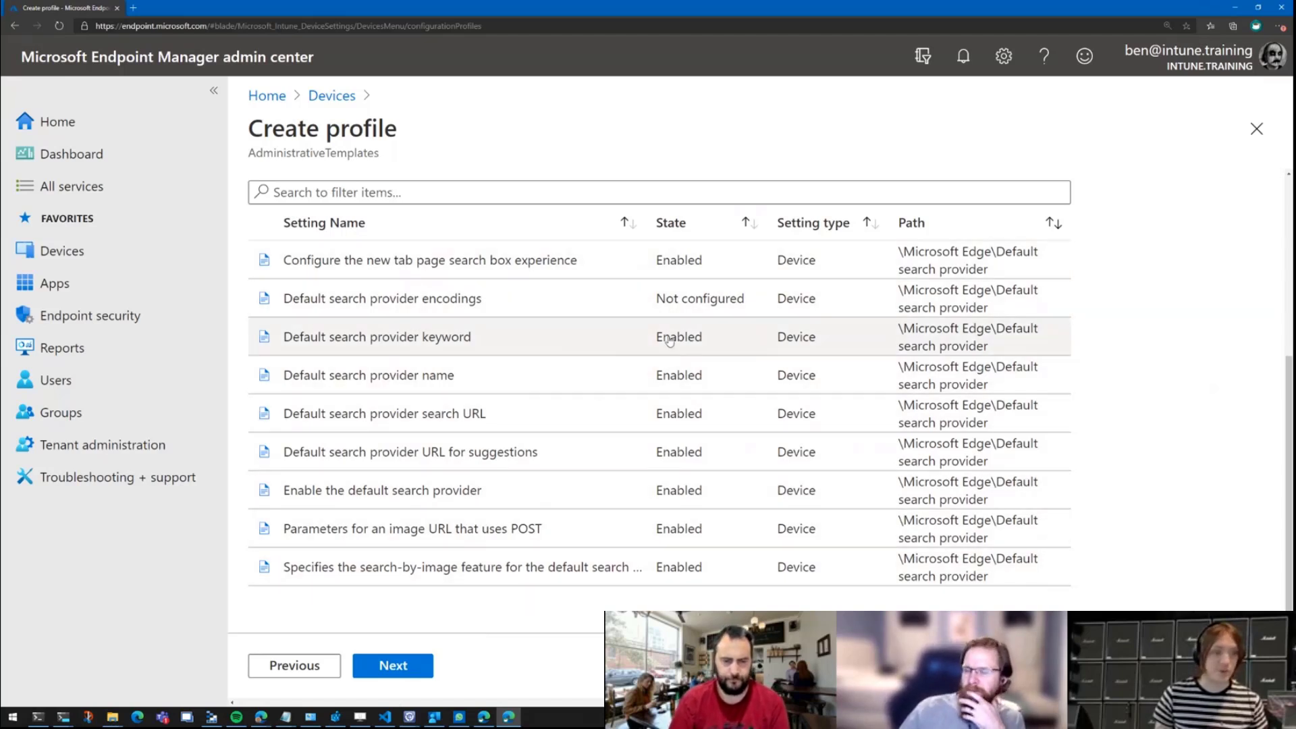
left_click(401, 671)
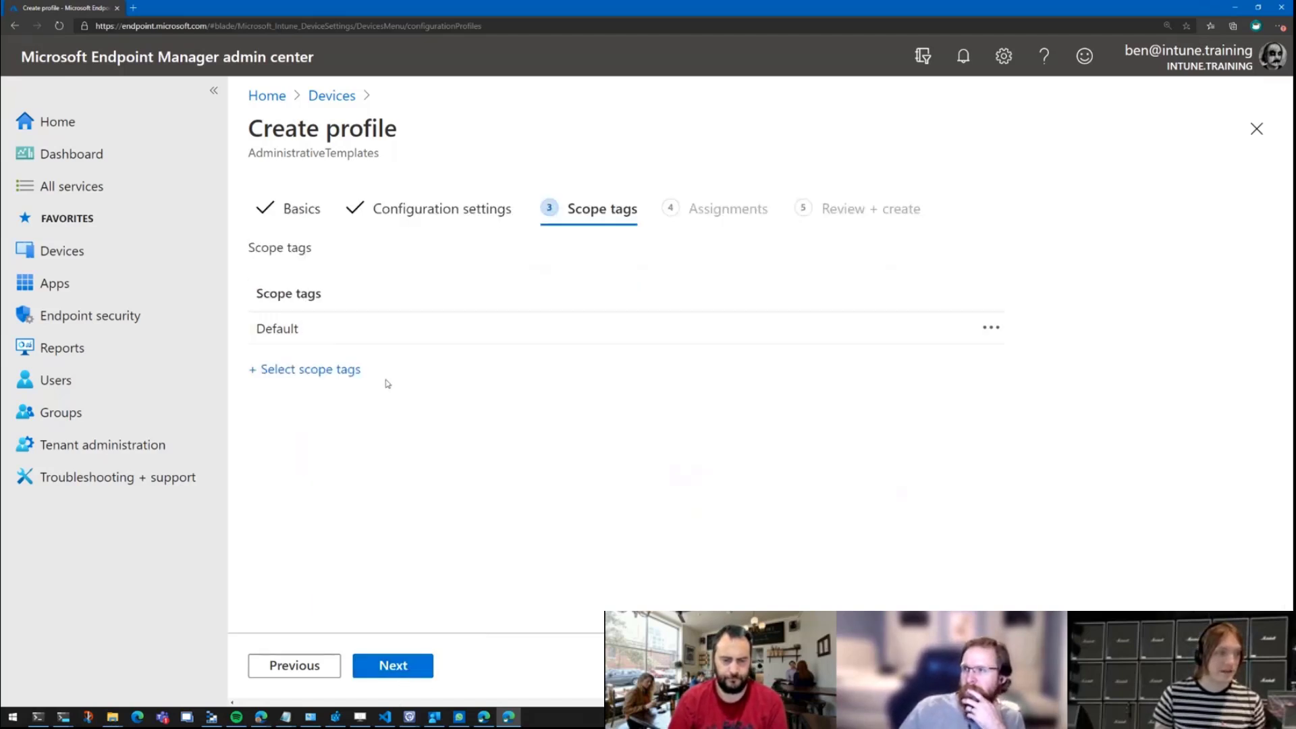
left_click(405, 668)
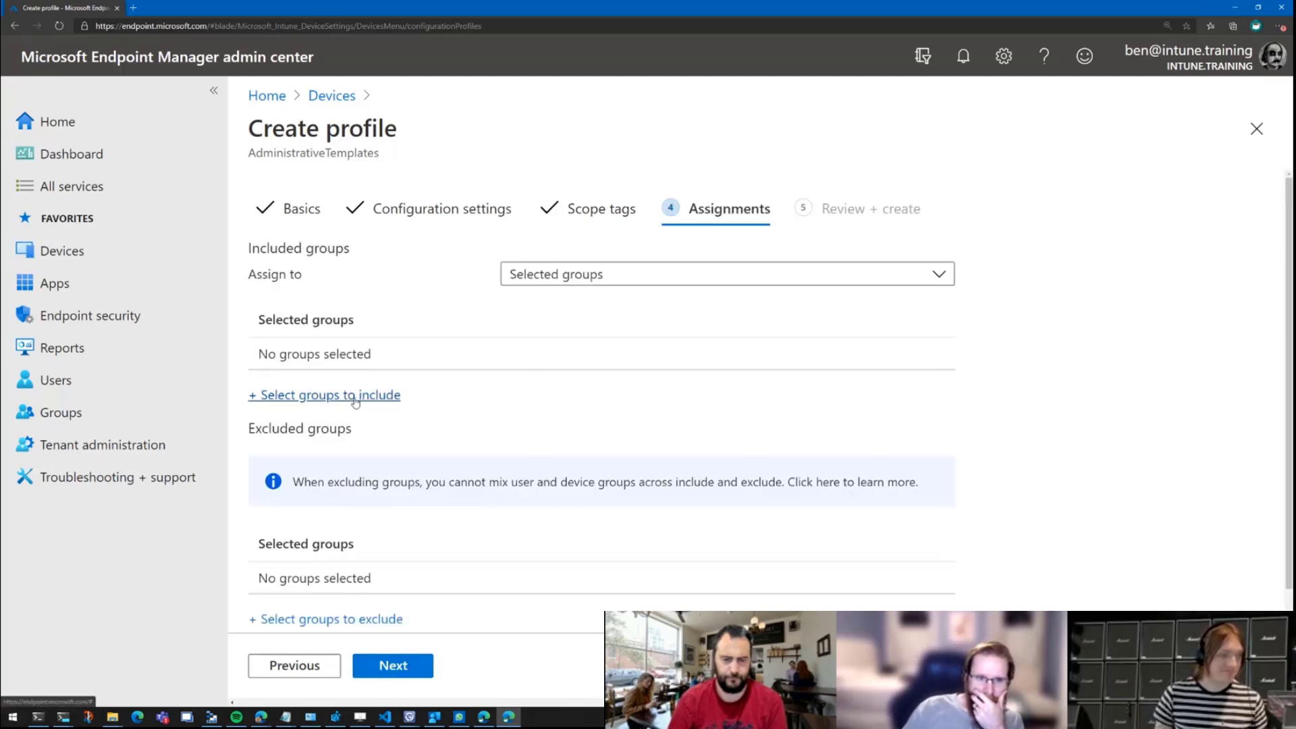
left_click(356, 399)
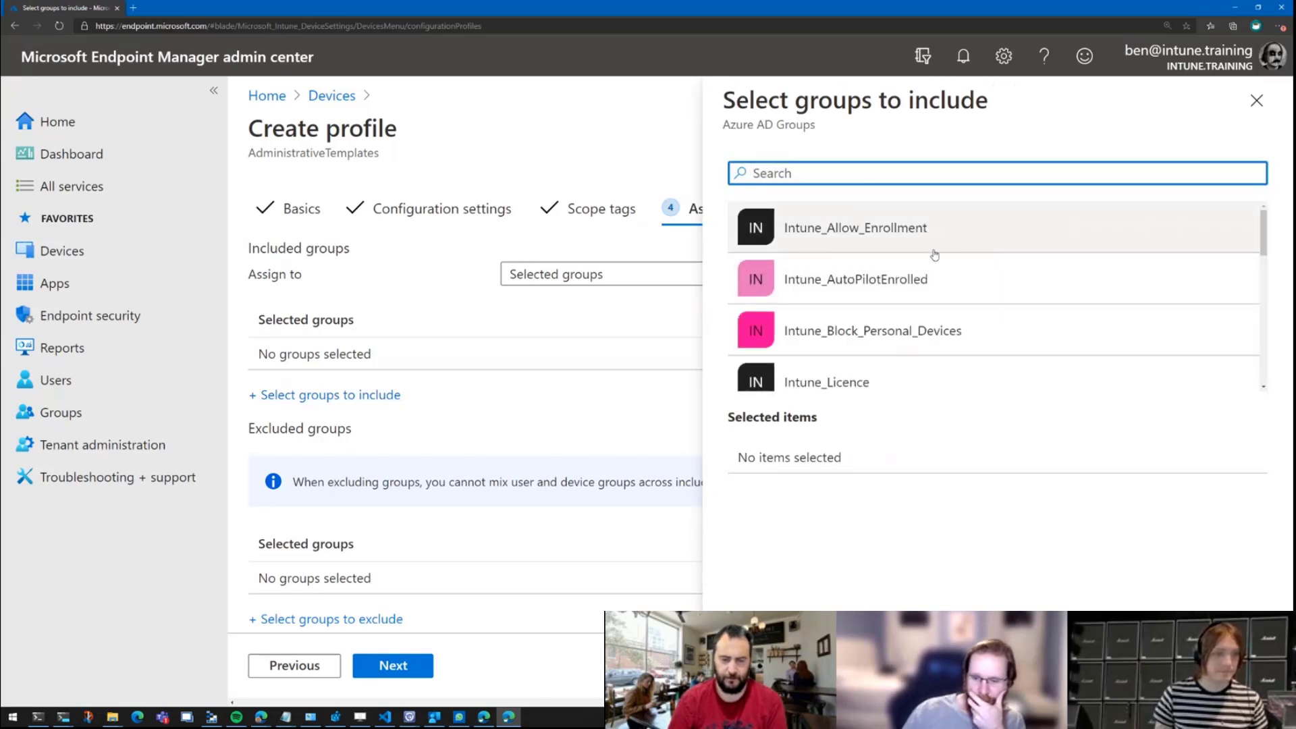
scroll(934, 254, "down", 4)
scroll(930, 309, "down", 3)
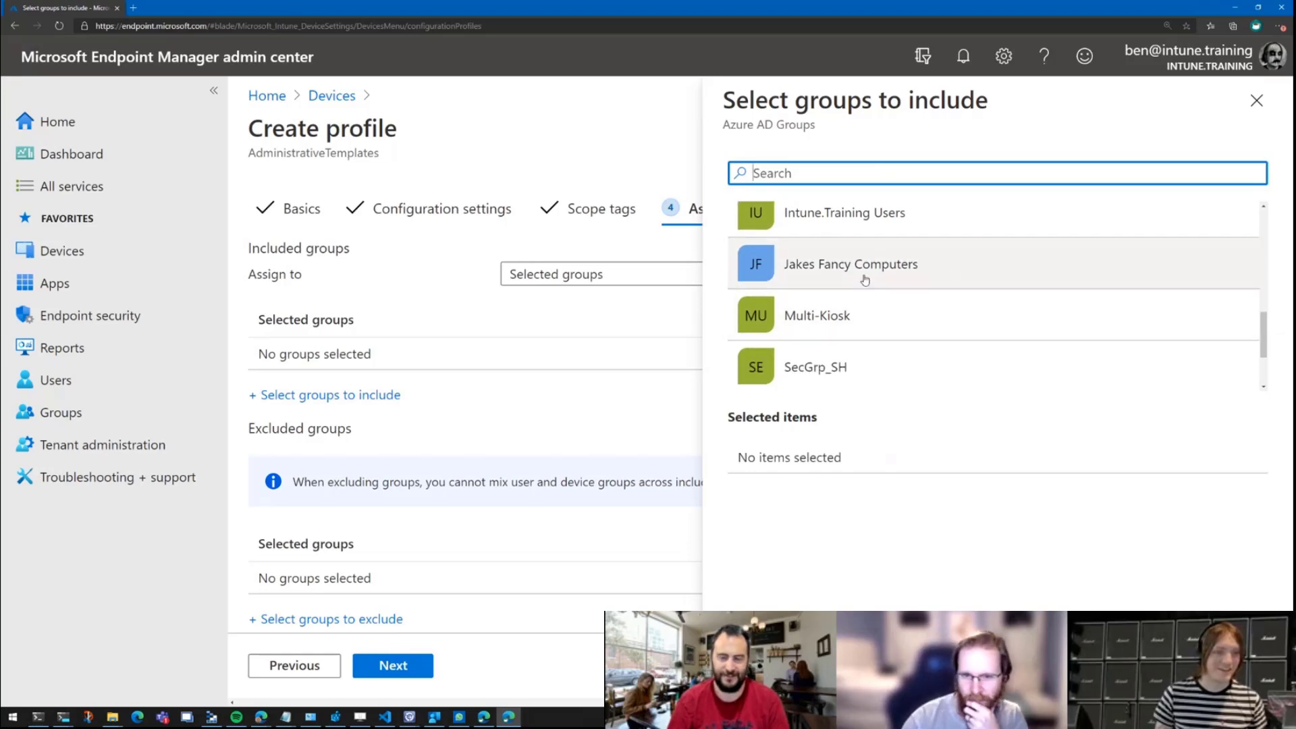
scroll(861, 264, "up", 1)
left_click(864, 246)
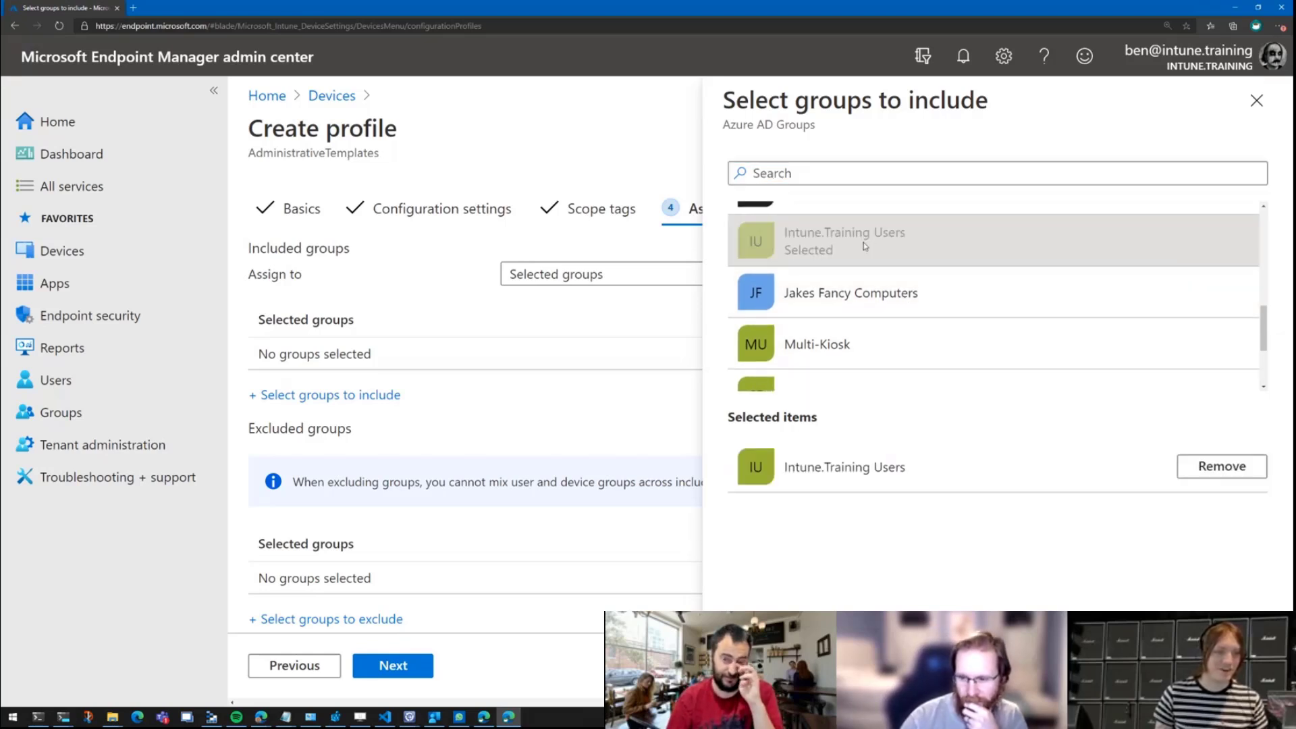
left_click(764, 666)
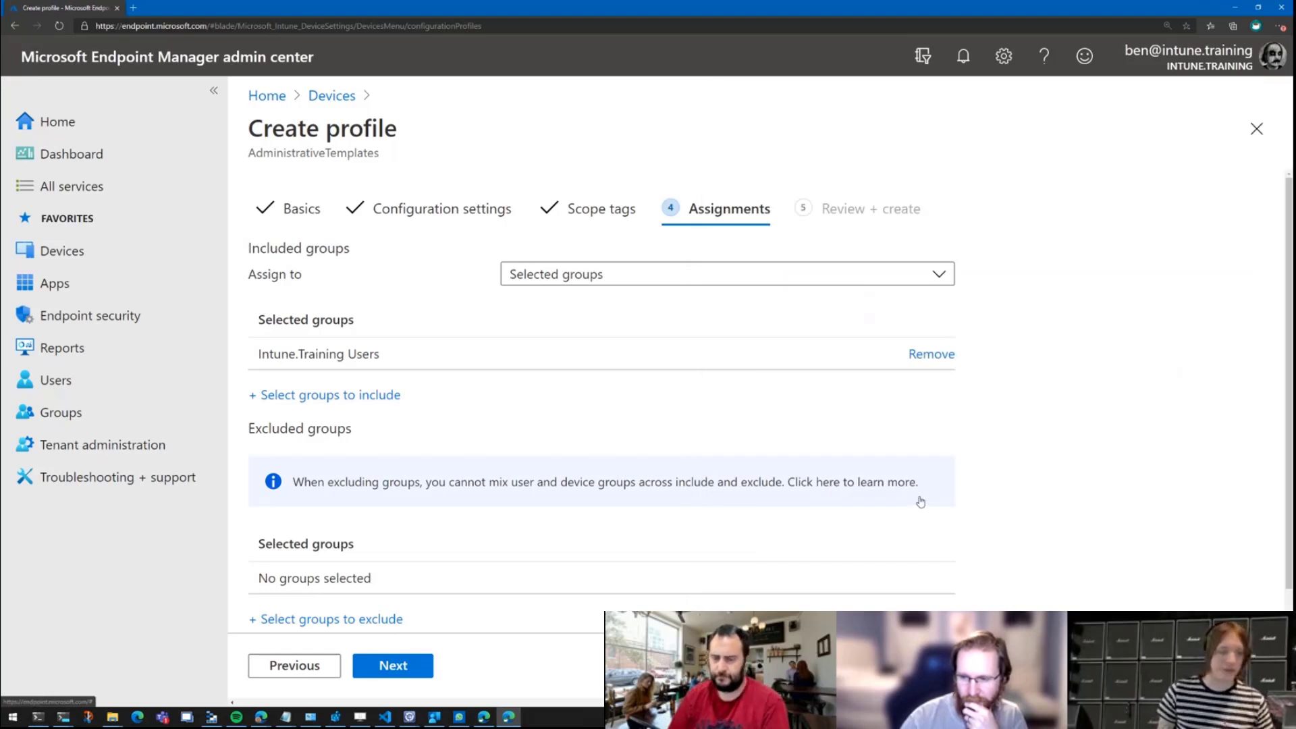
Review the summary of the *~Win10~~EdgeChromiumSettings~* profile and create it
scroll(432, 388, "down", 1)
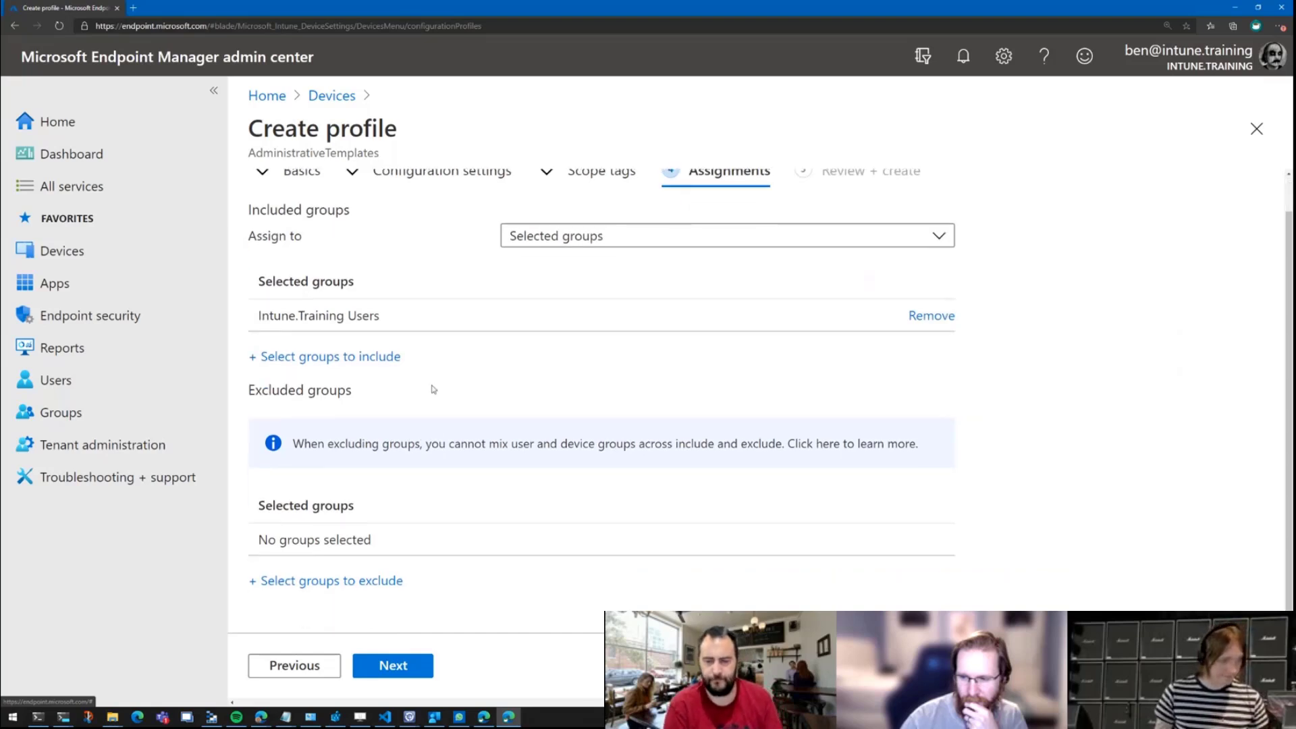
left_click(386, 670)
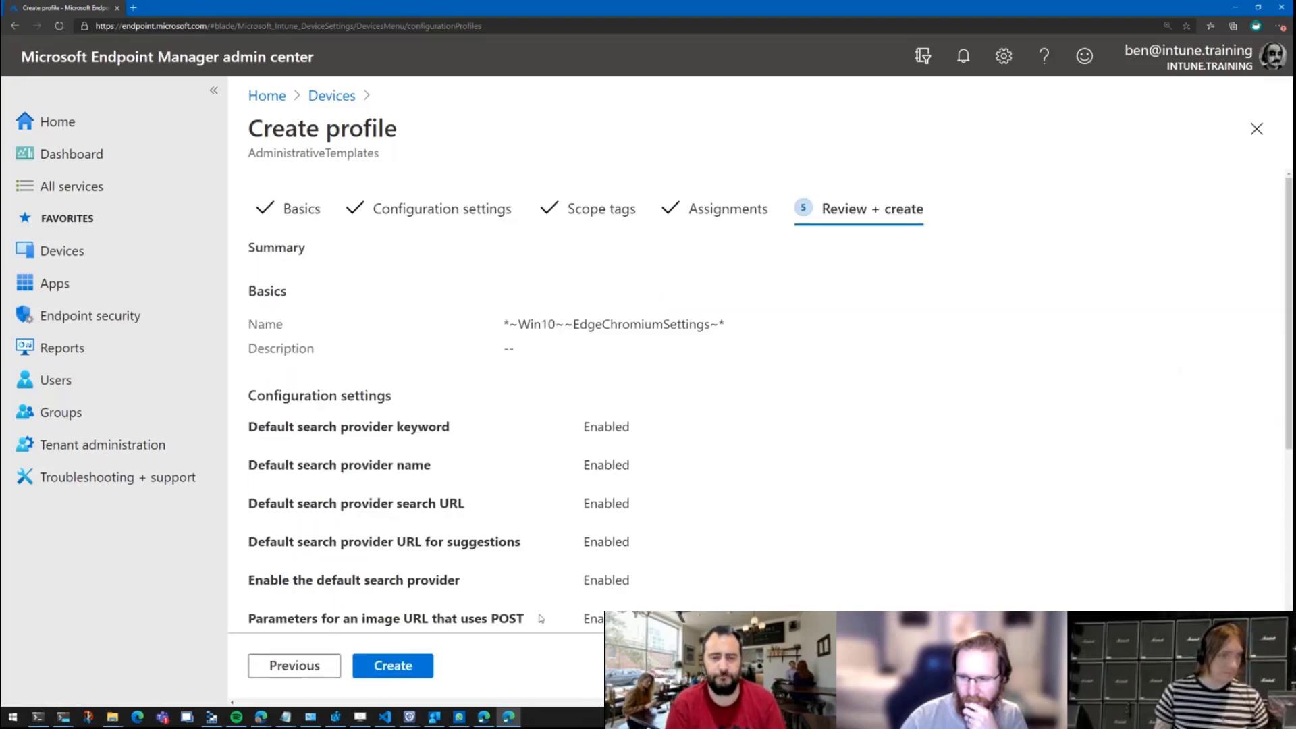
scroll(595, 456, "down", 3)
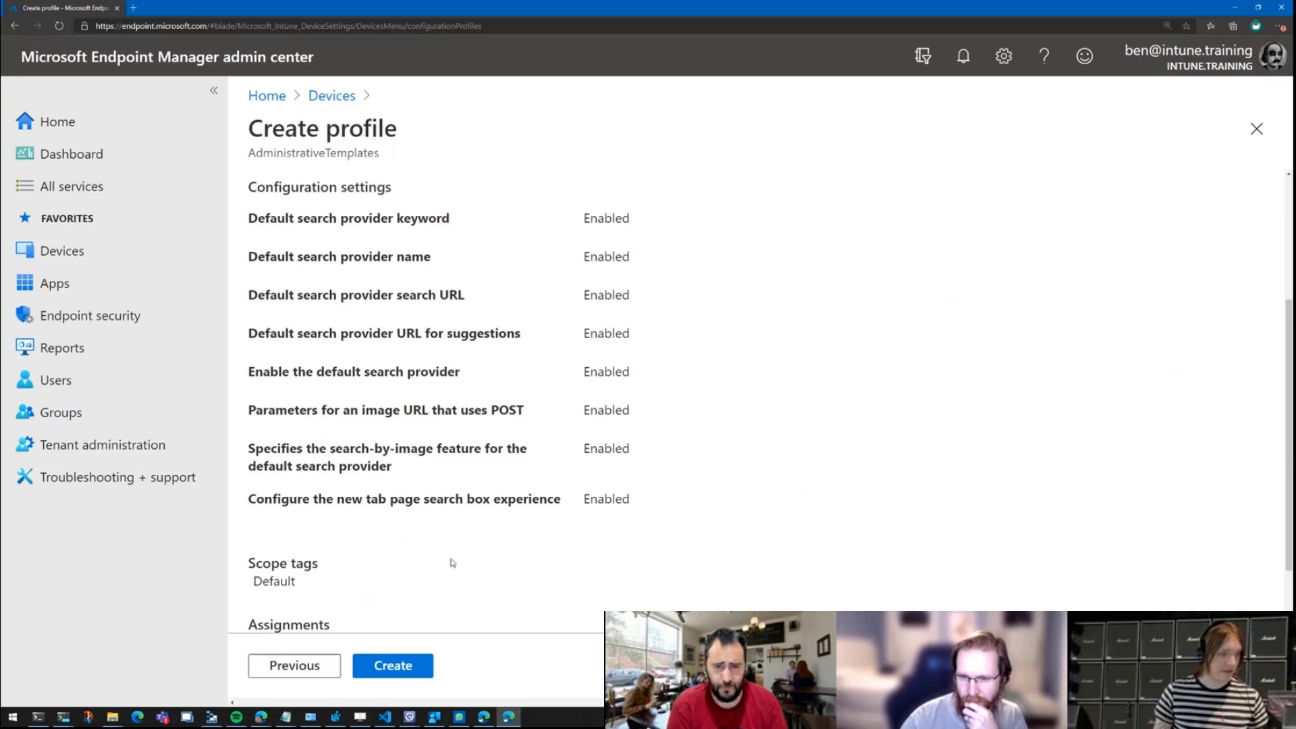
scroll(452, 562, "down", 2)
left_click(408, 667)
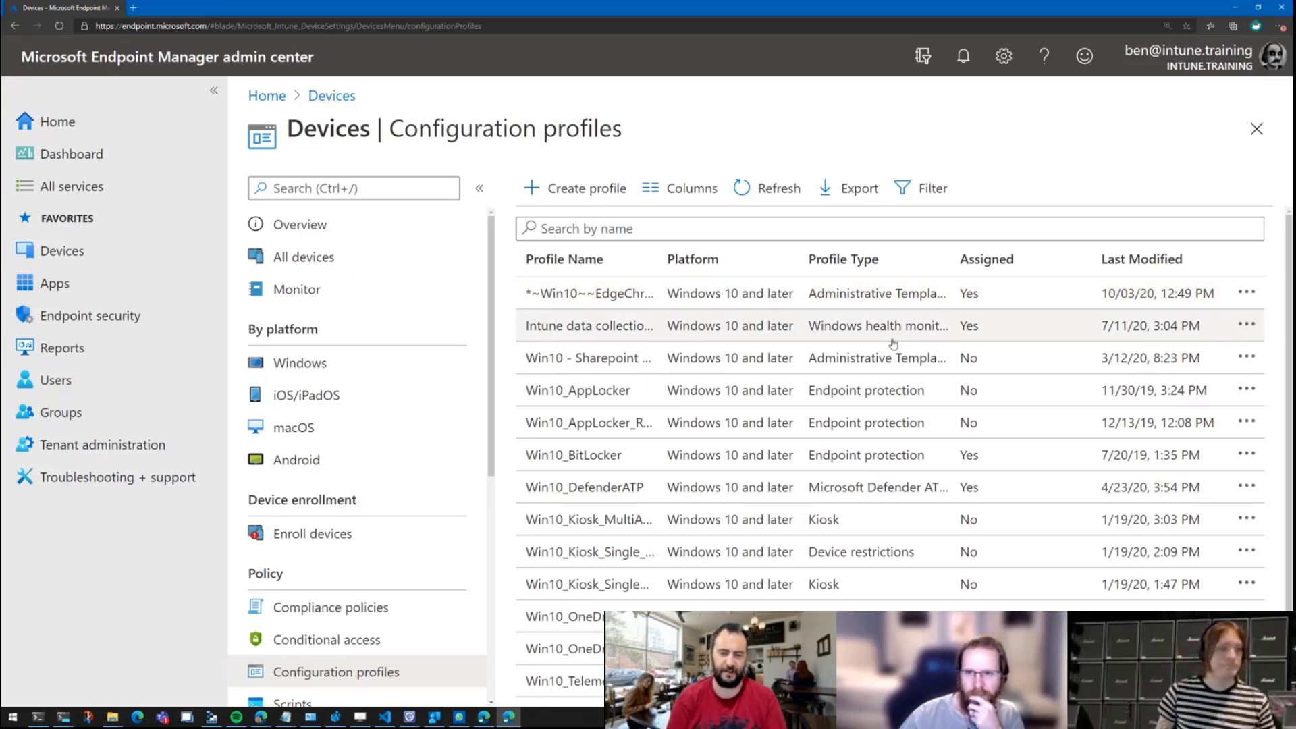
scroll(893, 344, "down", 1)
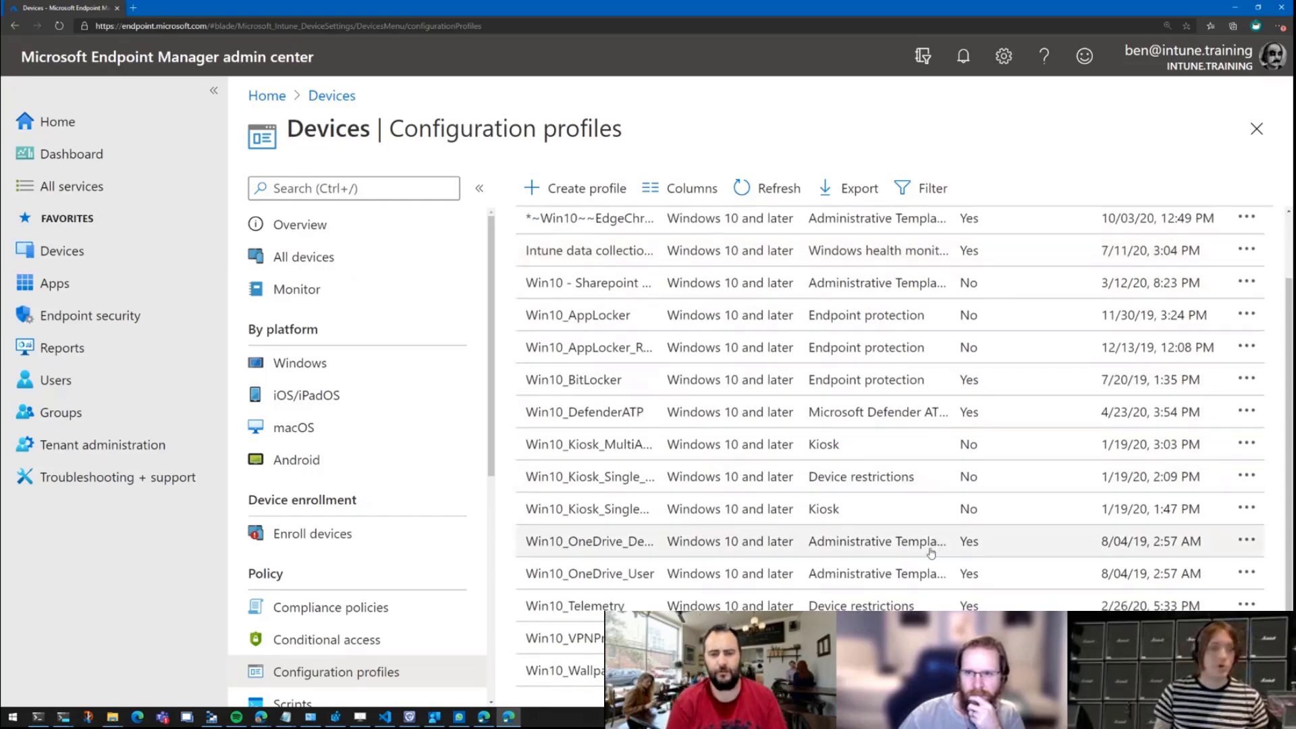
scroll(934, 551, "up", 1)
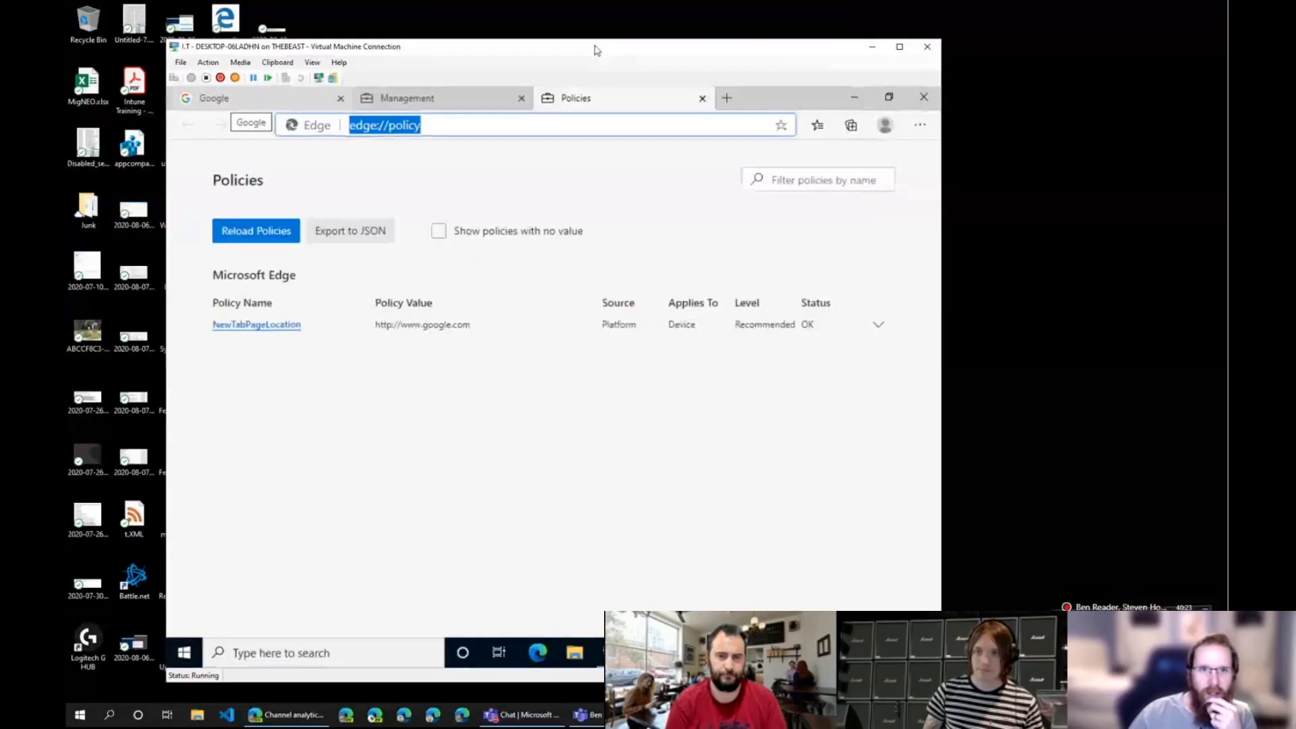
Switch to the virtual machine in full screen and restart its Microsoft Edge browser, closing all open tabs
double_click(596, 50)
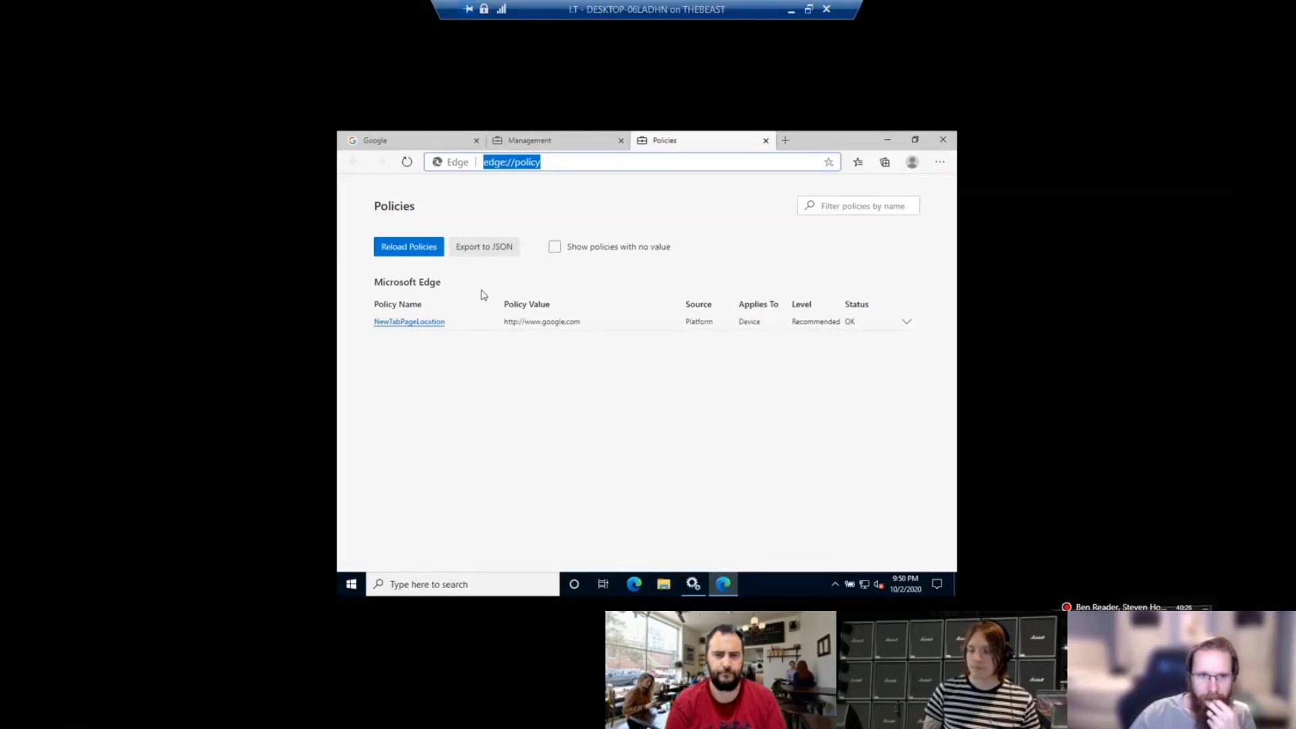
left_click(580, 165)
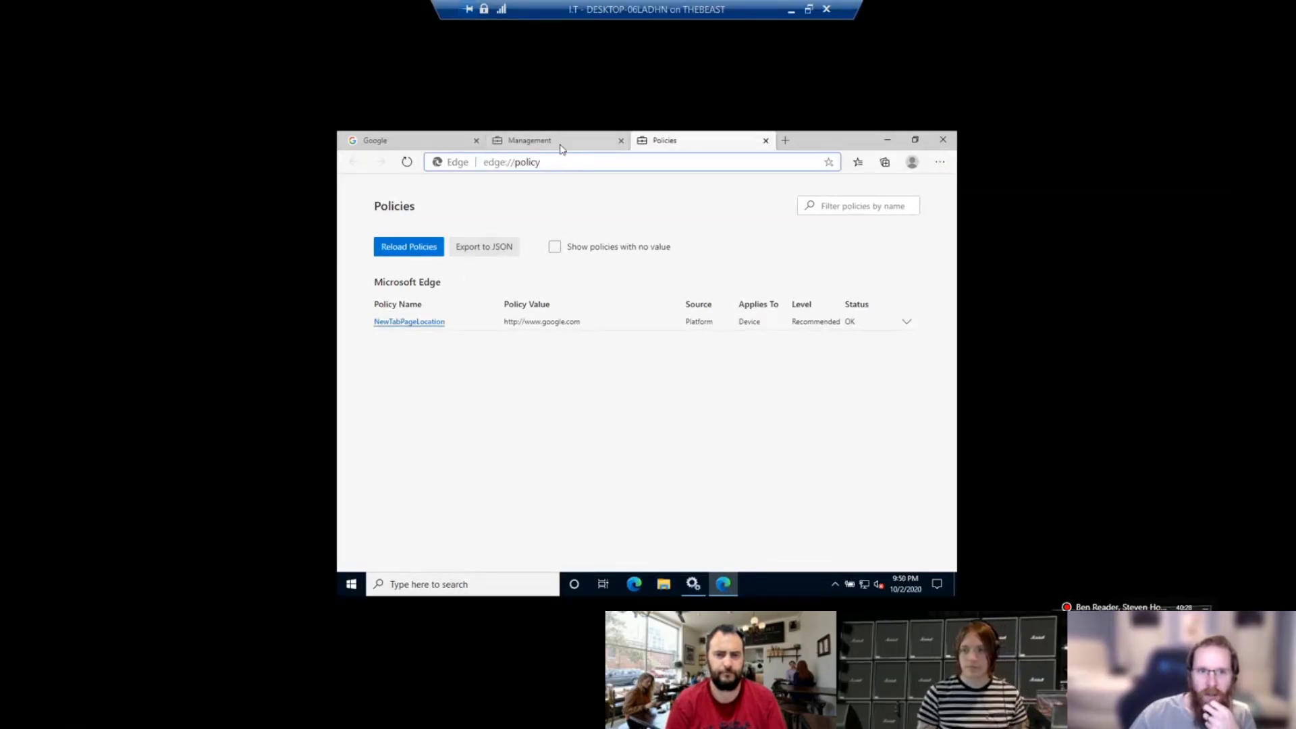
left_click(765, 141)
left_click(943, 140)
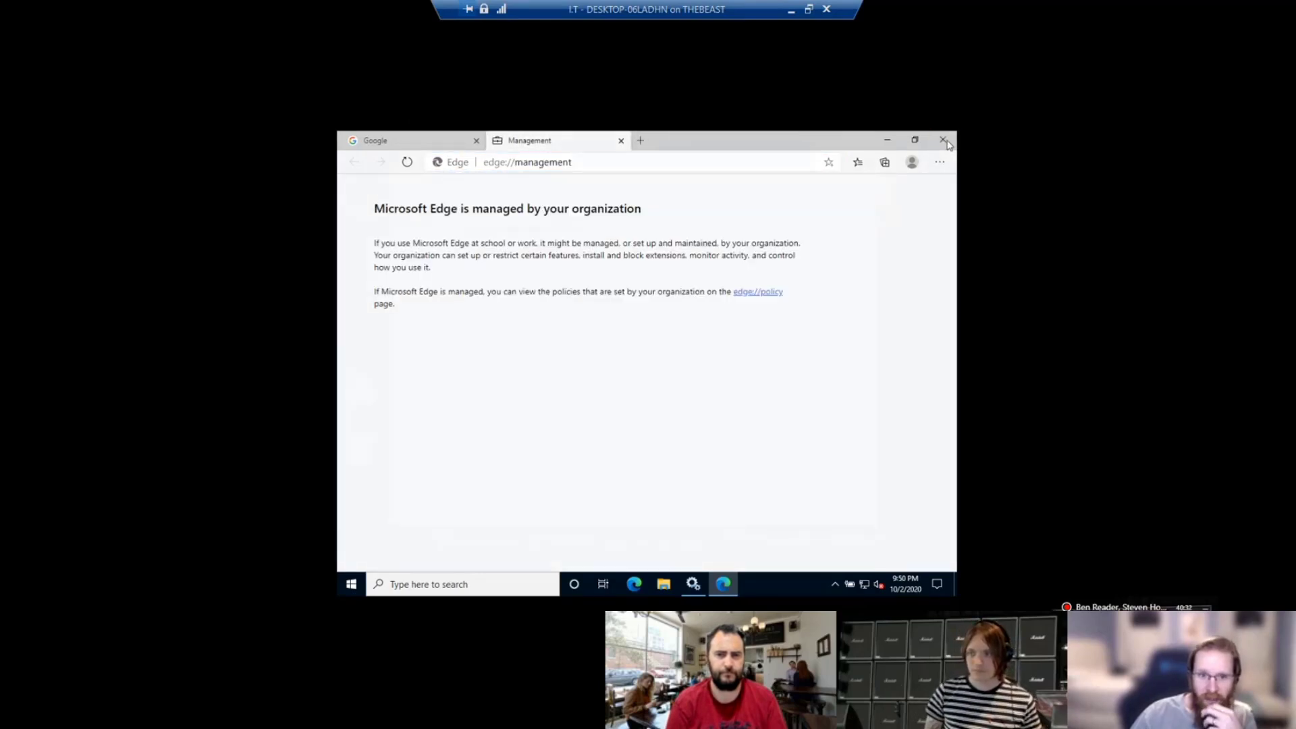
left_click(809, 178)
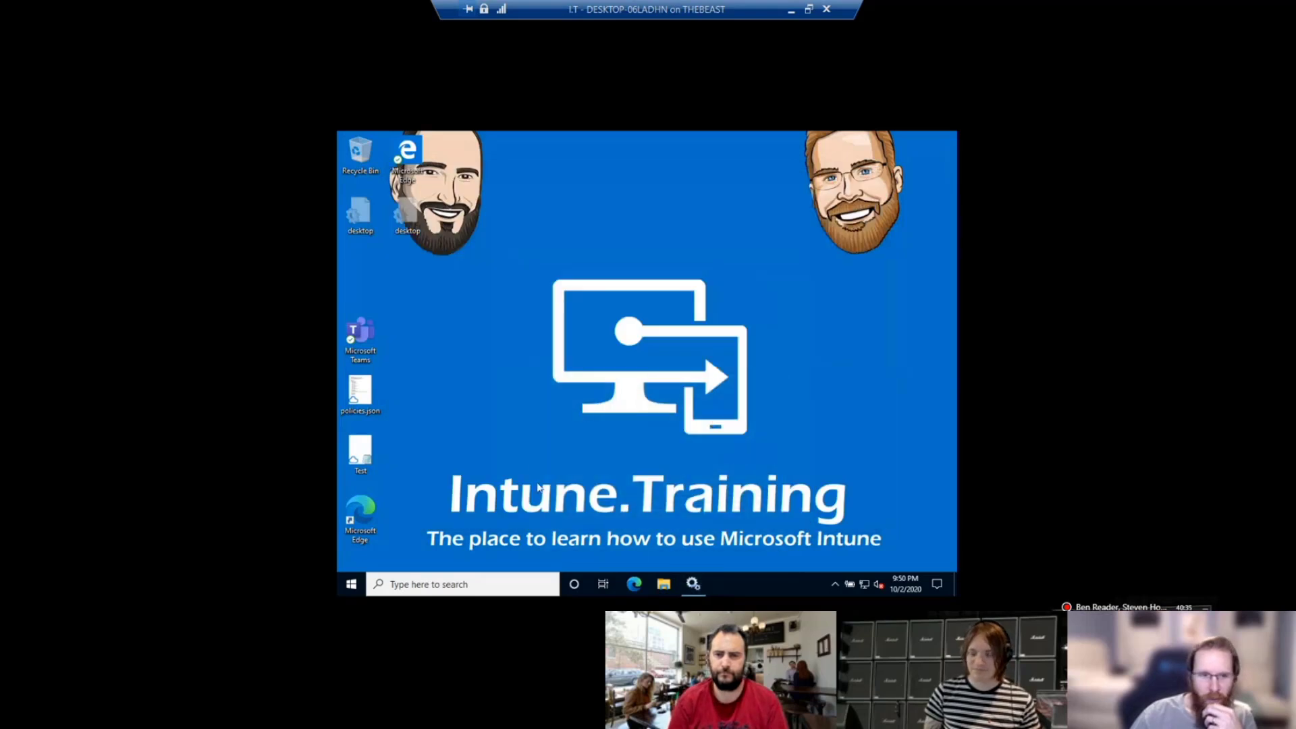
double_click(370, 518)
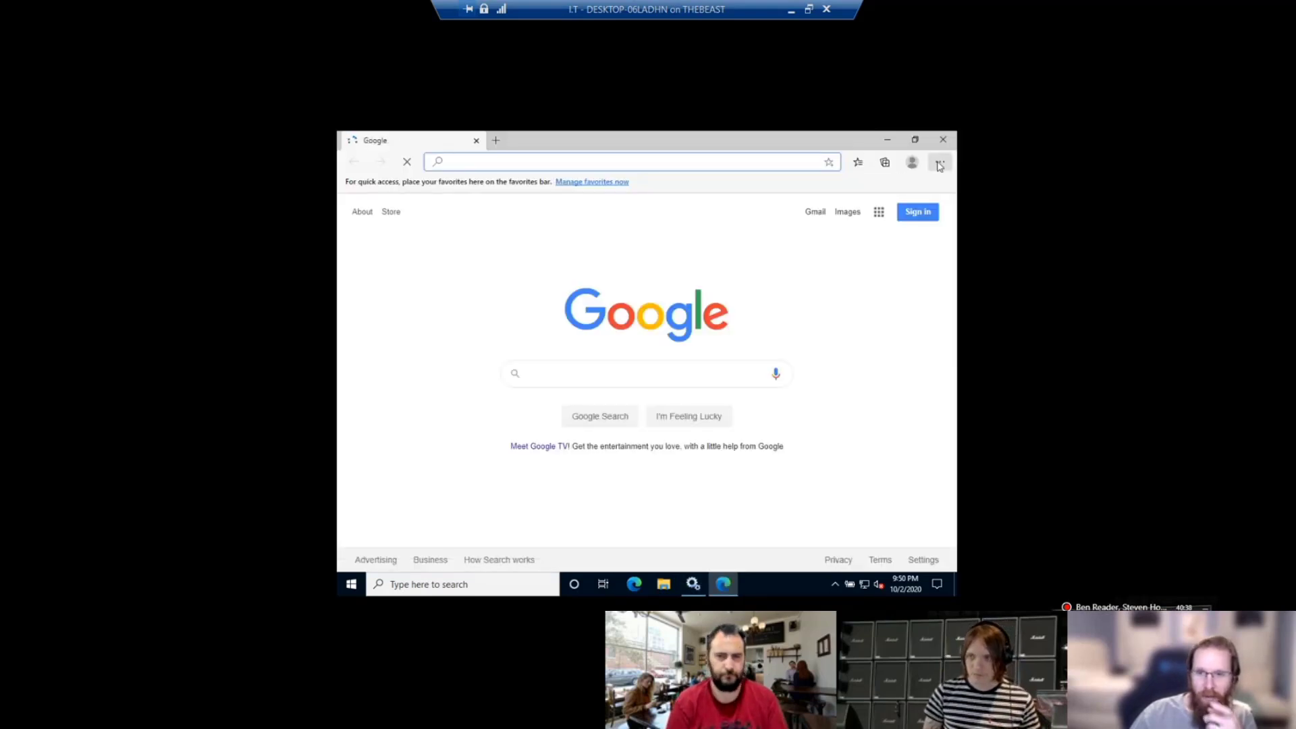
Open the Edge browser menu, take the virtual machine out of full screen, and set its display zoom level to 150%
left_click(940, 162)
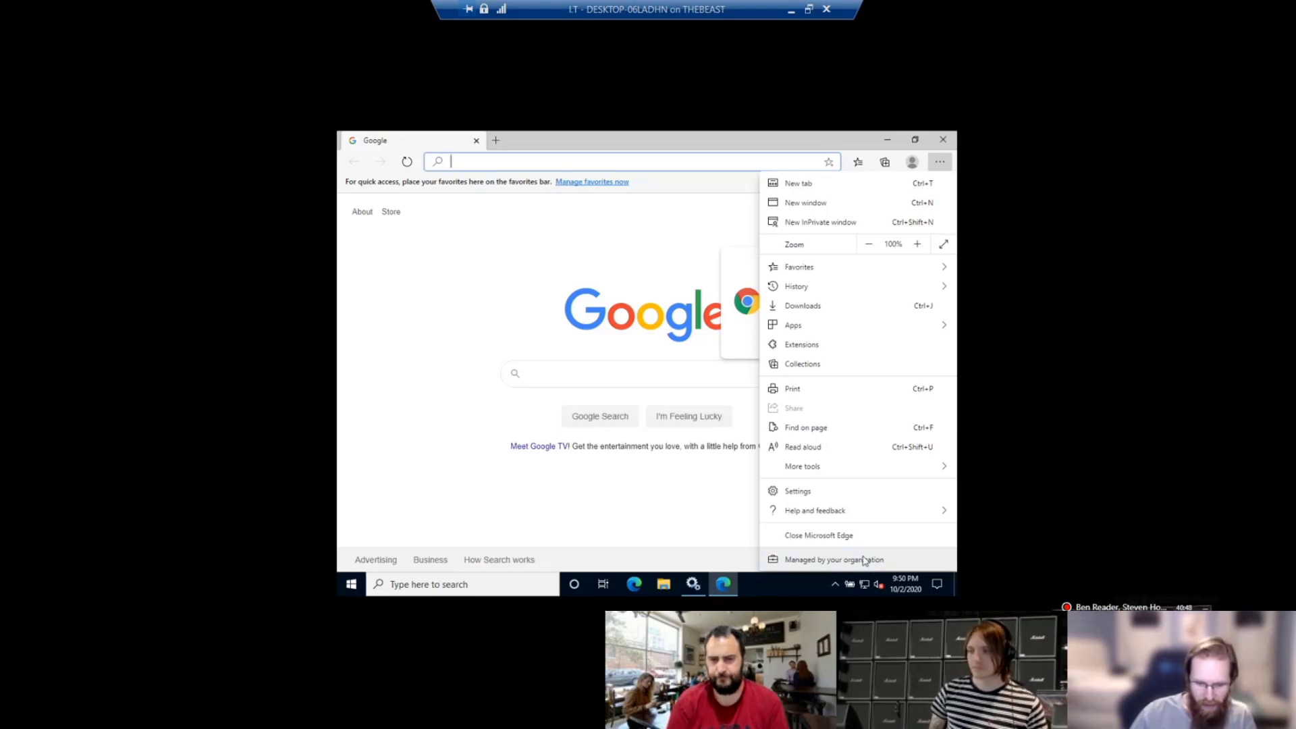
left_click(809, 10)
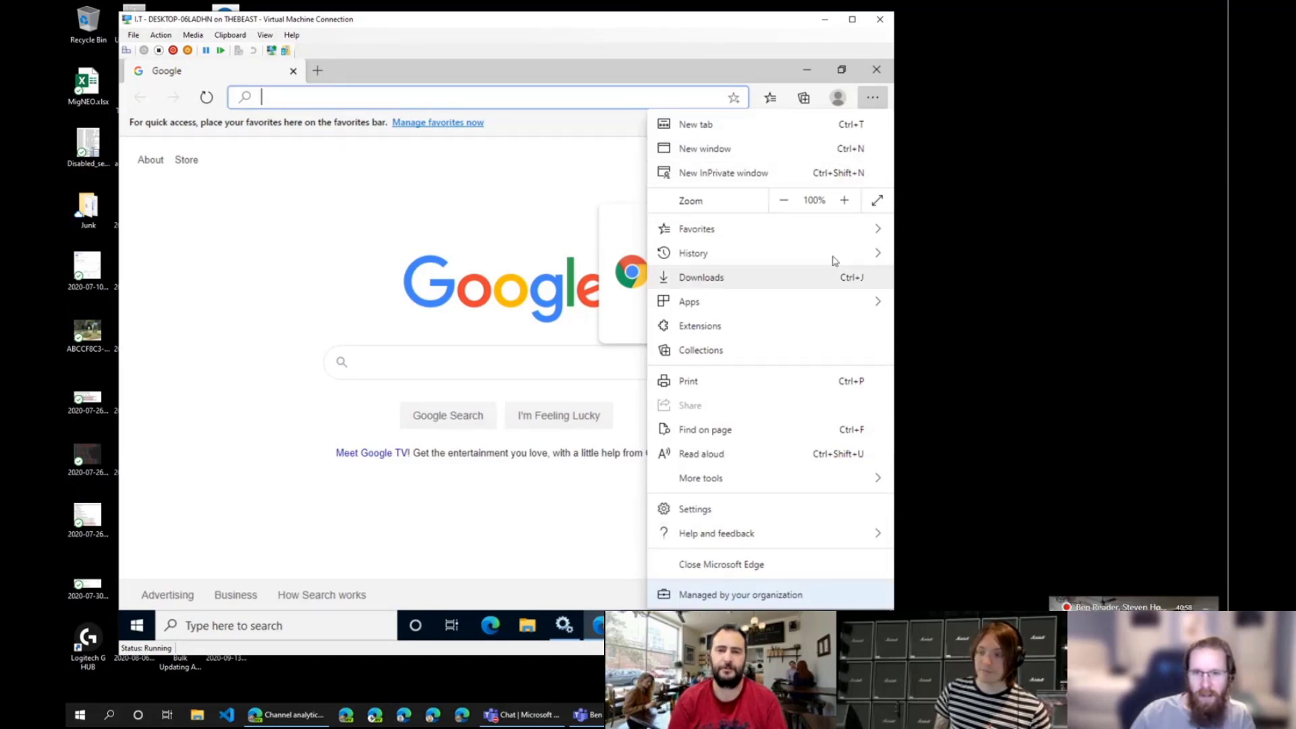
left_click(264, 34)
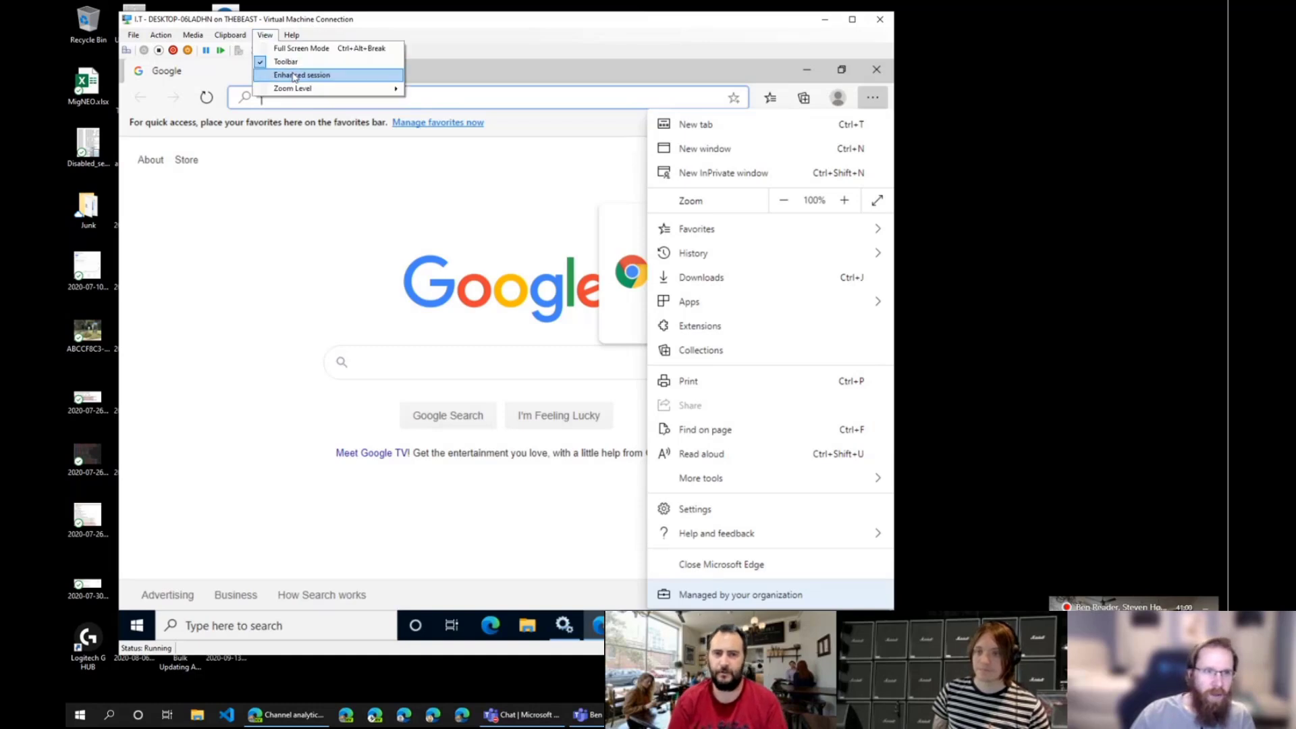
mouse_move(317, 88)
left_click(442, 179)
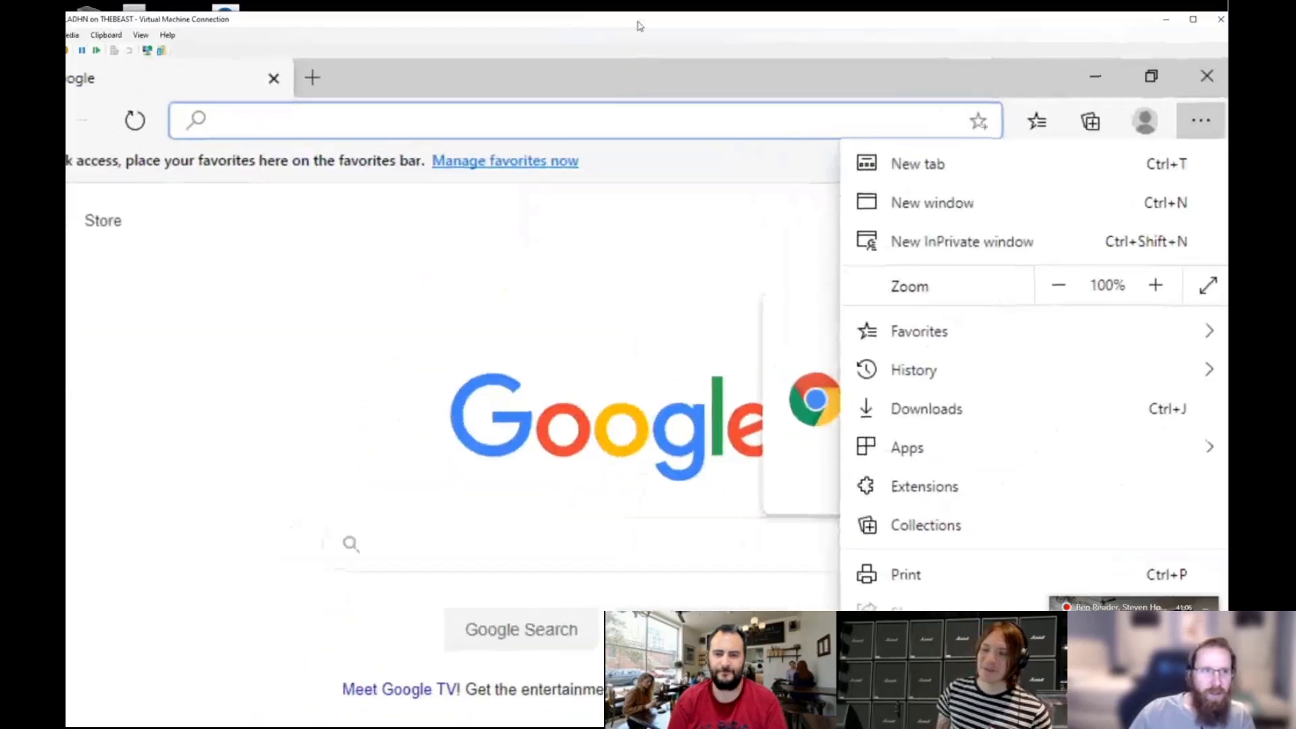
left_click(140, 35)
mouse_move(178, 88)
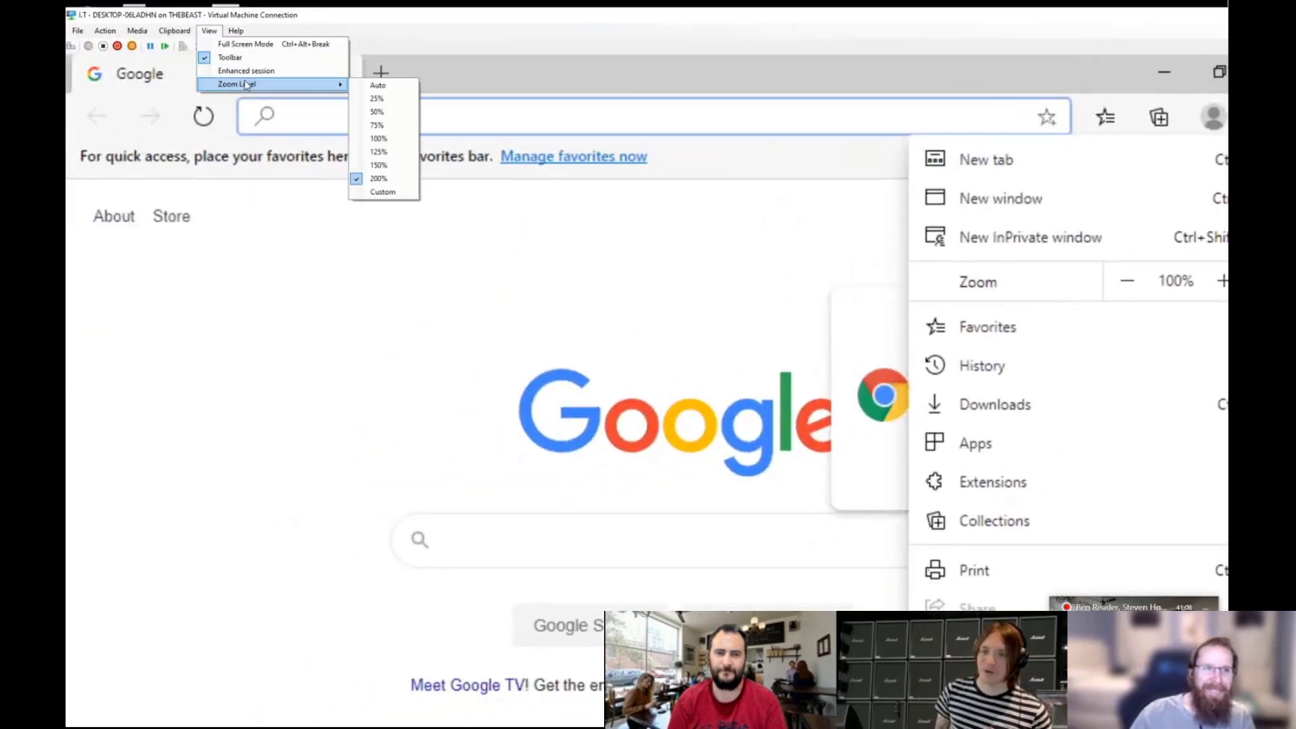
left_click(378, 164)
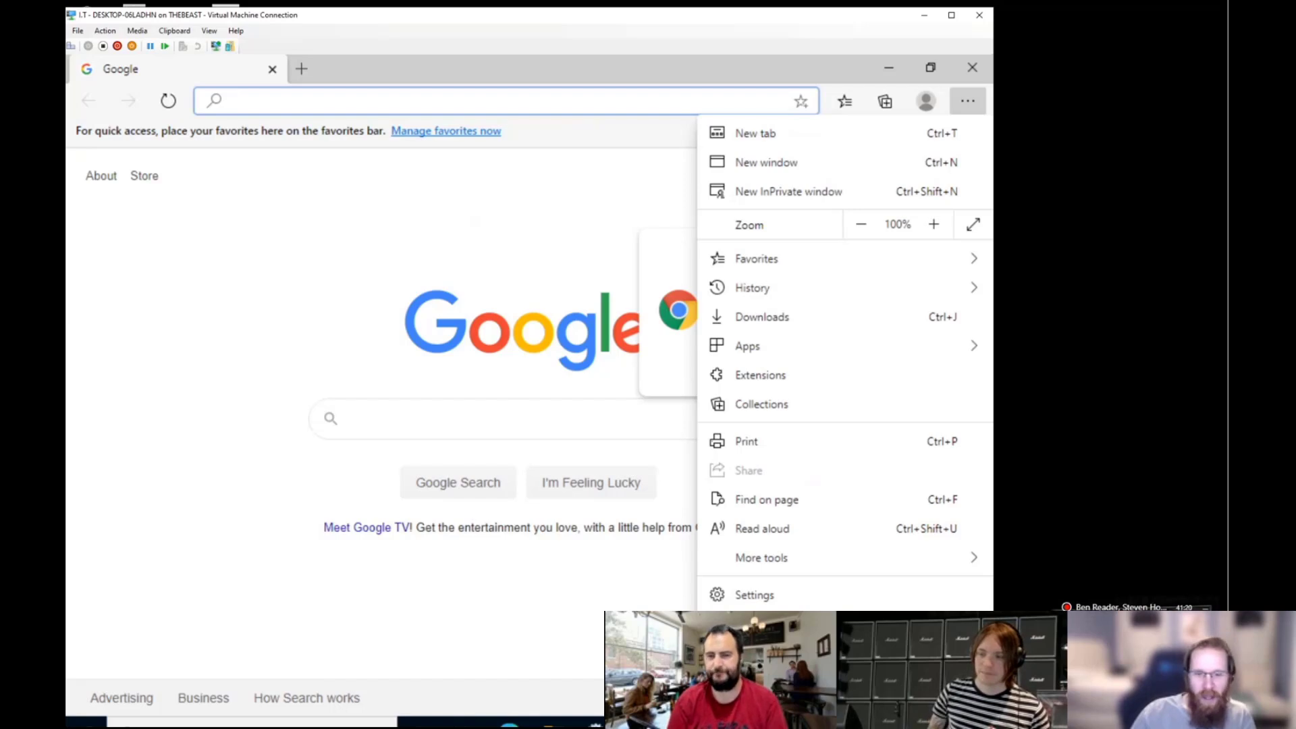
View the policies applied to the managed browser on edge://policy, including the policies with no value
left_click(796, 690)
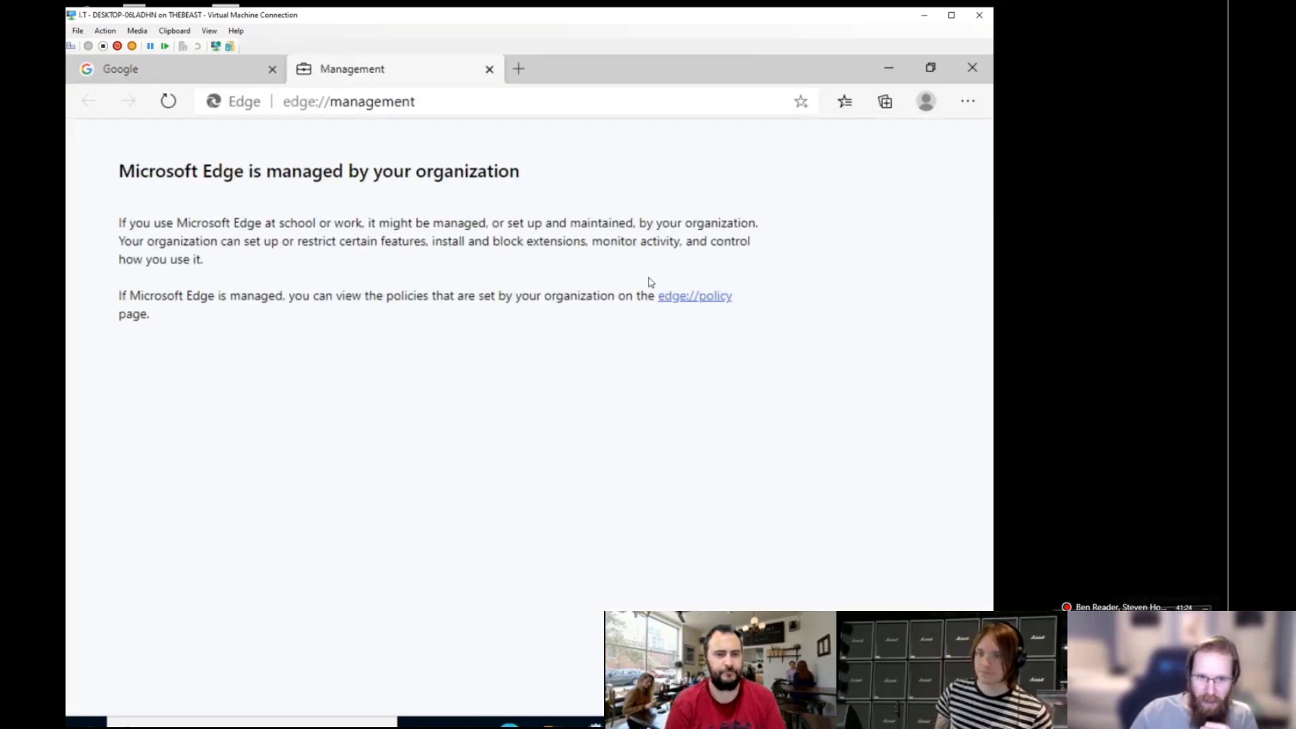
left_click(707, 302)
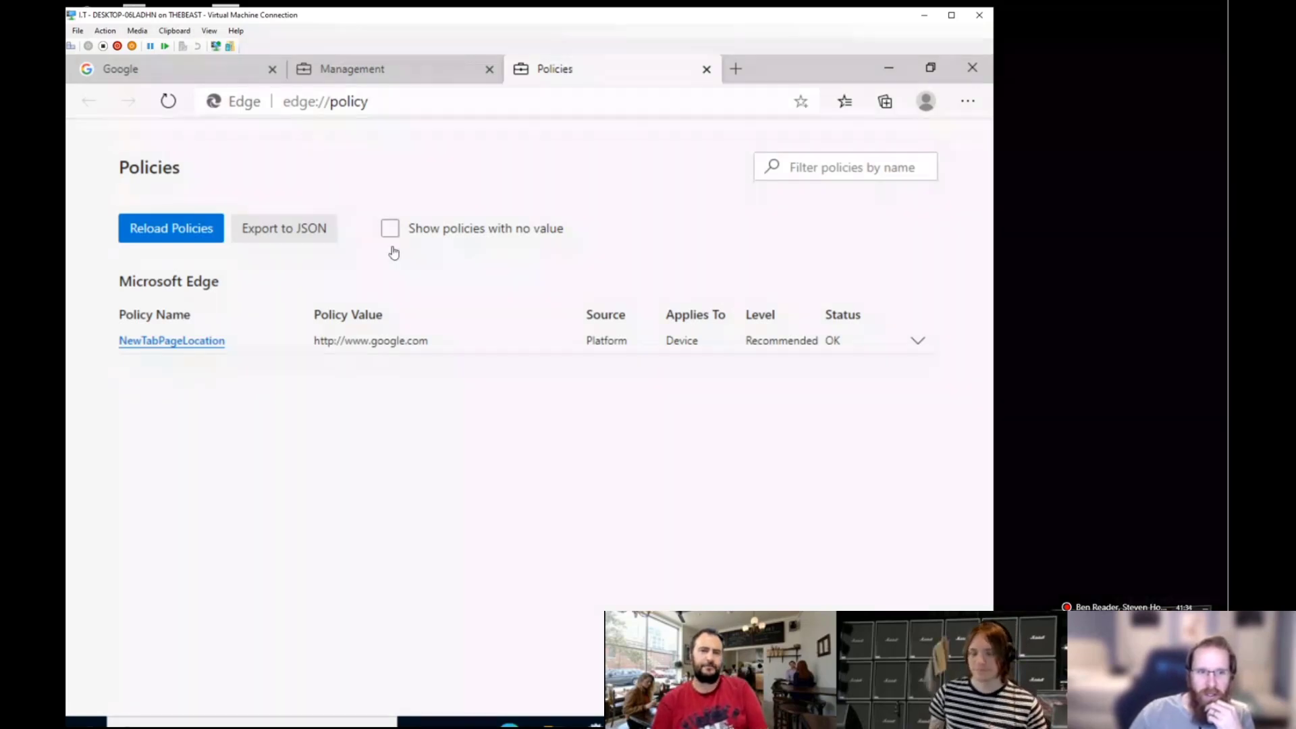
left_click(395, 229)
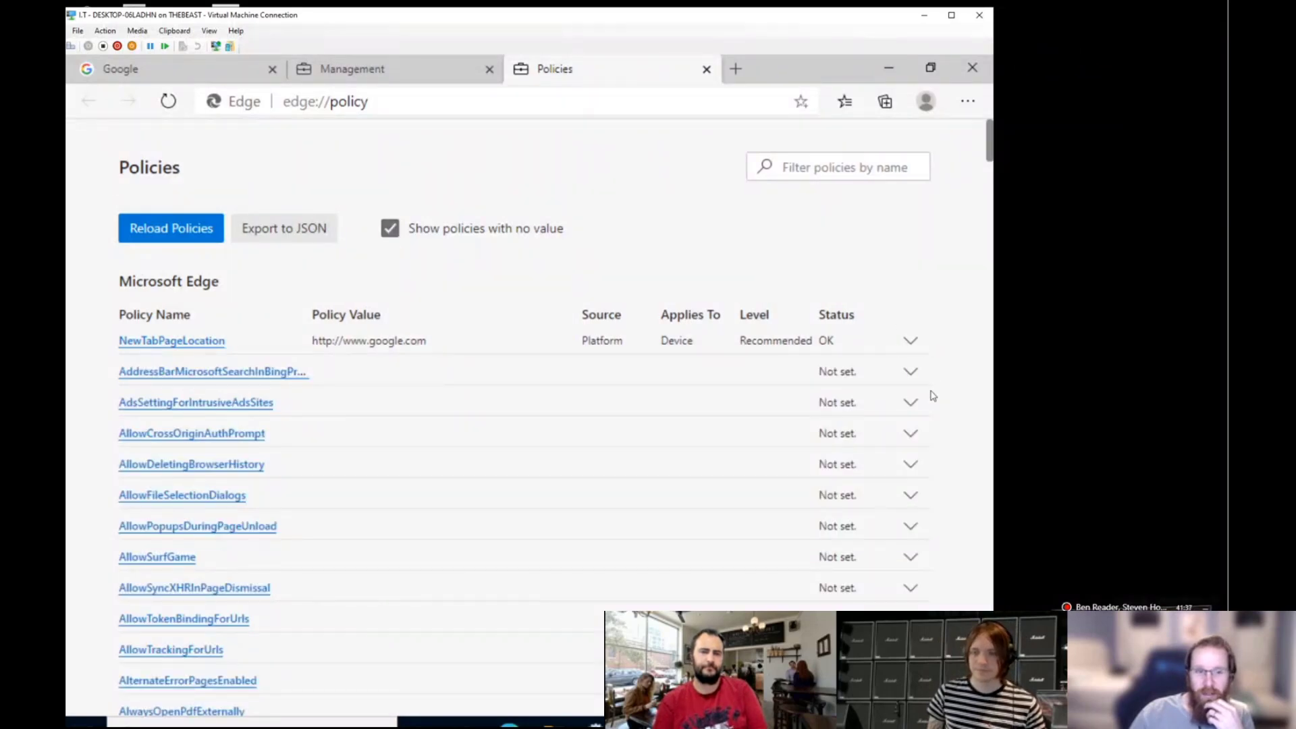
scroll(936, 417, "down", 18)
scroll(937, 417, "up", 20)
scroll(273, 245, "up", 2)
Export the policies to JSON on the Desktop, replacing the existing policies.json file
left_click(313, 232)
left_click(137, 196)
left_click(449, 456)
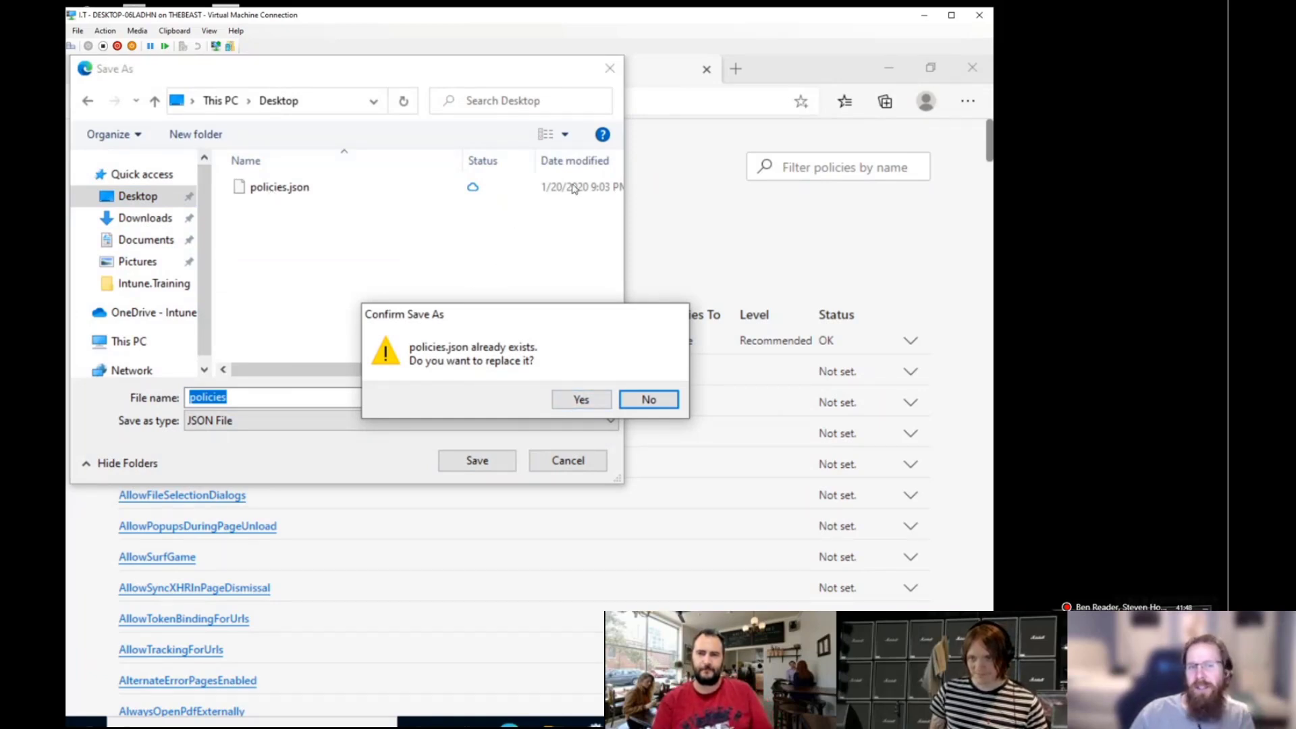
left_click(581, 399)
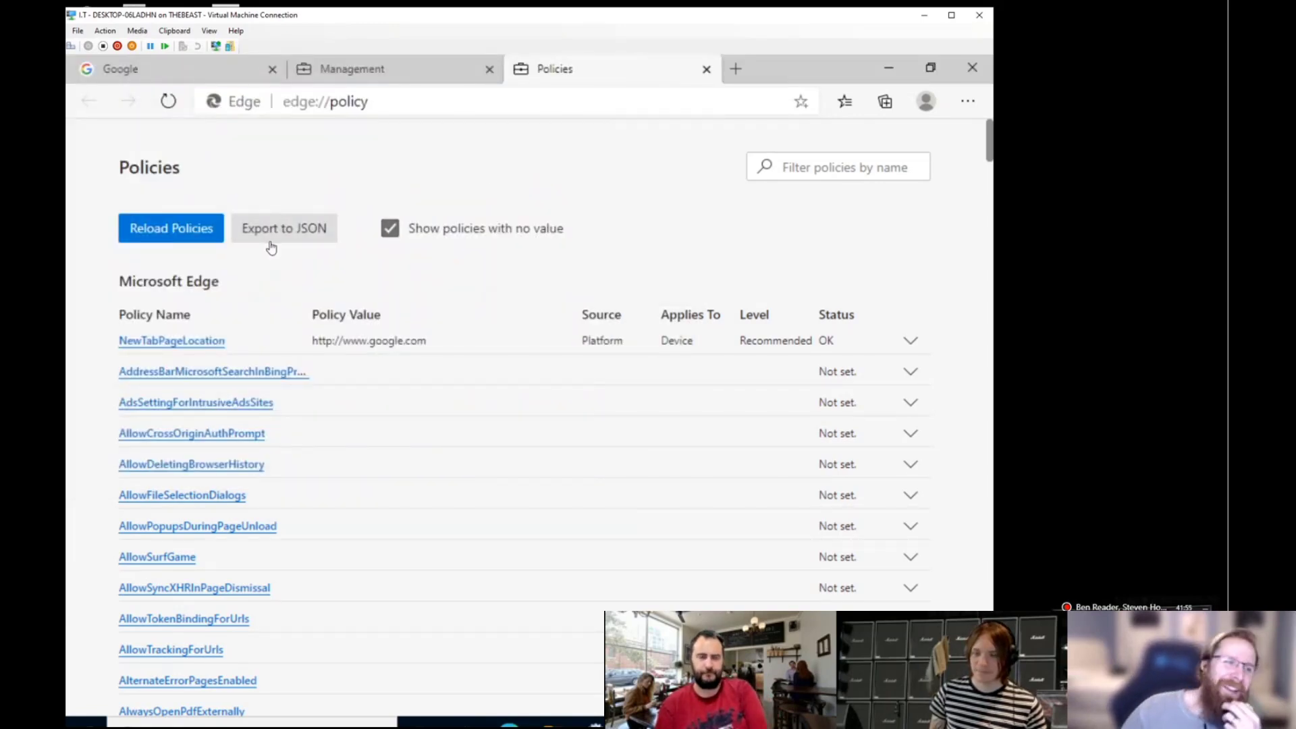
Reload the policies and hide the ones with no value
left_click(196, 231)
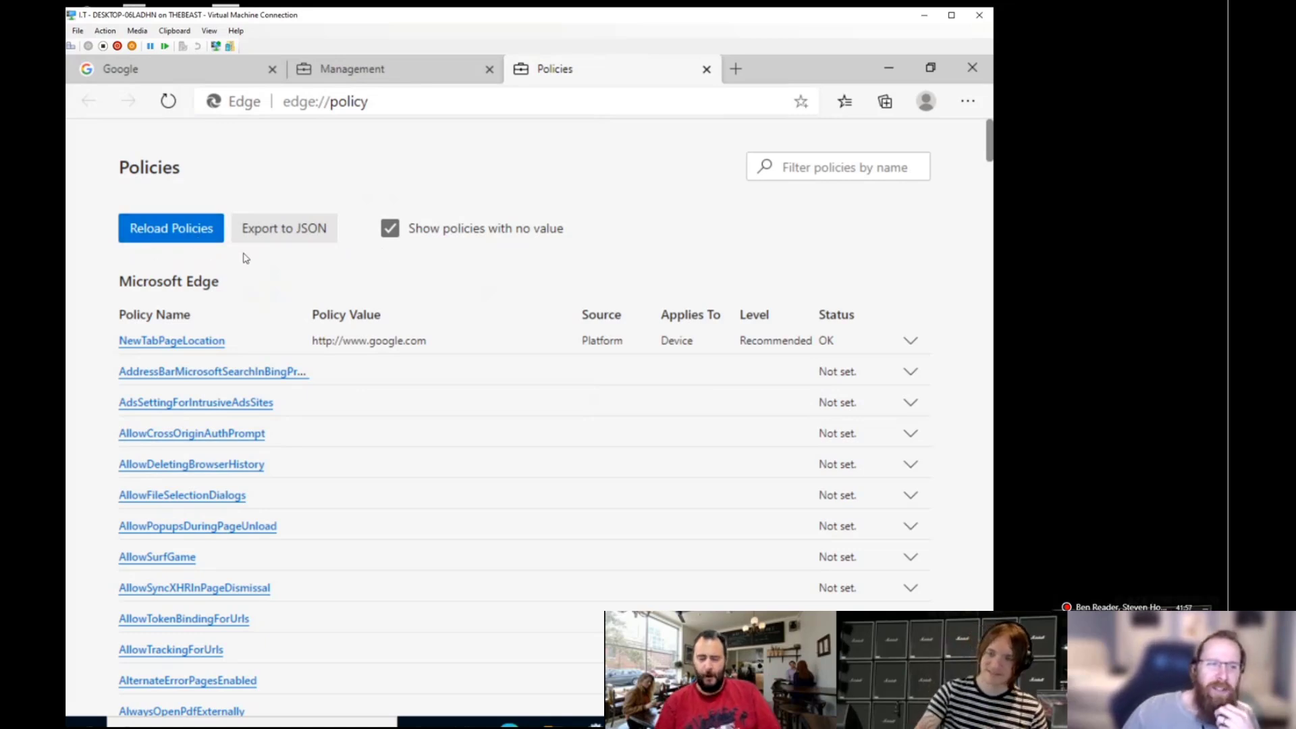
left_click(392, 231)
Replace the edge://policy address with the suggested edge://edge-urls page and load it
left_click(366, 103)
left_click(365, 102)
left_click_drag(332, 103, 600, 96)
key("BackSpace")
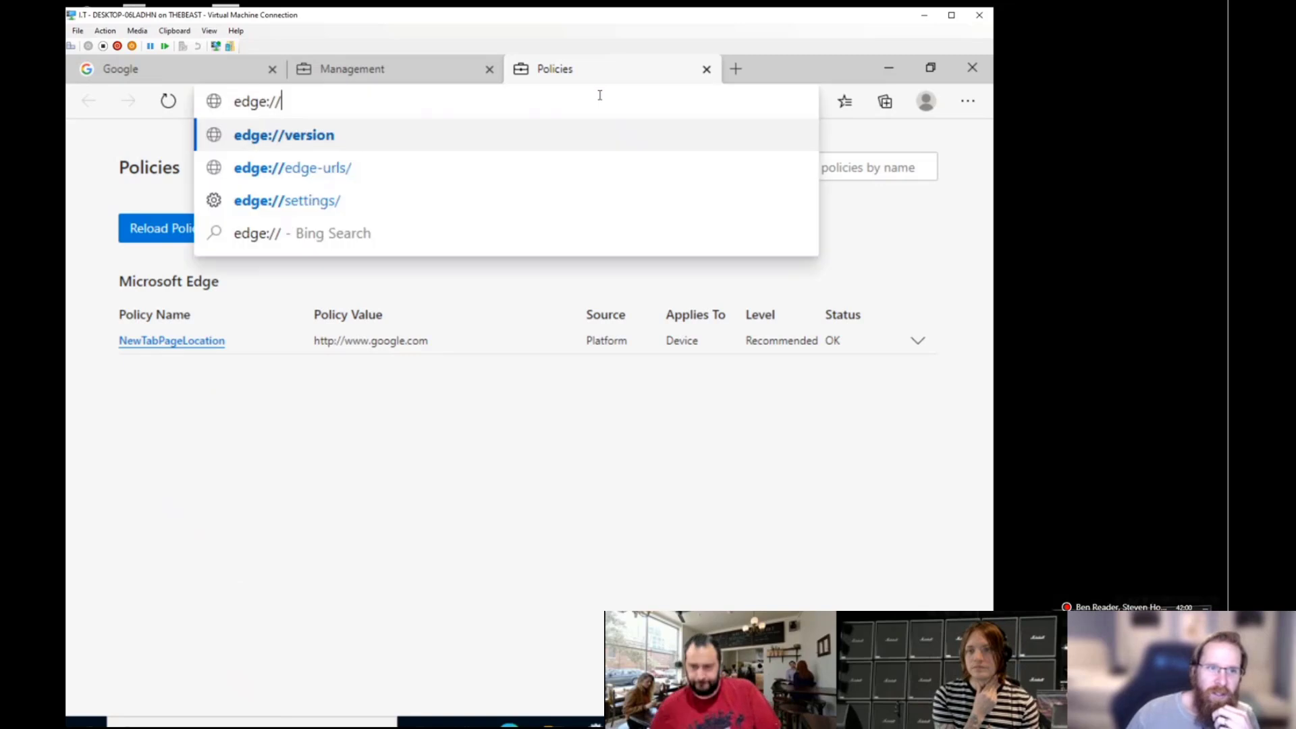
key("Down")
key("Down")
key("Up")
key("Return")
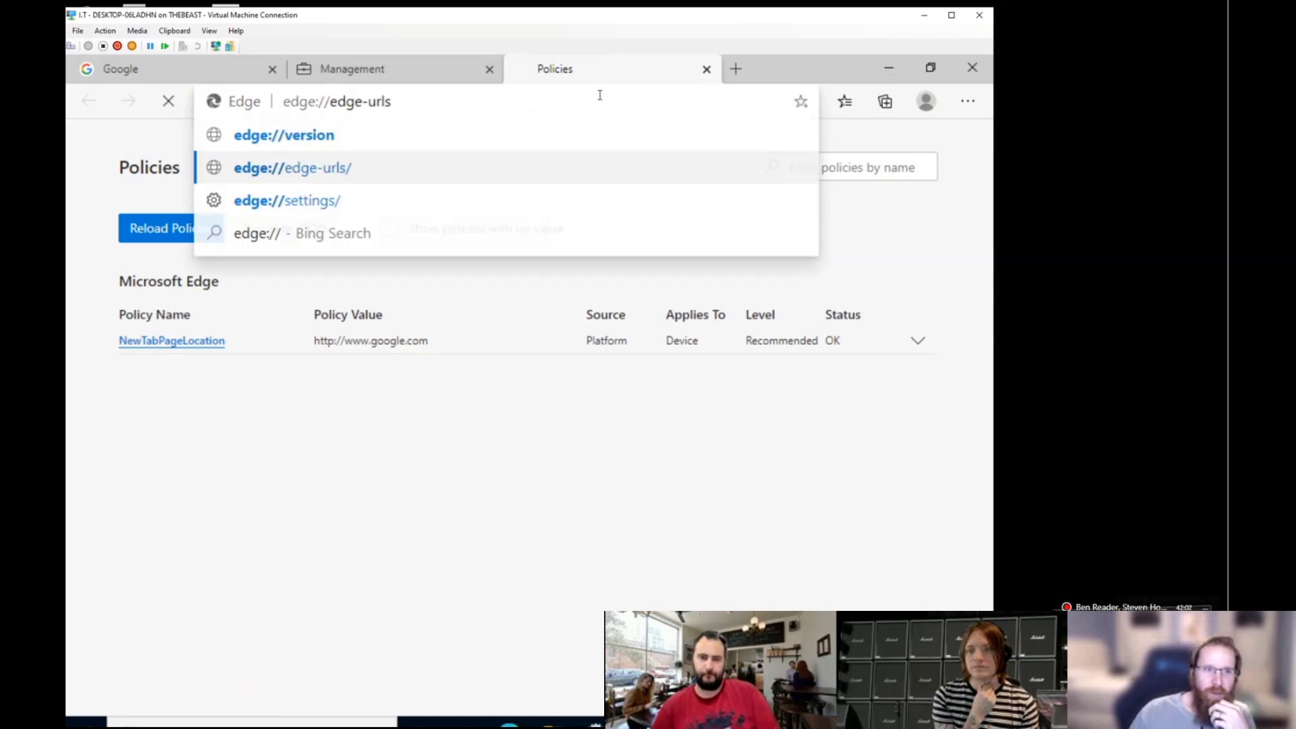
Look through the list of Edge URLs, including the For Debug pages at its end, and return to its beginning
left_click(419, 108)
scroll(389, 266, "down", 1)
scroll(389, 266, "down", 10)
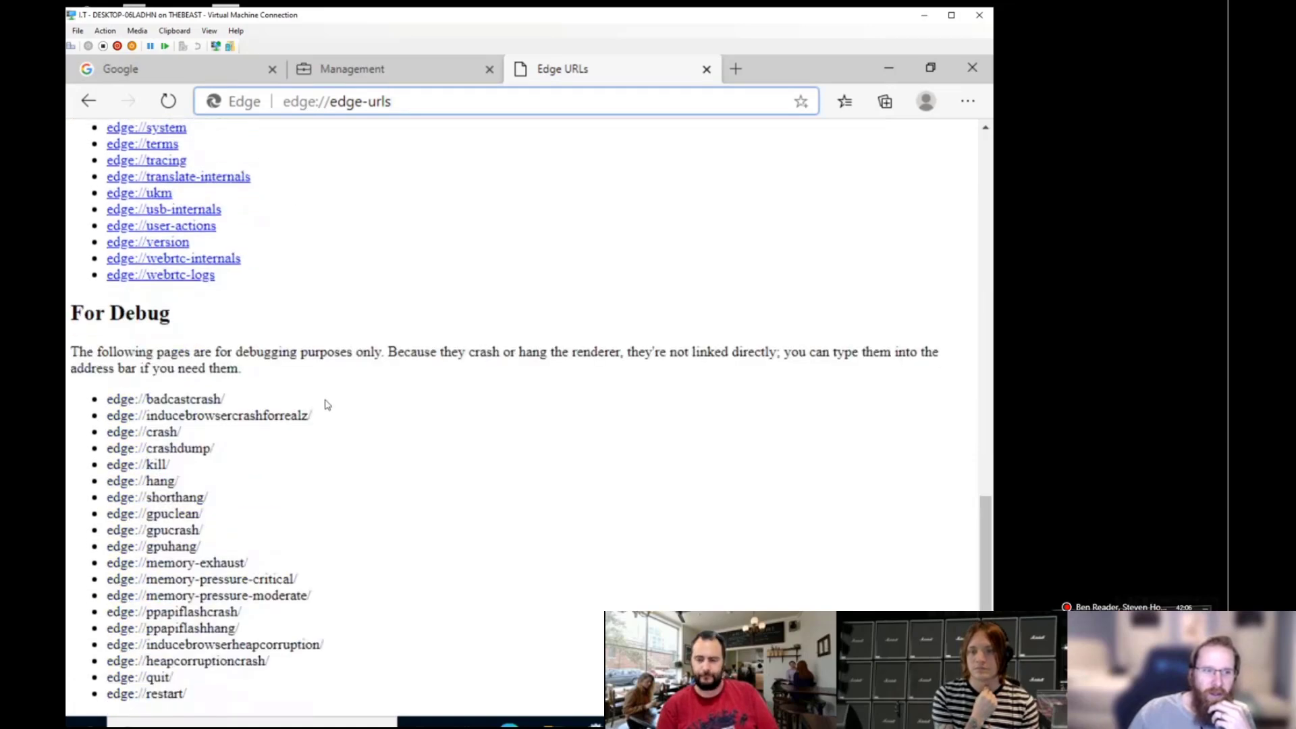
left_click(398, 599)
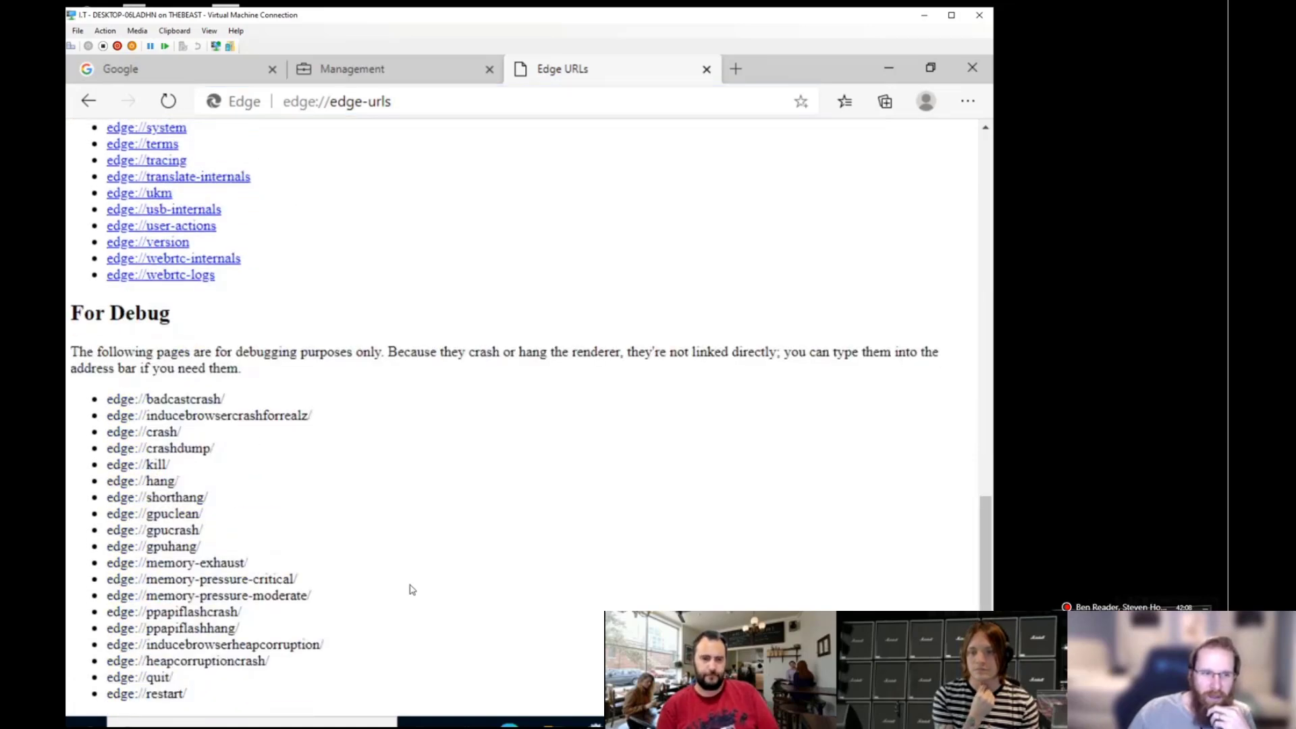
scroll(405, 594, "up", 15)
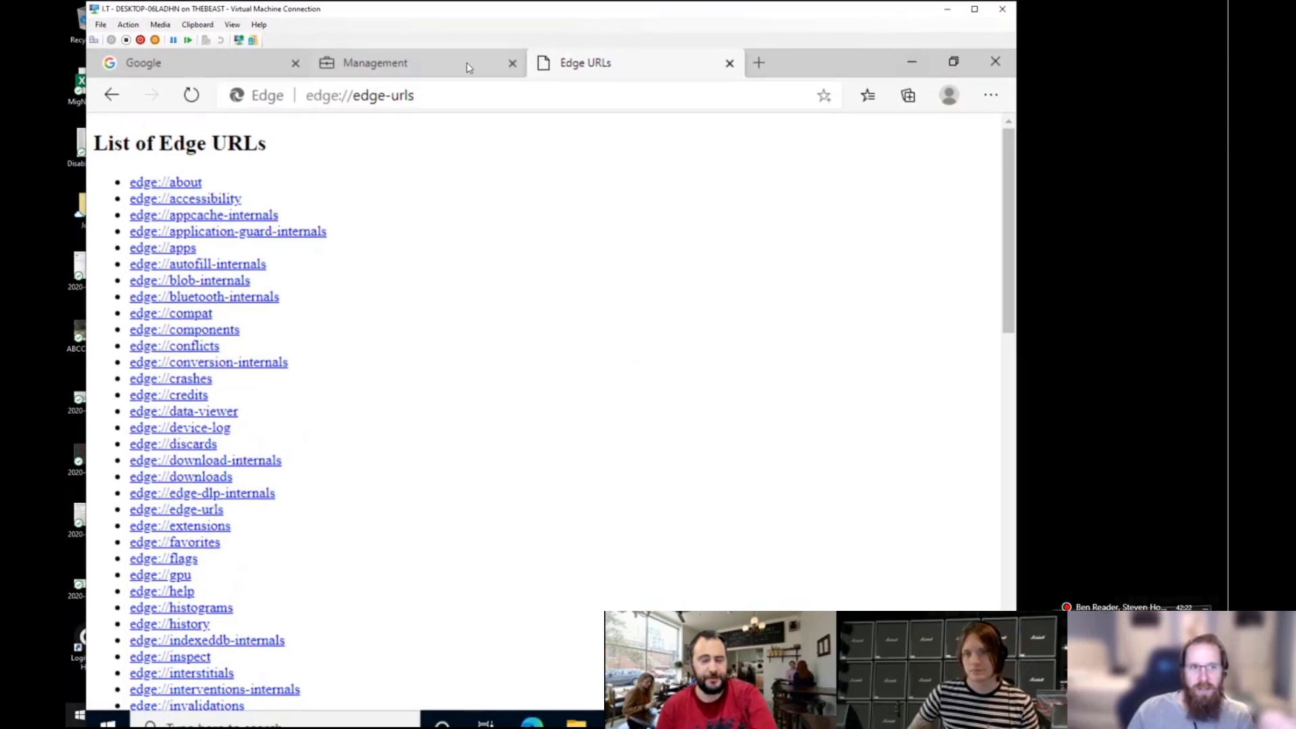
left_click(378, 100)
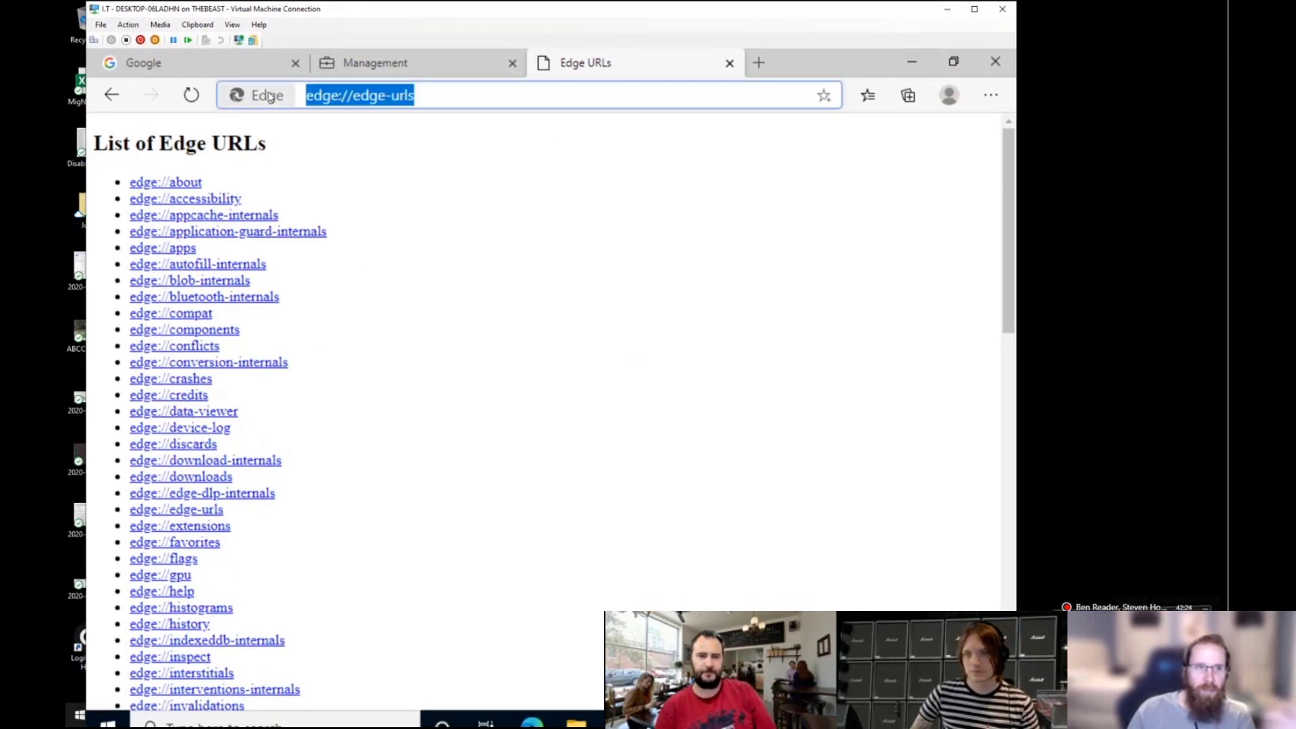
left_click(533, 213)
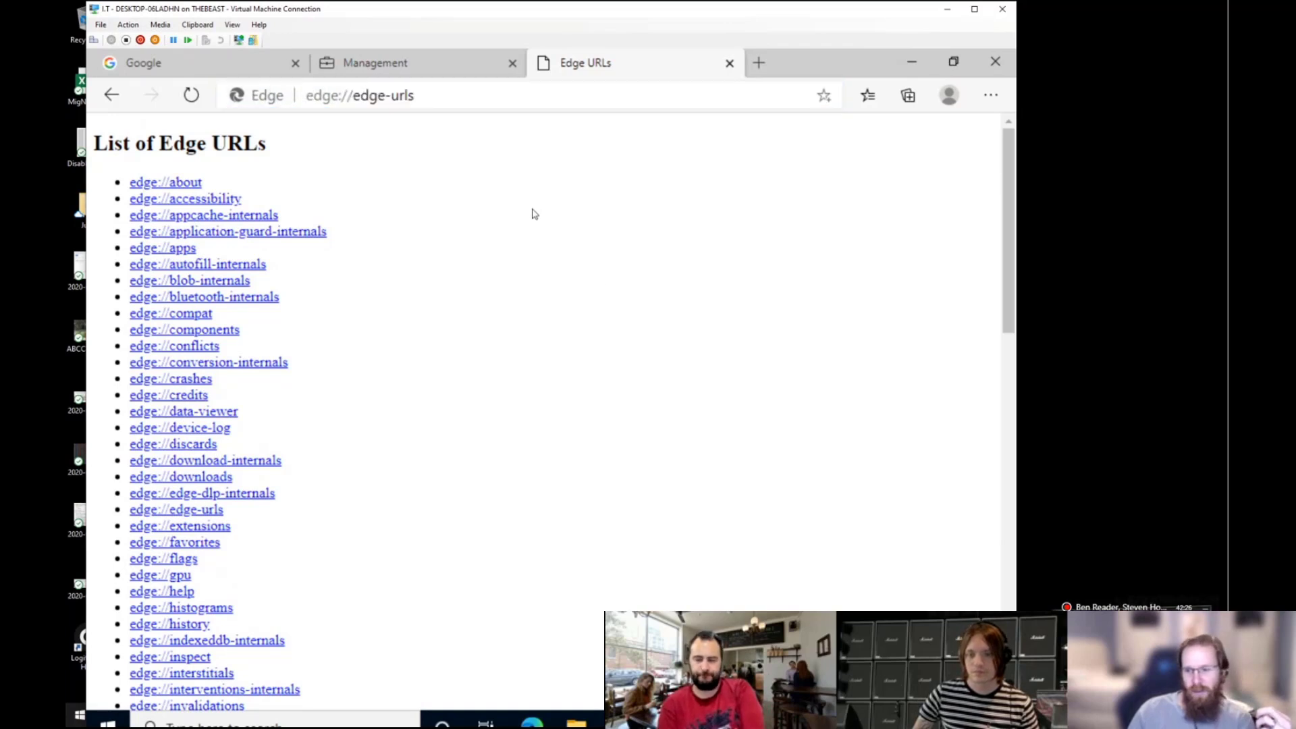